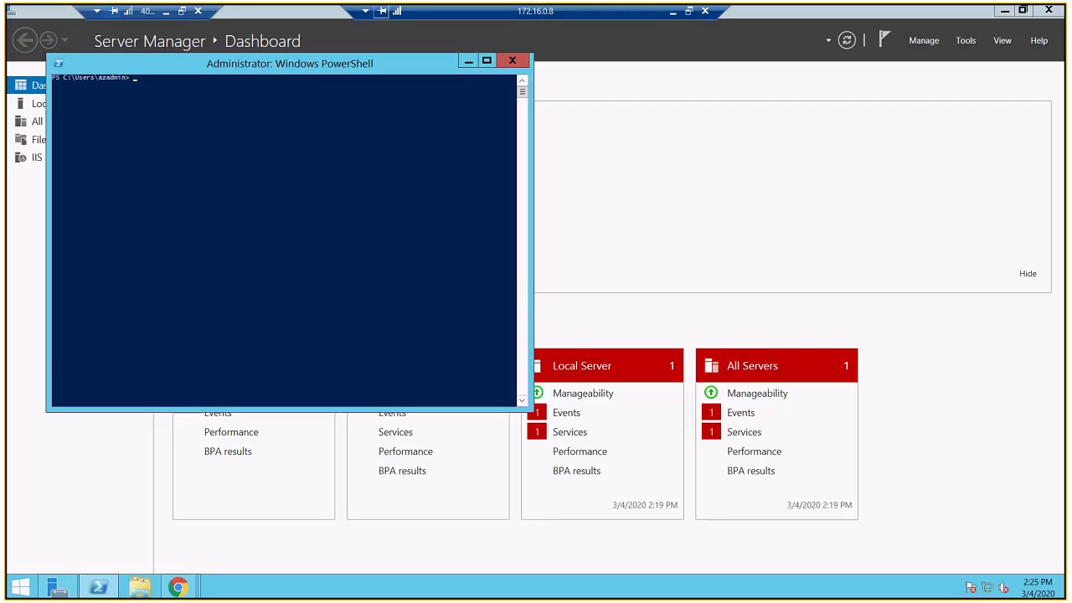
Step: Run the hostname command in PowerShell to identify the virtual machine
{"action": "left_click", "coordinate": [169, 85]}
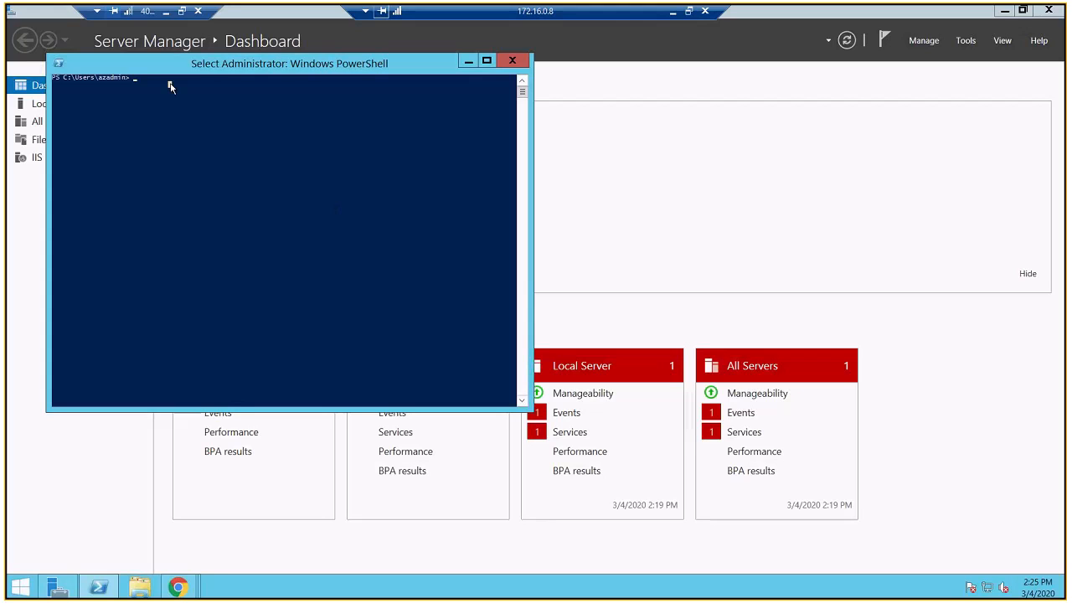
{"action": "type", "text": "hostname"}
{"action": "key", "text": "Return"}
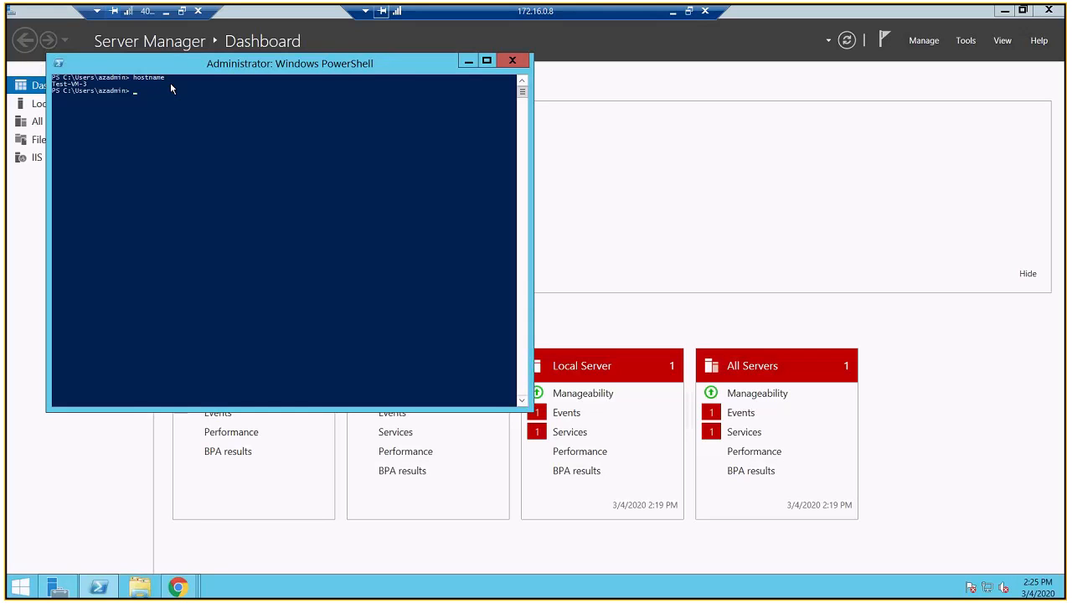
{"action": "type", "text": "start-process iexplore.exe http://localhos"}
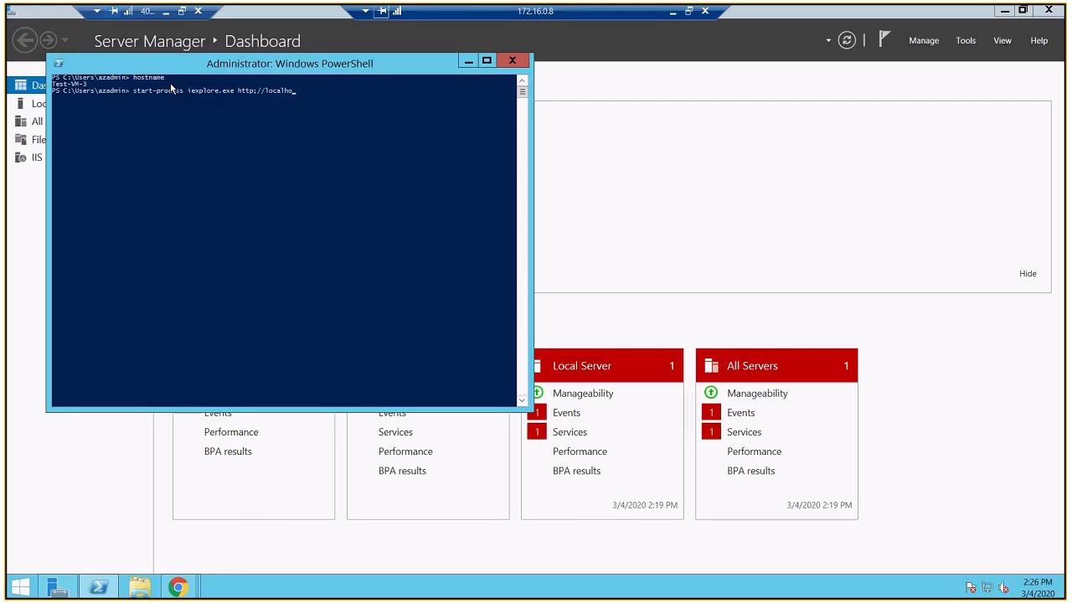
{"action": "type", "text": "t"}
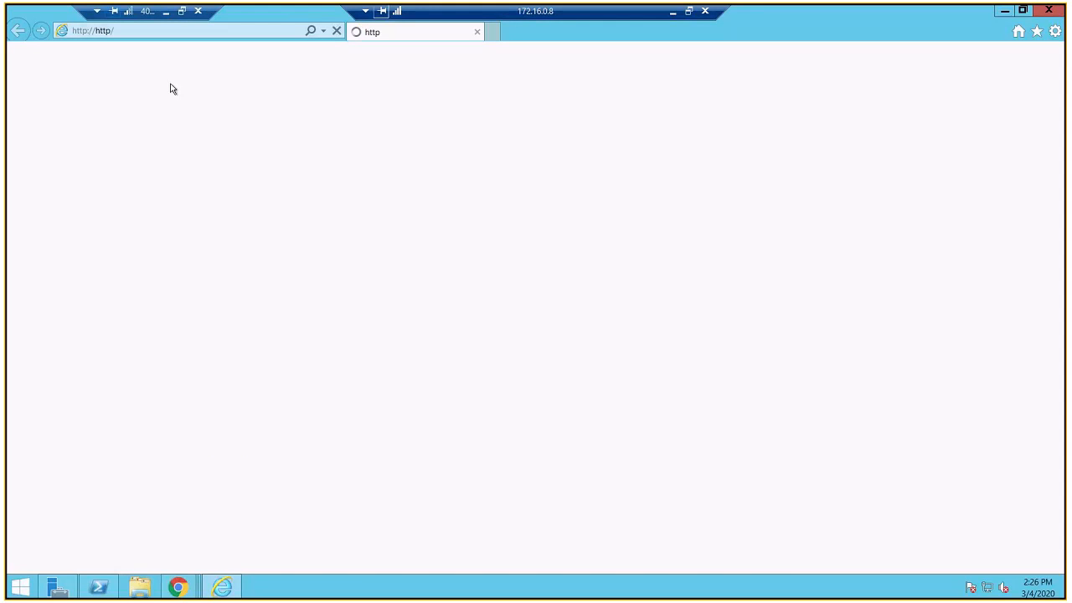
Step: Load localhost in Internet Explorer to test the IIS site, and check the PowerShell output
{"action": "left_click", "coordinate": [223, 33]}
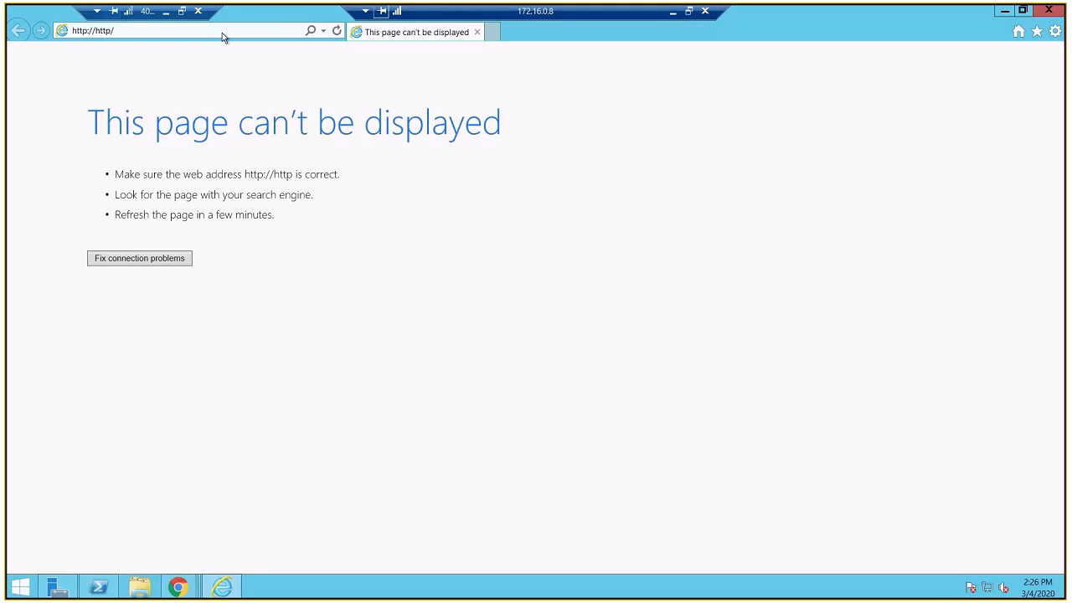
{"action": "left_click", "coordinate": [222, 33]}
{"action": "type", "text": "localhost"}
{"action": "key", "text": "Return"}
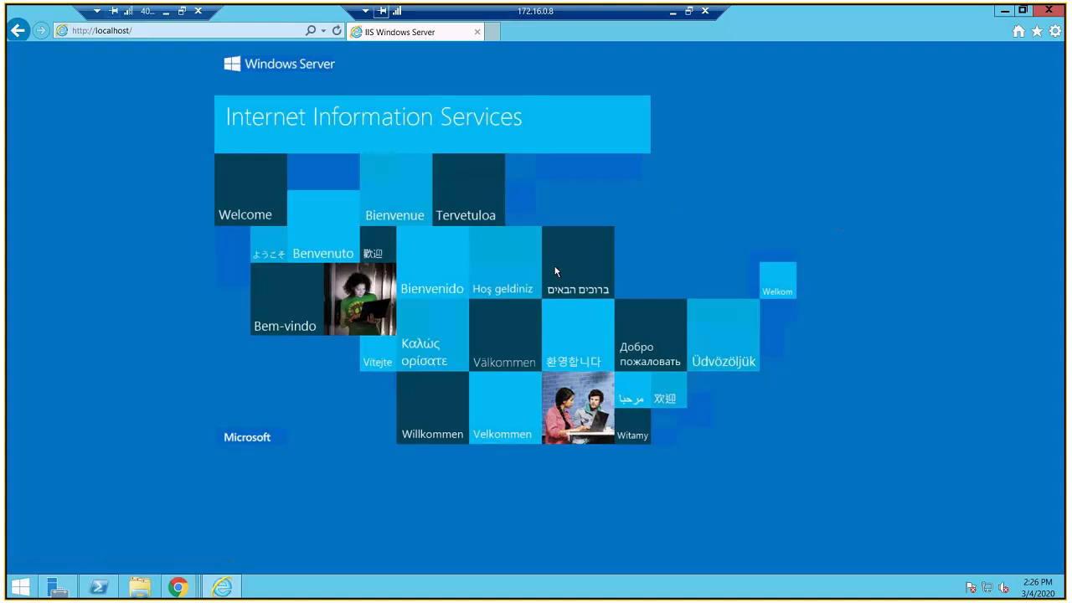
{"action": "left_click", "coordinate": [97, 586]}
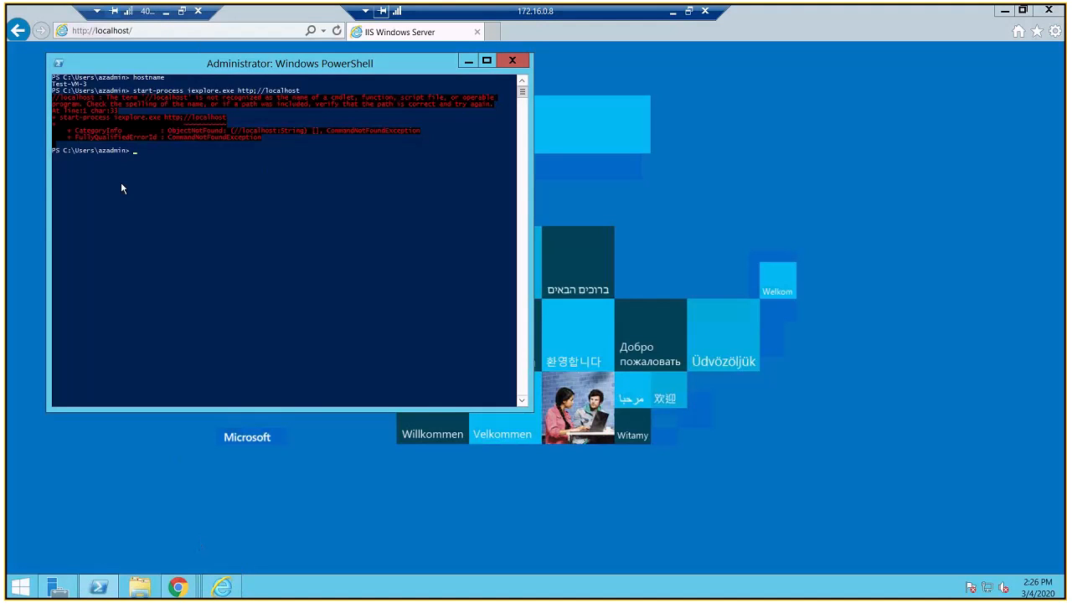
Step: Open pachehra.blogspot.com in Internet Explorer to test the VM's outbound internet access
{"action": "left_click", "coordinate": [157, 29]}
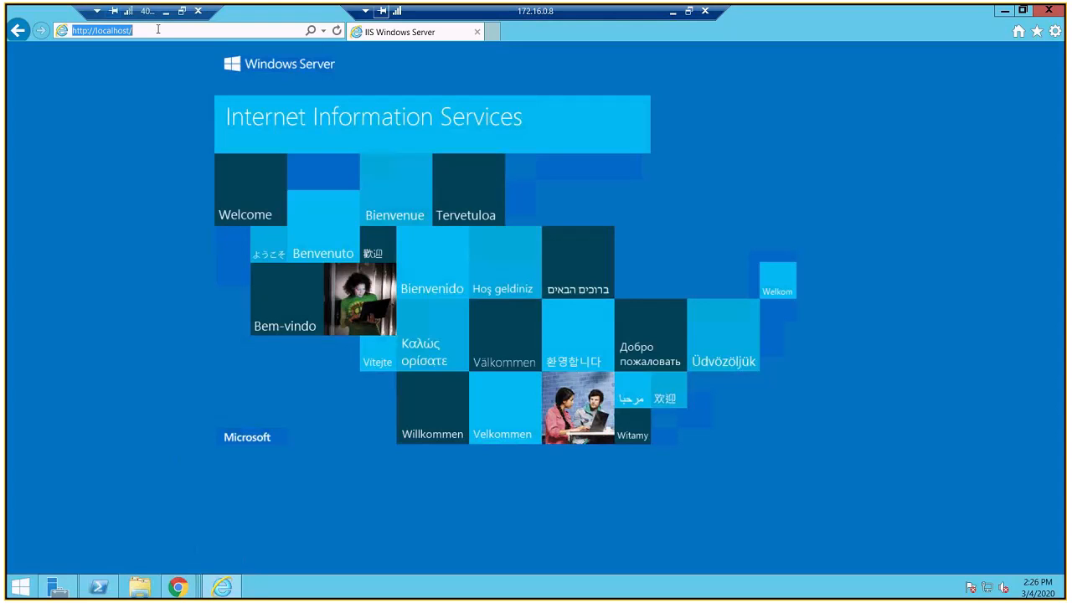
{"action": "type", "text": "pachehra.blogspot.com/"}
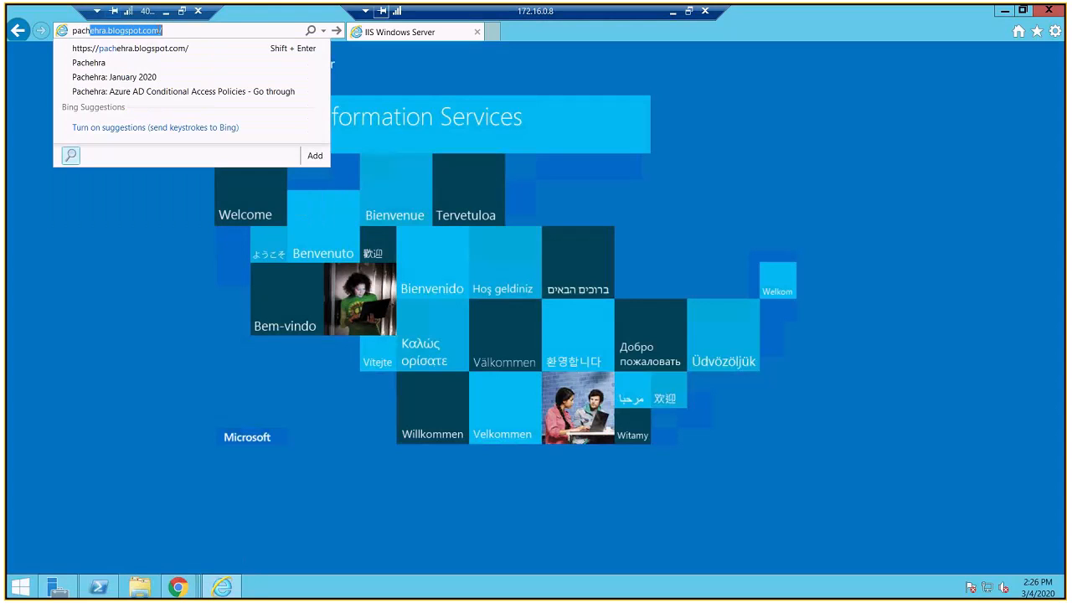
{"action": "key", "text": "Return"}
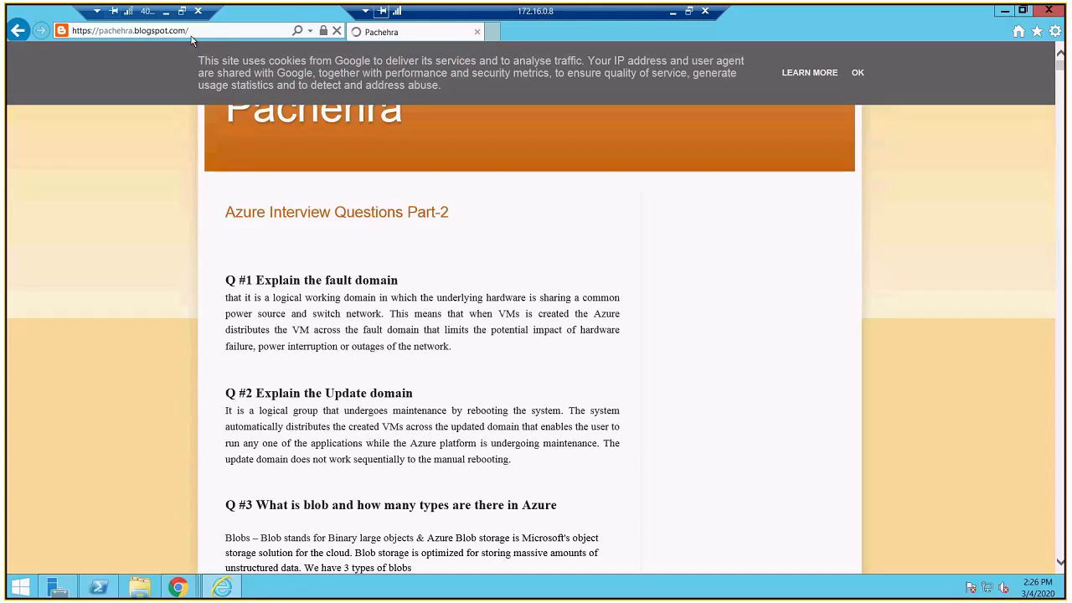
Step: Open google.com and search for youtube to test outbound connectivity further
{"action": "left_click", "coordinate": [222, 30]}
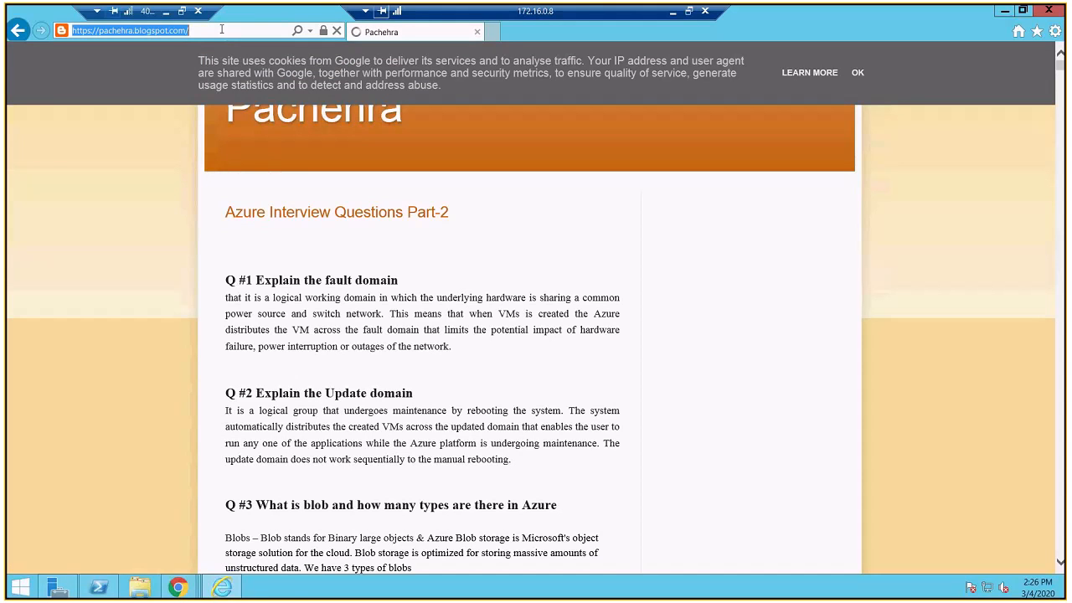
{"action": "type", "text": "google.c"}
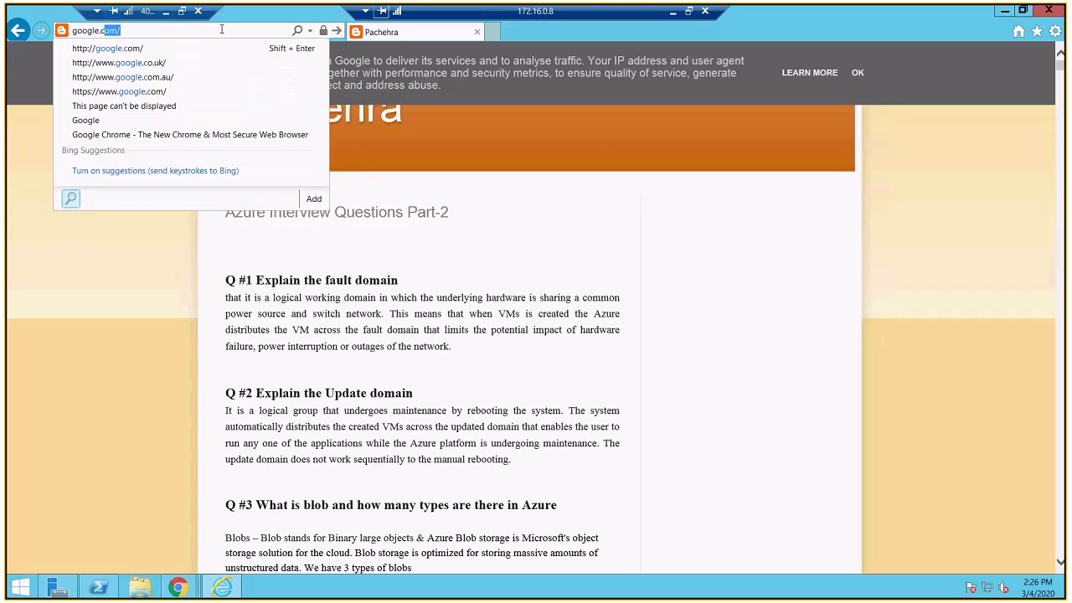
{"action": "key", "text": "Return"}
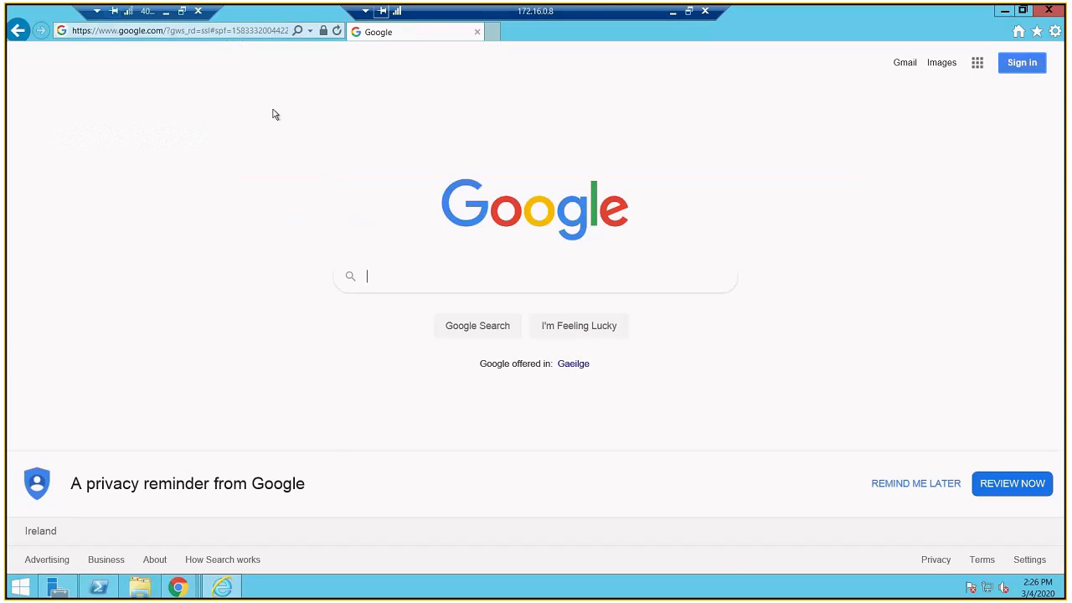
{"action": "type", "text": "you"}
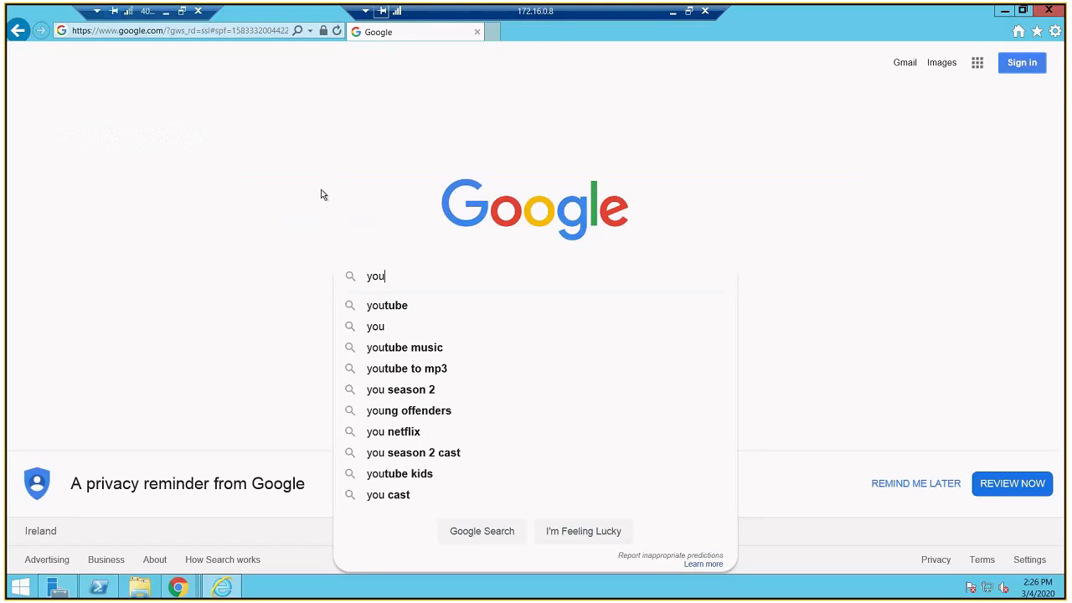
{"action": "type", "text": "tube"}
{"action": "key", "text": "Return"}
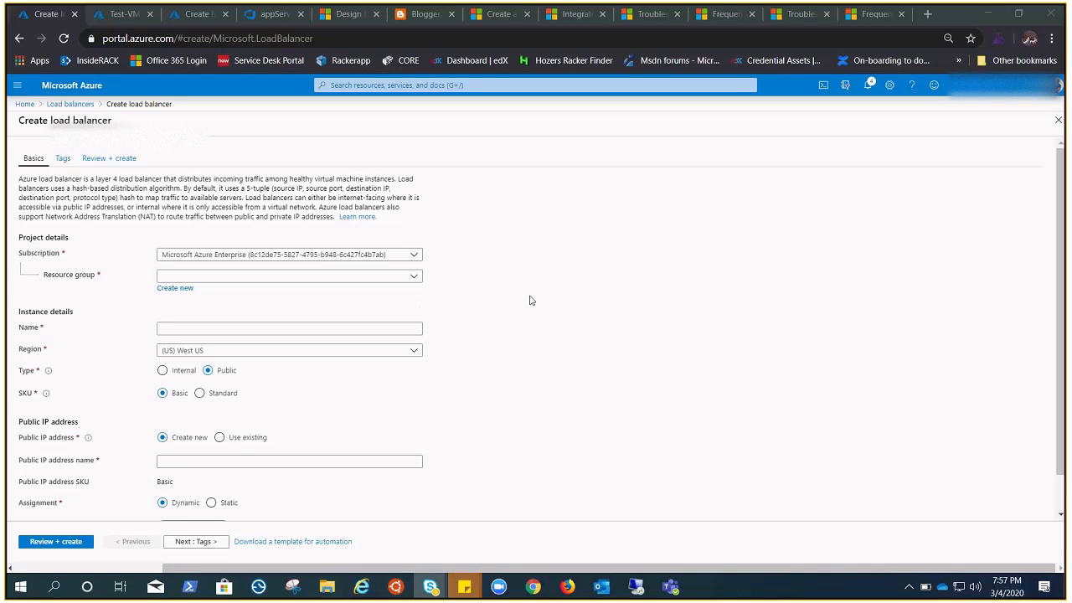
Step: Fill in the new load balancer's basics with resource group ASR-Vault, name internal-LB and region (Europe) North Europe
{"action": "left_click", "coordinate": [414, 278]}
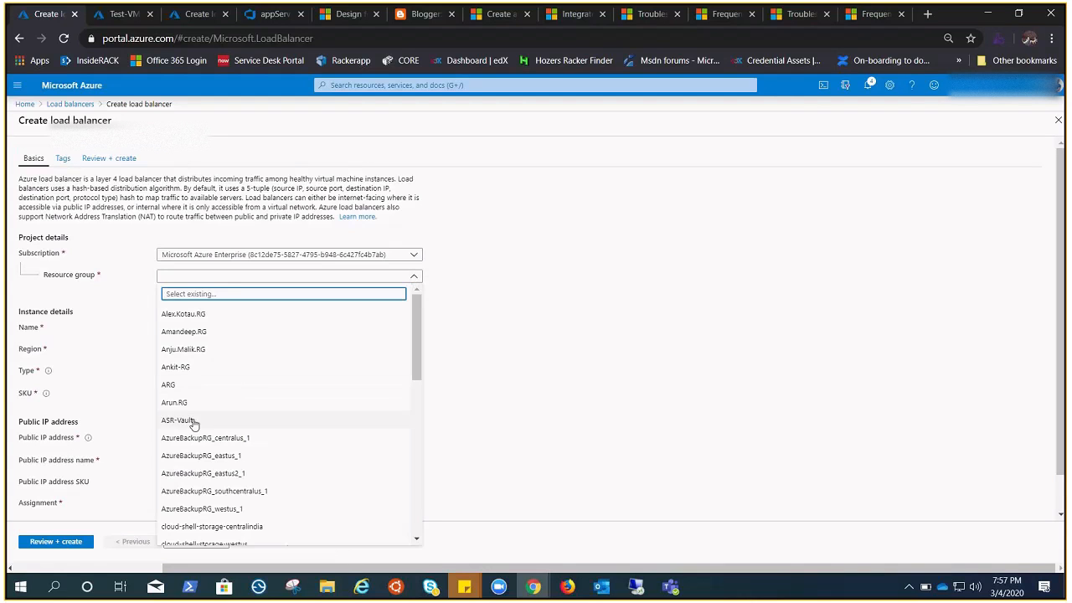
{"action": "left_click", "coordinate": [193, 423]}
{"action": "left_click", "coordinate": [369, 329]}
{"action": "type", "text": "internal-LB"}
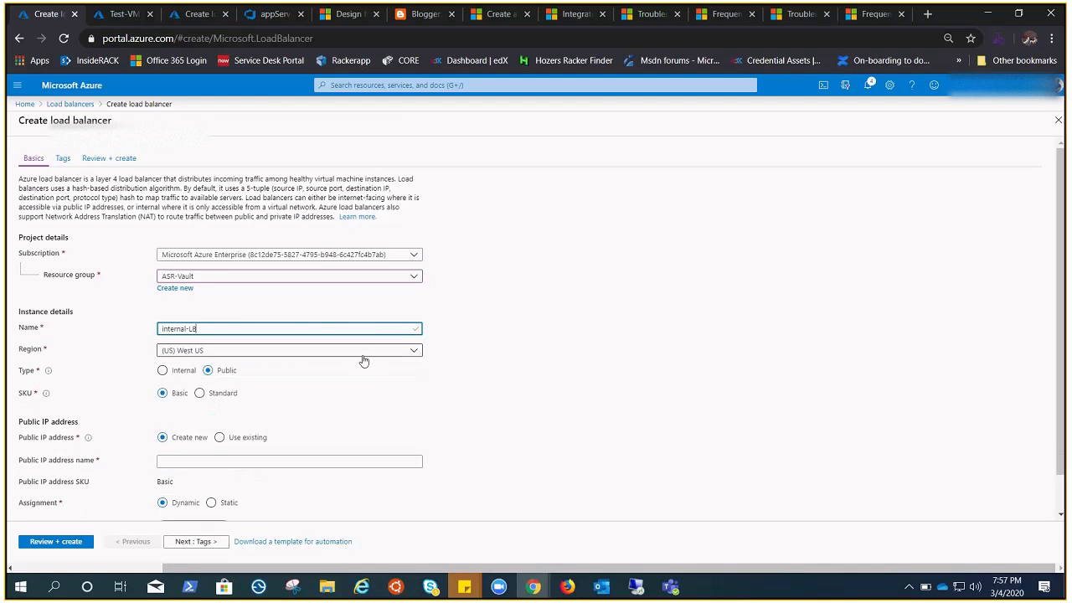
{"action": "left_click", "coordinate": [364, 354]}
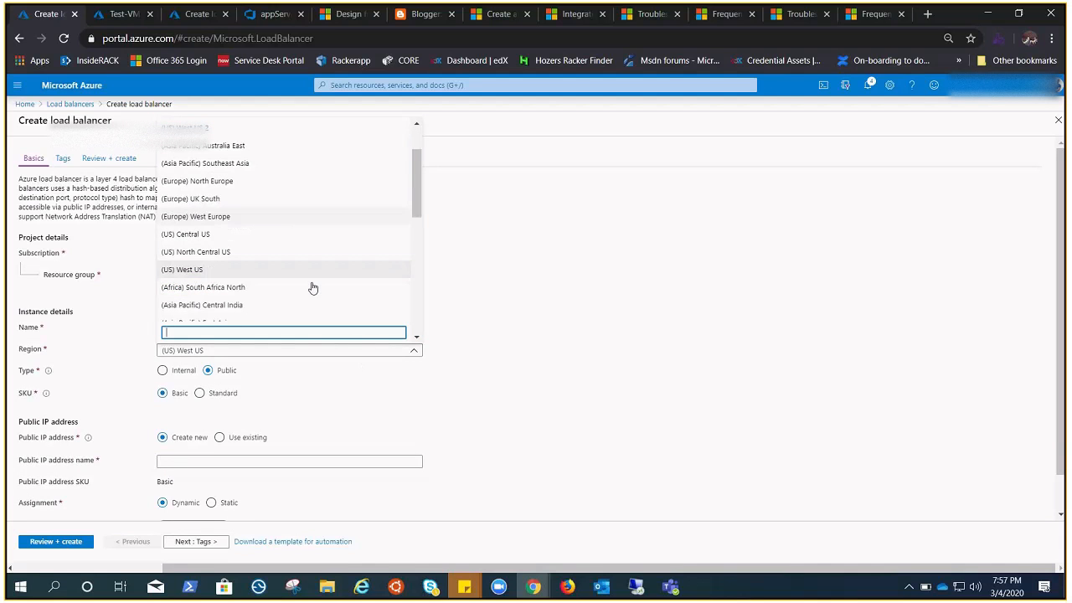
{"action": "left_click", "coordinate": [209, 181]}
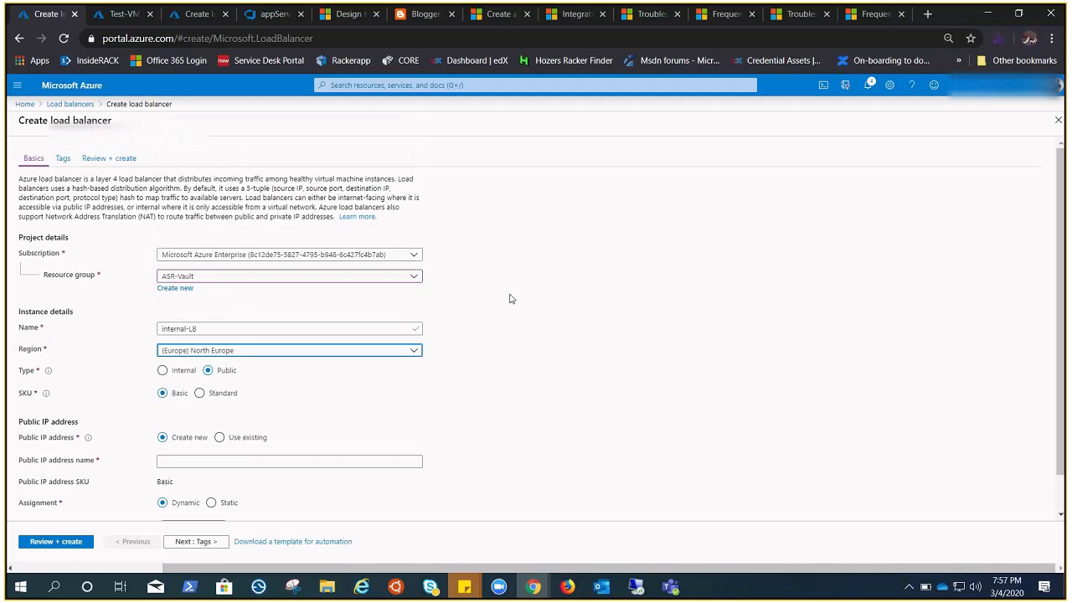
Step: Set the load balancer's type to Internal and its SKU to Standard
{"action": "scroll", "coordinate": [494, 335], "scroll_direction": "down", "scroll_amount": 2}
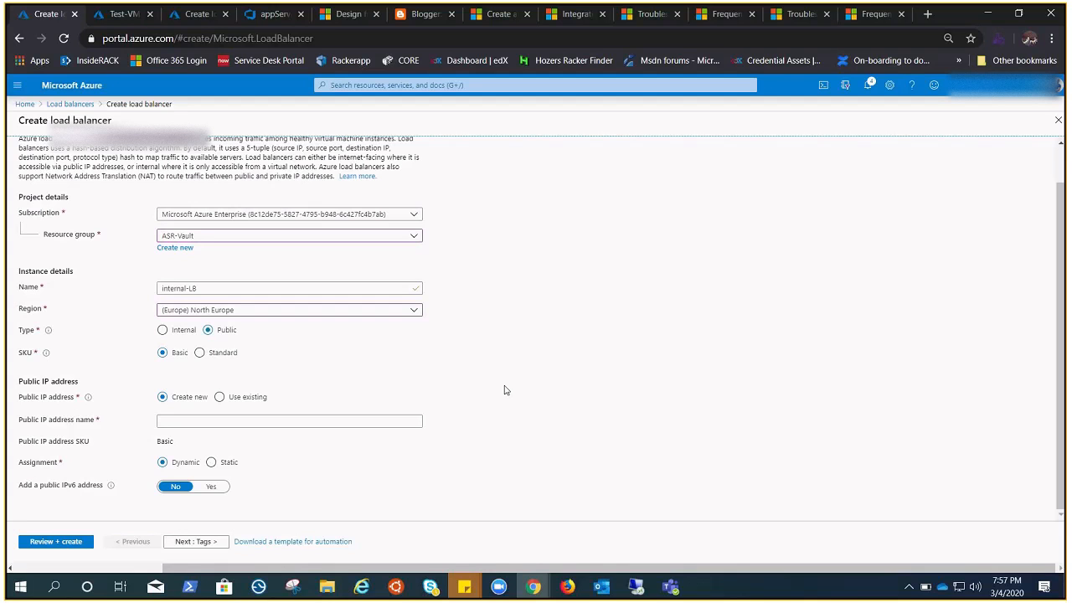
{"action": "left_click", "coordinate": [164, 332]}
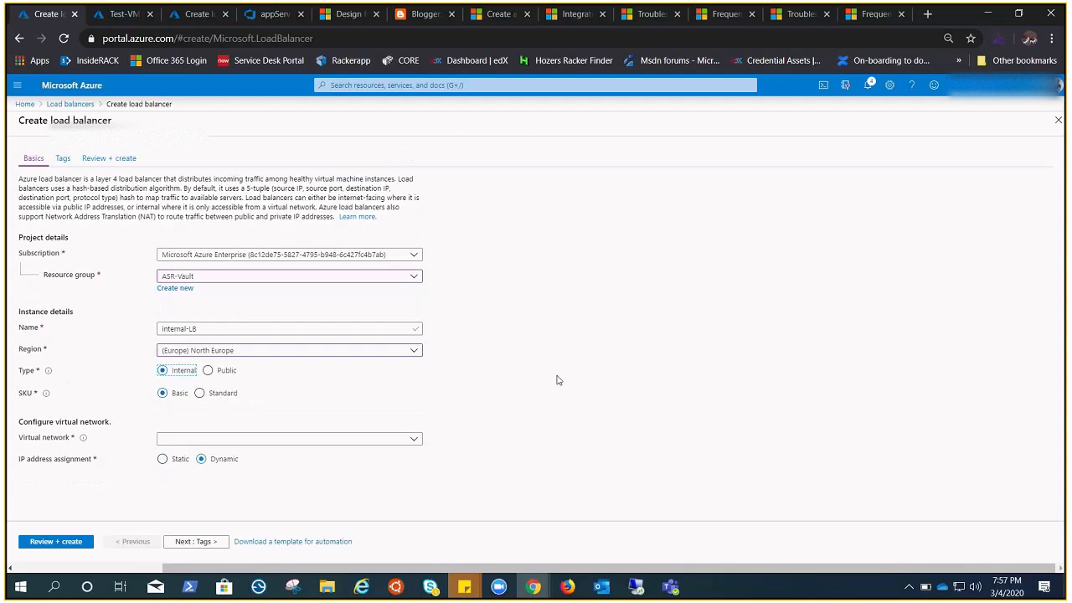
{"action": "left_click", "coordinate": [199, 393]}
Step: Set the load balancer's virtual network to ASR-Vault-vnet
{"action": "scroll", "coordinate": [544, 397], "scroll_direction": "down", "scroll_amount": 1}
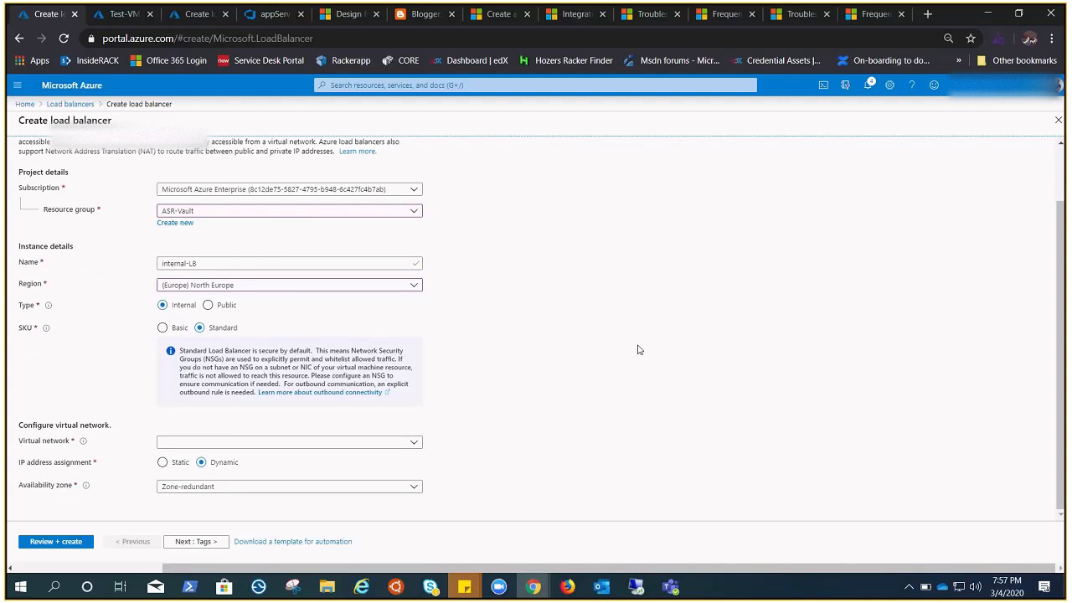
{"action": "left_click", "coordinate": [401, 443]}
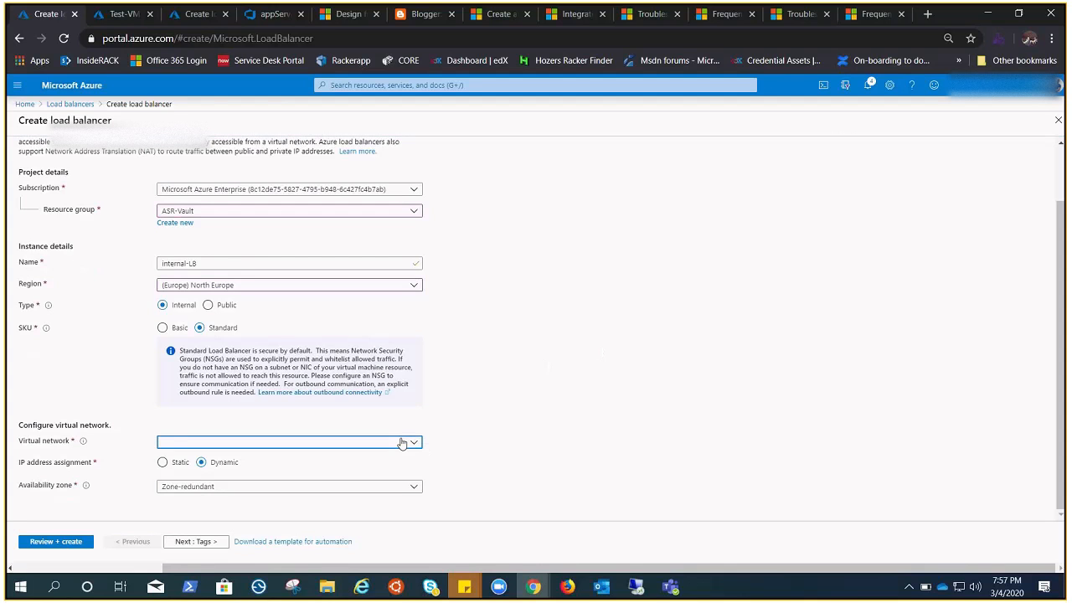
{"action": "left_click", "coordinate": [368, 461]}
{"action": "left_click", "coordinate": [515, 431]}
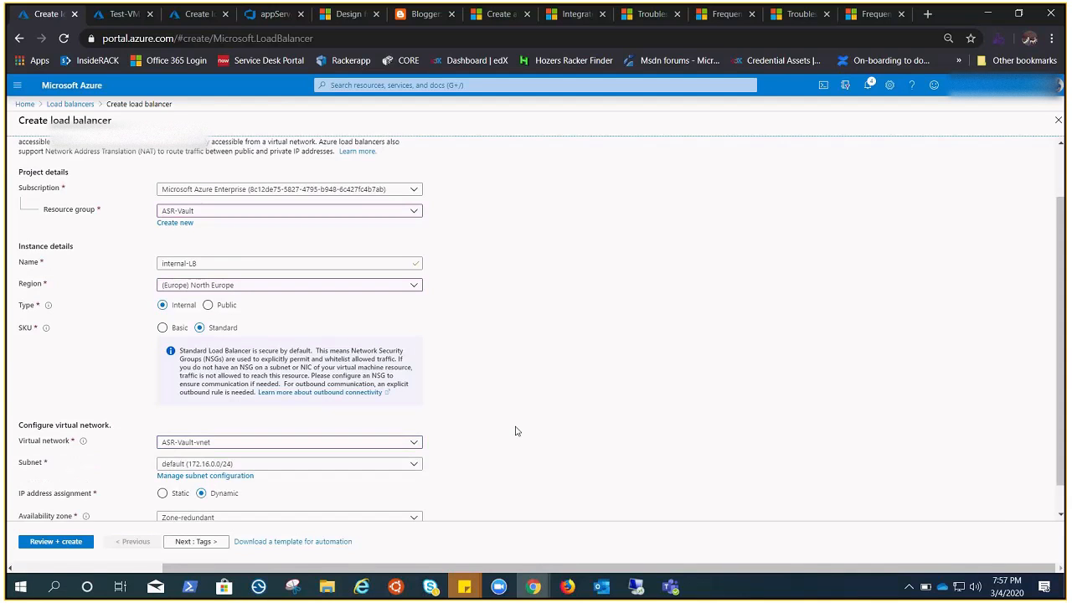
Step: Validate and create the internal-LB load balancer, and open the deployed resource's frontend IP configuration
{"action": "scroll", "coordinate": [517, 431], "scroll_direction": "down", "scroll_amount": 1}
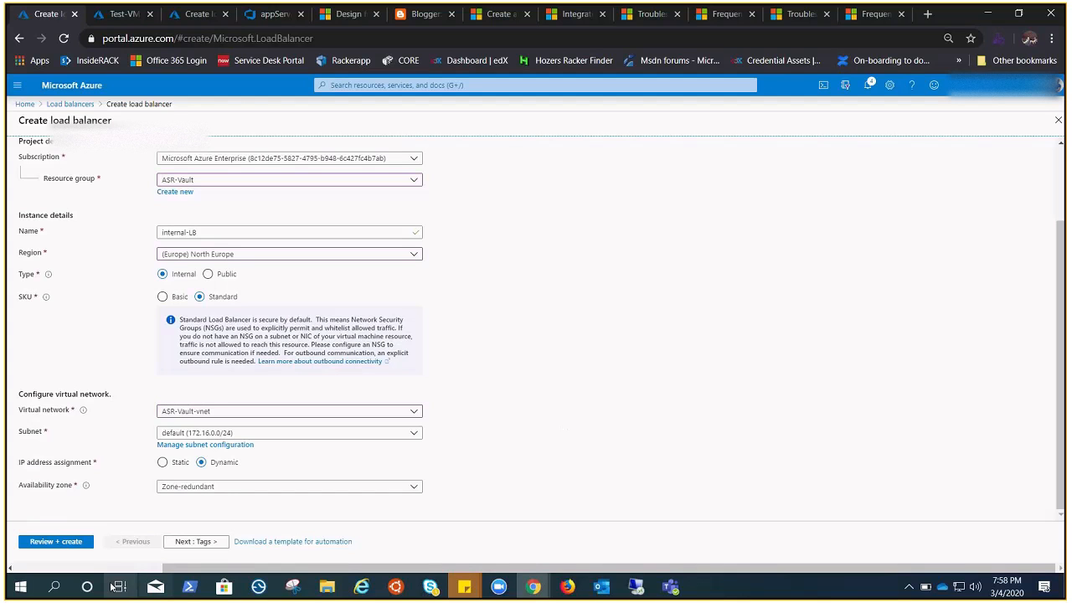
{"action": "left_click", "coordinate": [57, 542]}
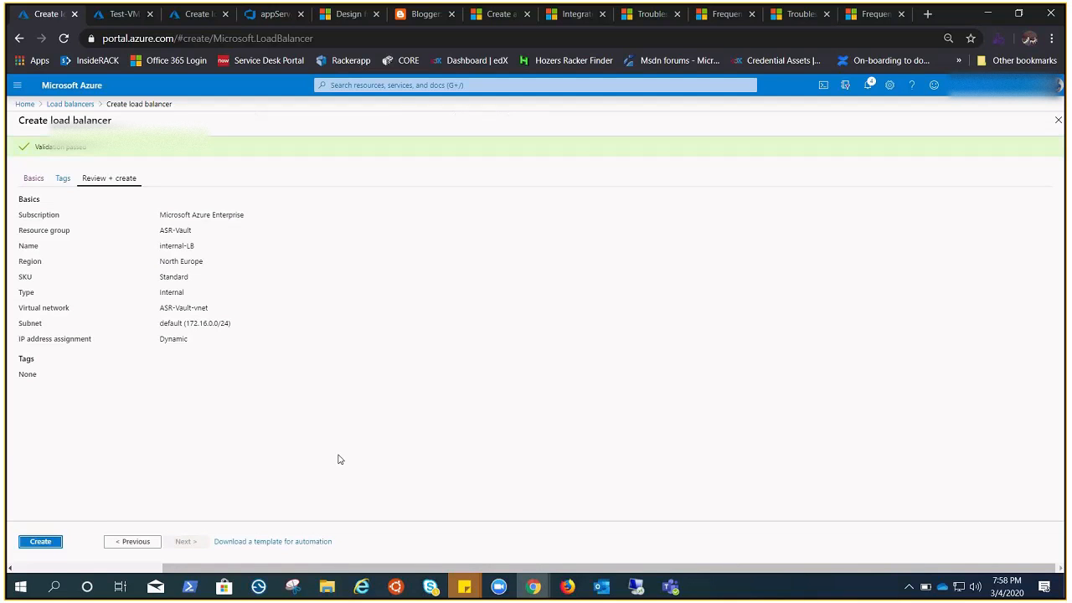
{"action": "left_click", "coordinate": [39, 542]}
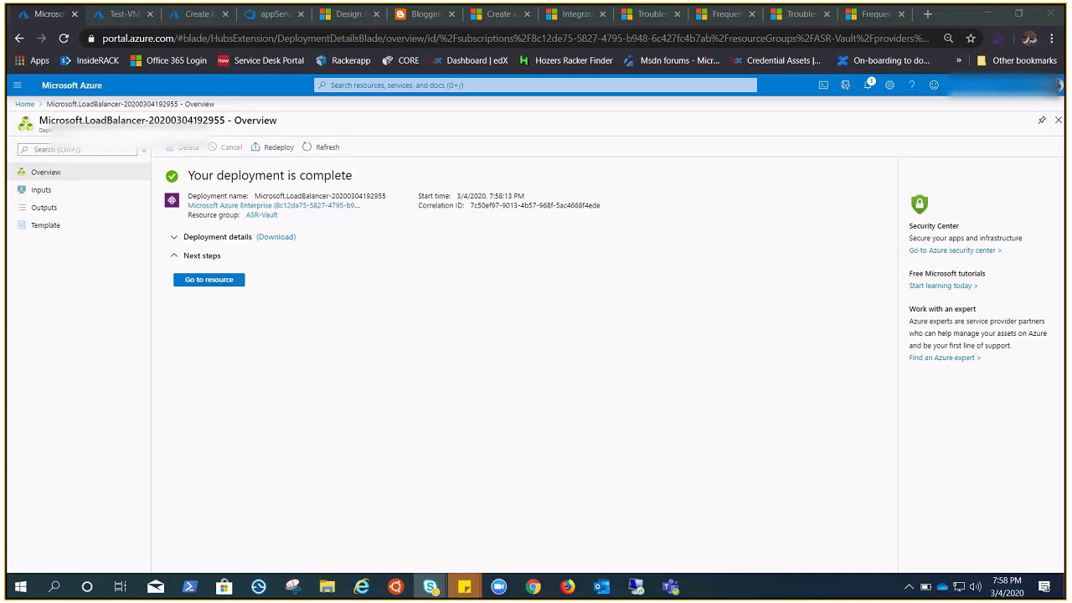
{"action": "left_click", "coordinate": [211, 280]}
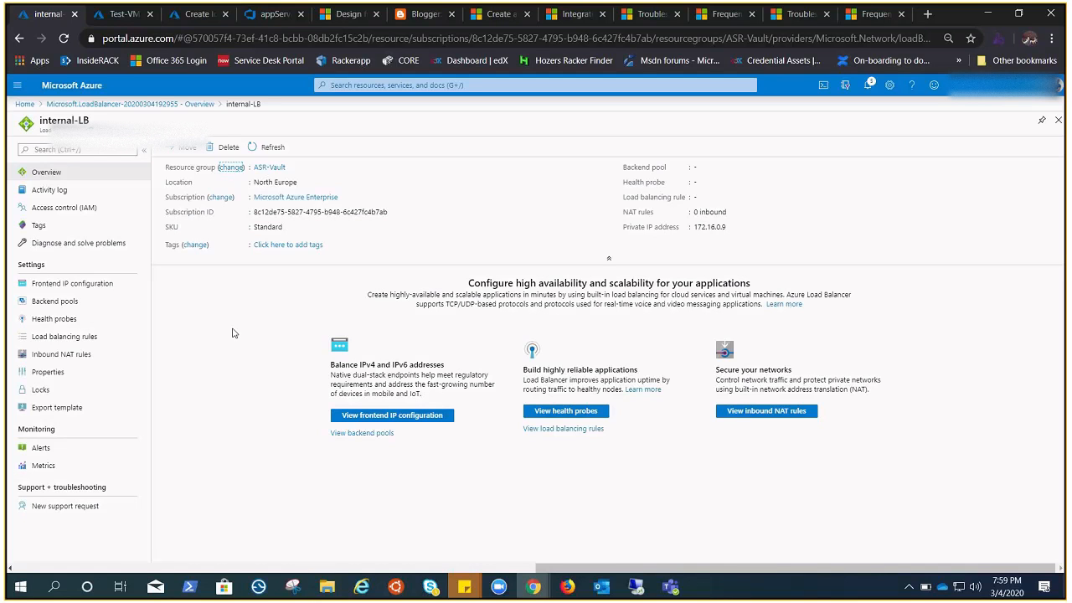
{"action": "left_click", "coordinate": [87, 288]}
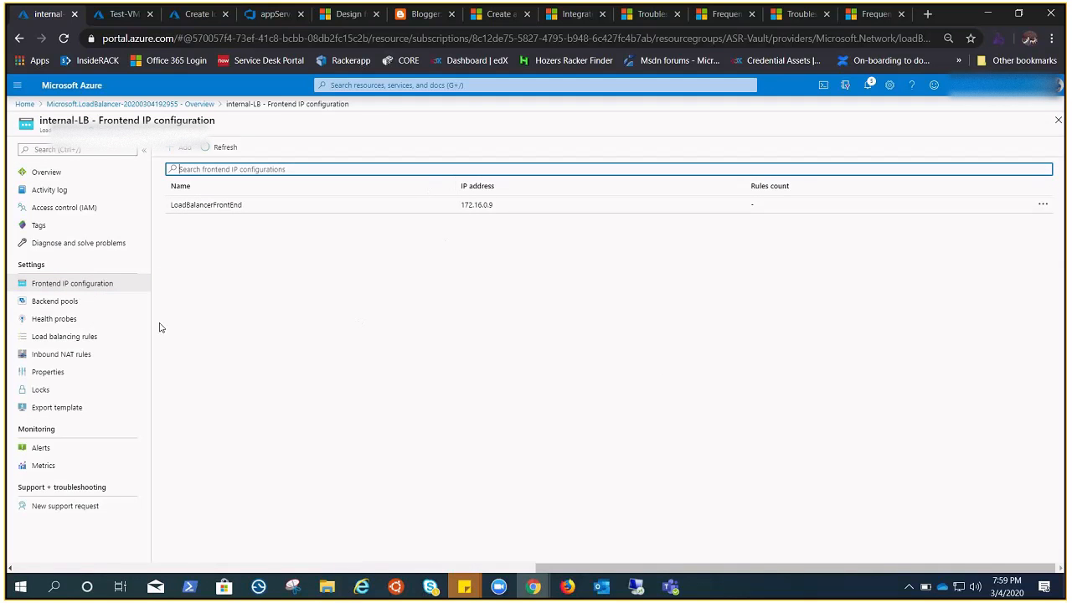
Step: Add a backend pool named backend to internal-LB, containing Test-VM-3 and its IP address
{"action": "left_click", "coordinate": [57, 302]}
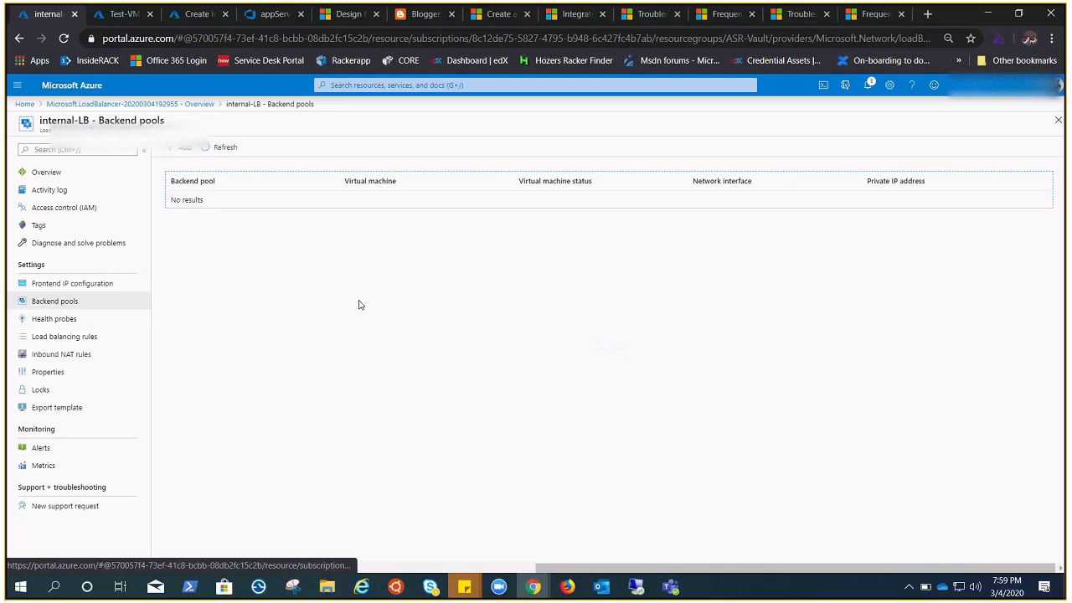
{"action": "left_click", "coordinate": [183, 156]}
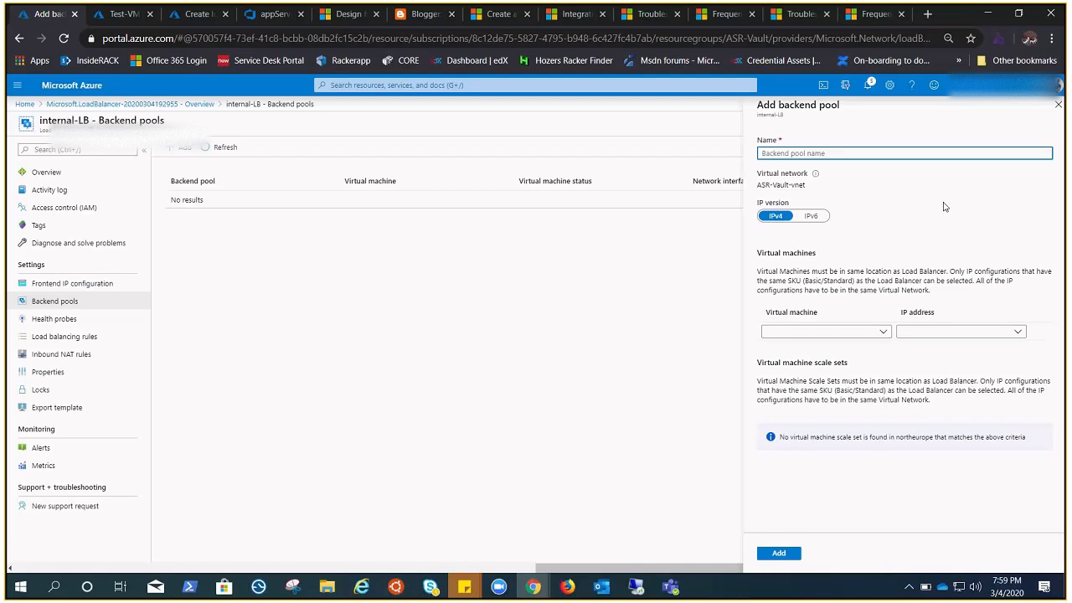
{"action": "type", "text": "backend"}
{"action": "left_click", "coordinate": [880, 333]}
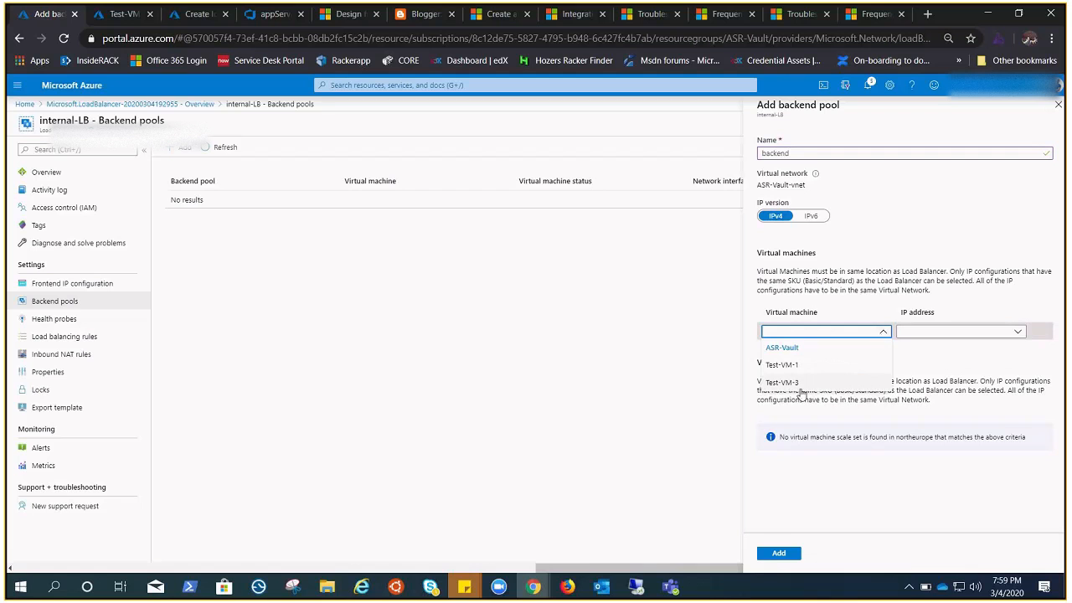
{"action": "left_click", "coordinate": [782, 382]}
{"action": "left_click", "coordinate": [955, 332]}
{"action": "left_click", "coordinate": [942, 355]}
{"action": "left_click", "coordinate": [778, 554]}
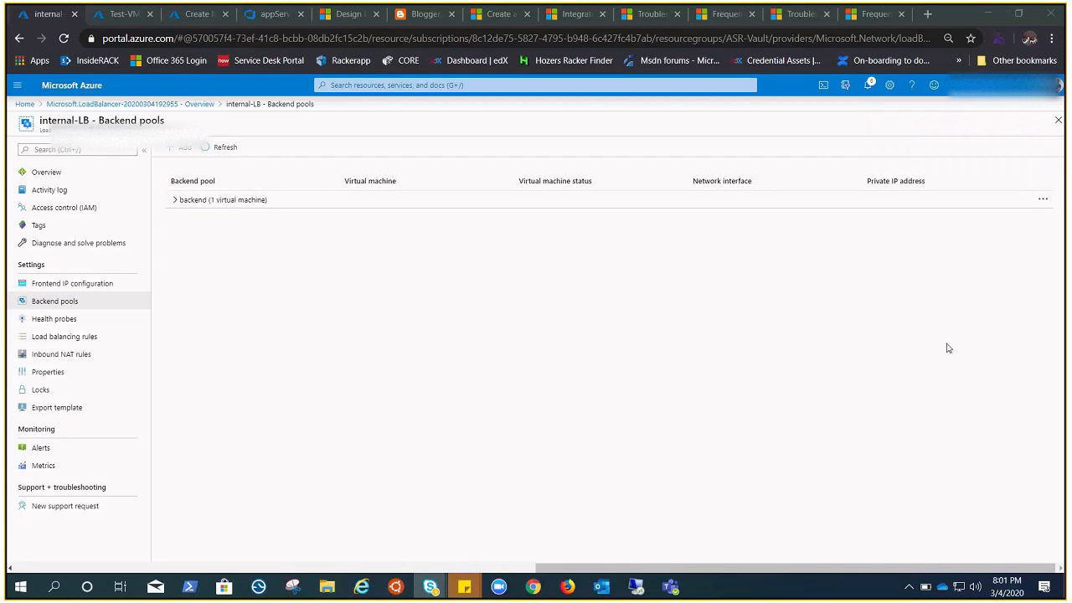
Step: Inspect the virtual machine entry in the backend pool and switch to the Remote Desktop session on 172.16.0.8
{"action": "left_click", "coordinate": [174, 201]}
{"action": "left_click", "coordinate": [174, 202]}
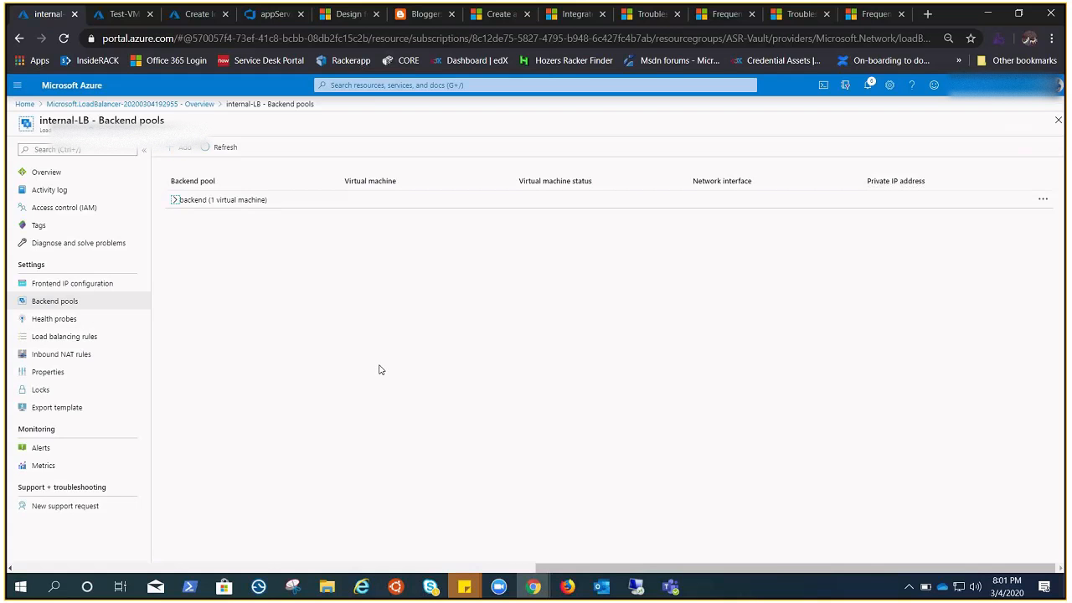
{"action": "left_click", "coordinate": [636, 586]}
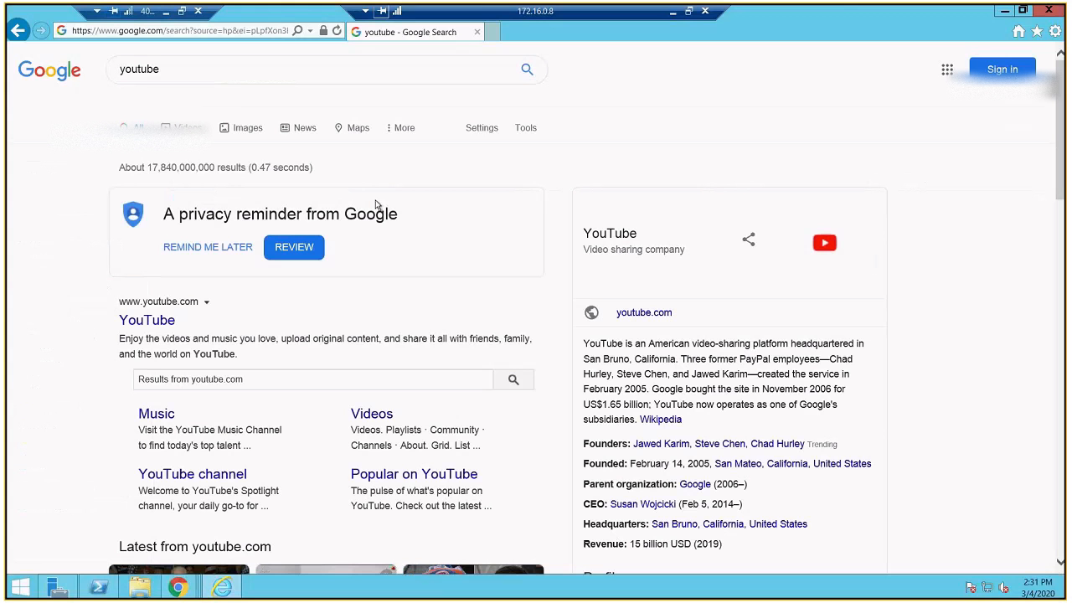
Step: Reload the Google search page in the remote session to test internet access, and return to the Azure portal
{"action": "left_click", "coordinate": [337, 34]}
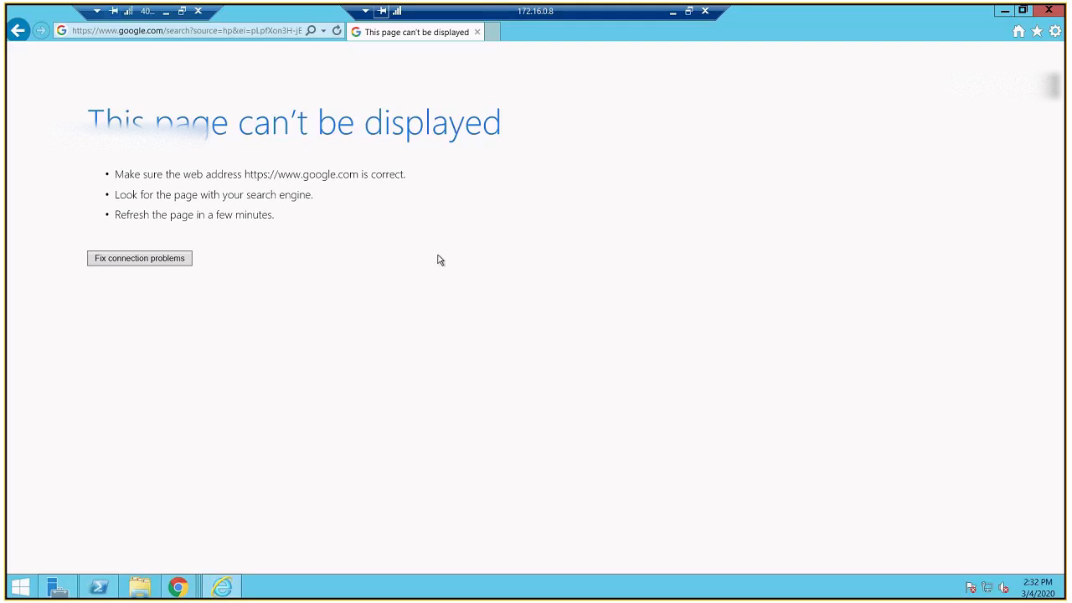
{"action": "left_click", "coordinate": [673, 14]}
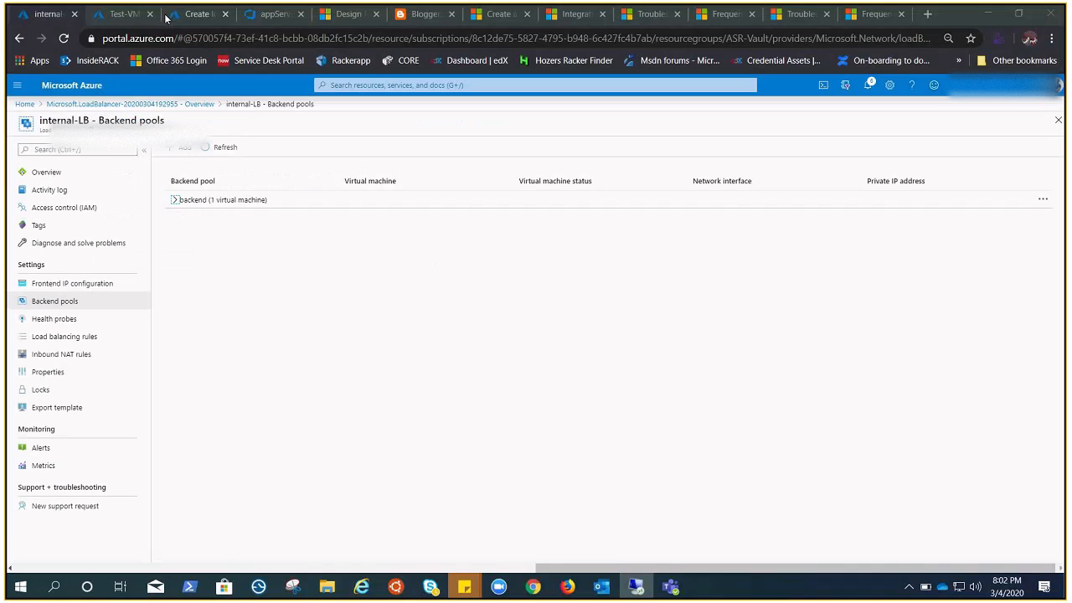
Step: Add a health probe named probe to internal-LB using TCP on port 80
{"action": "left_click", "coordinate": [71, 321]}
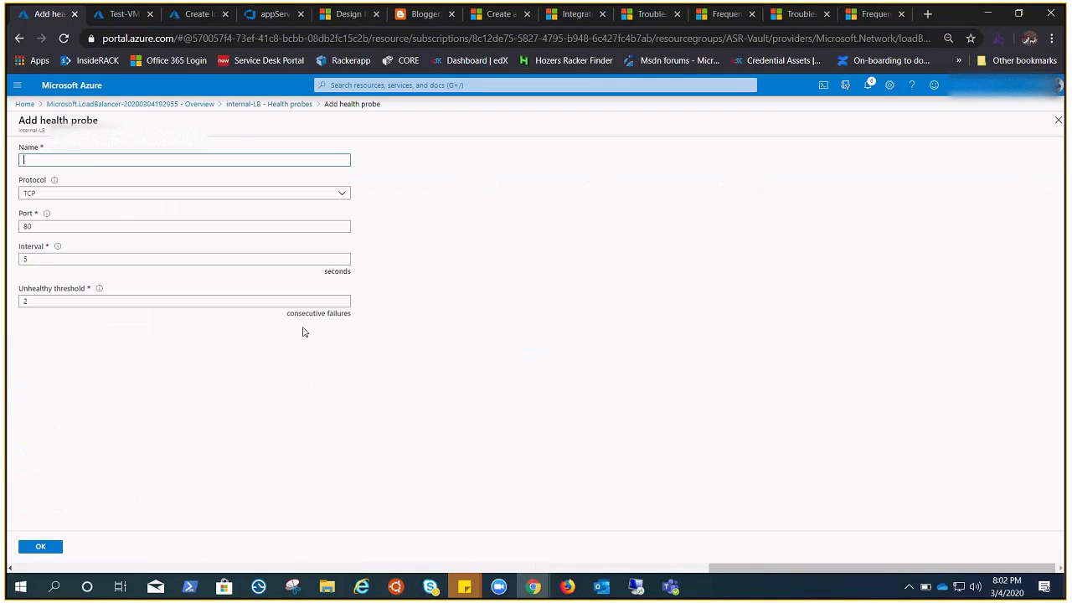
{"action": "type", "text": "probe"}
{"action": "left_click", "coordinate": [96, 193]}
{"action": "left_click", "coordinate": [104, 392]}
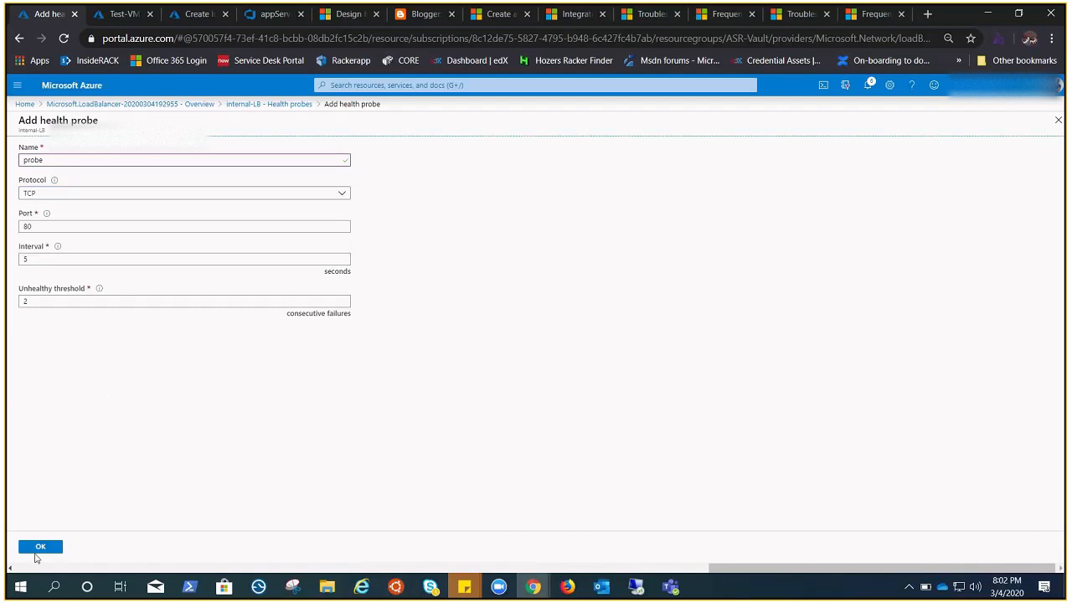
{"action": "left_click", "coordinate": [38, 545]}
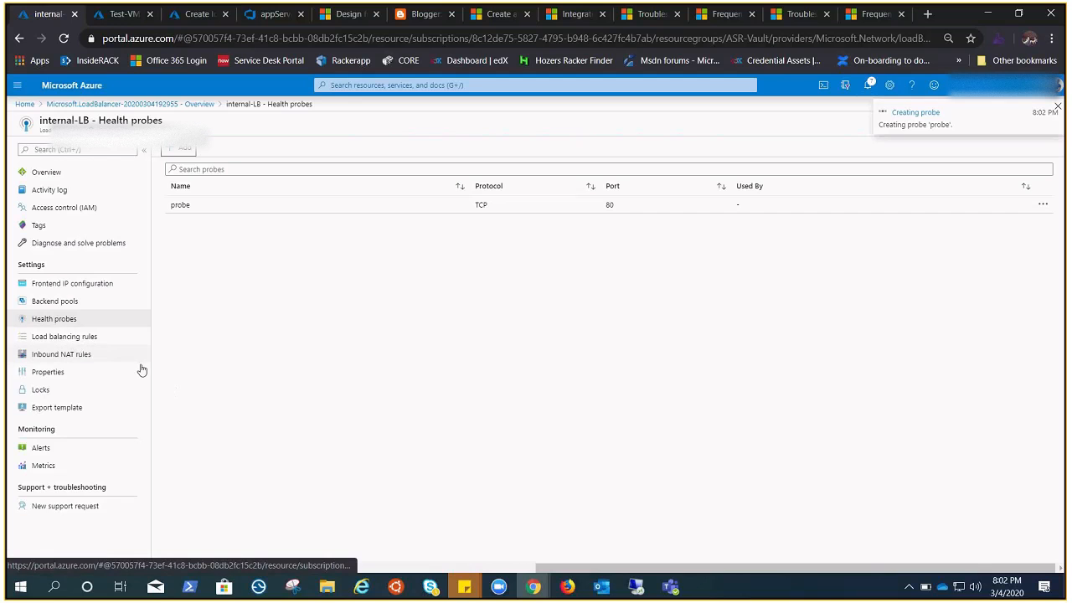
Step: Start a new load balancing rule on internal-LB and name it LBrule
{"action": "left_click", "coordinate": [76, 338]}
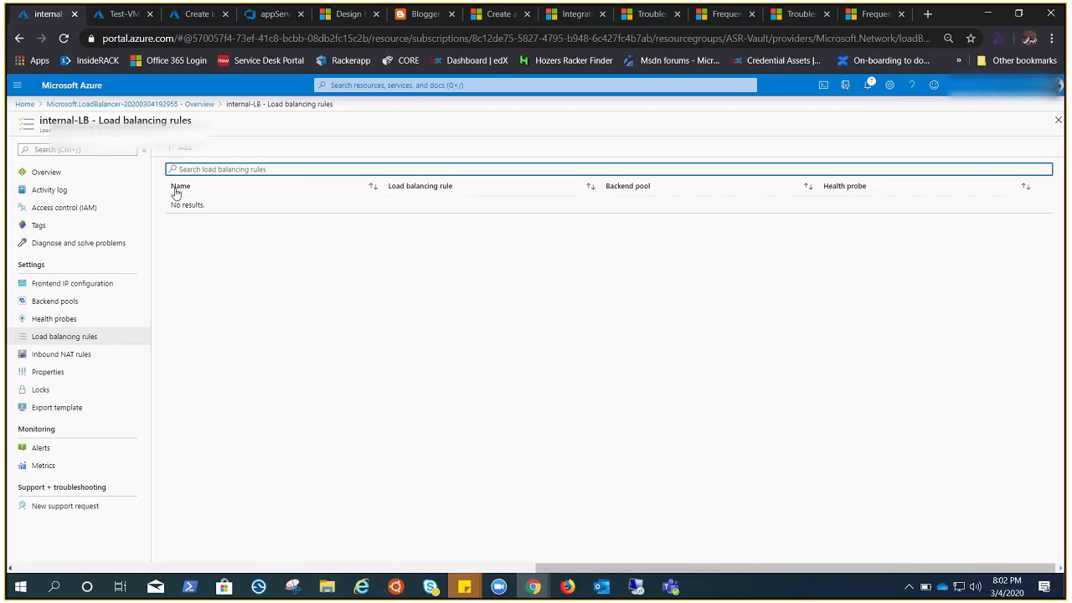
{"action": "left_click", "coordinate": [182, 151]}
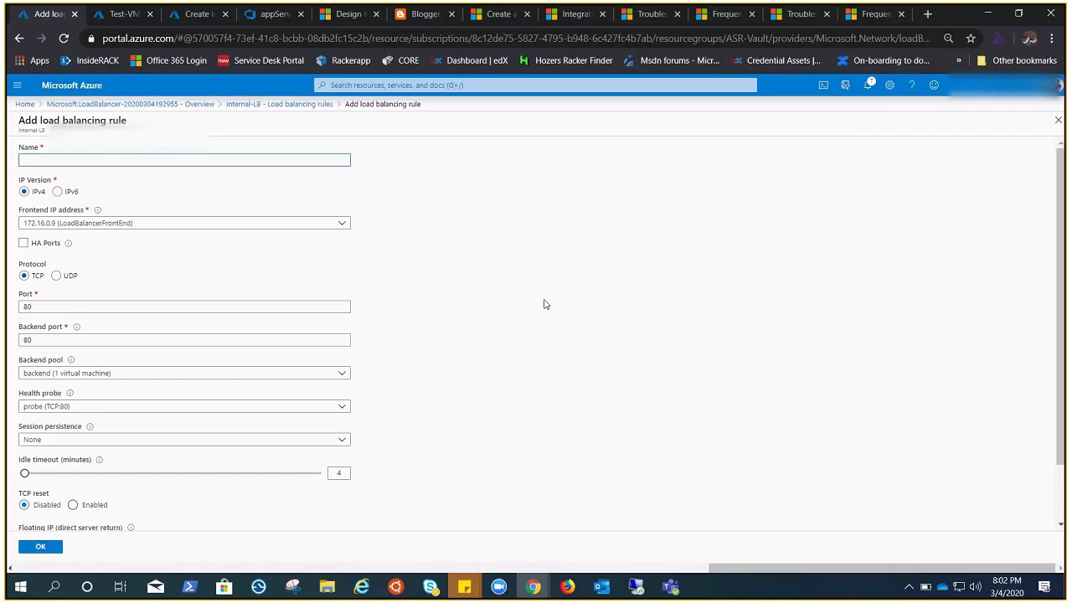
{"action": "scroll", "coordinate": [544, 304], "scroll_direction": "down", "scroll_amount": 1}
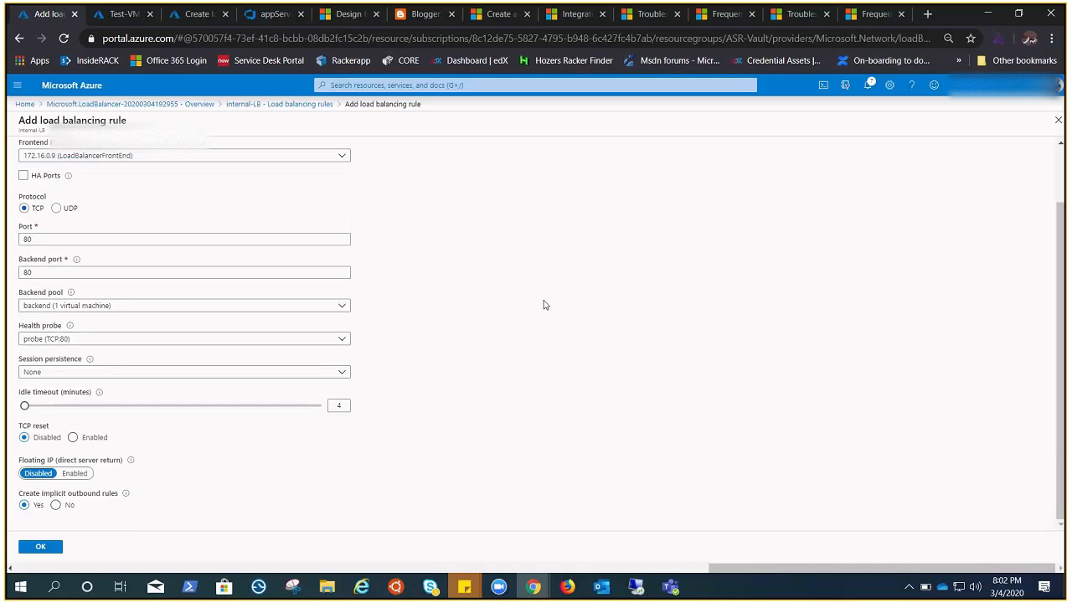
{"action": "scroll", "coordinate": [545, 305], "scroll_direction": "up", "scroll_amount": 1}
{"action": "scroll", "coordinate": [545, 305], "scroll_direction": "down", "scroll_amount": 1}
{"action": "scroll", "coordinate": [546, 305], "scroll_direction": "up", "scroll_amount": 1}
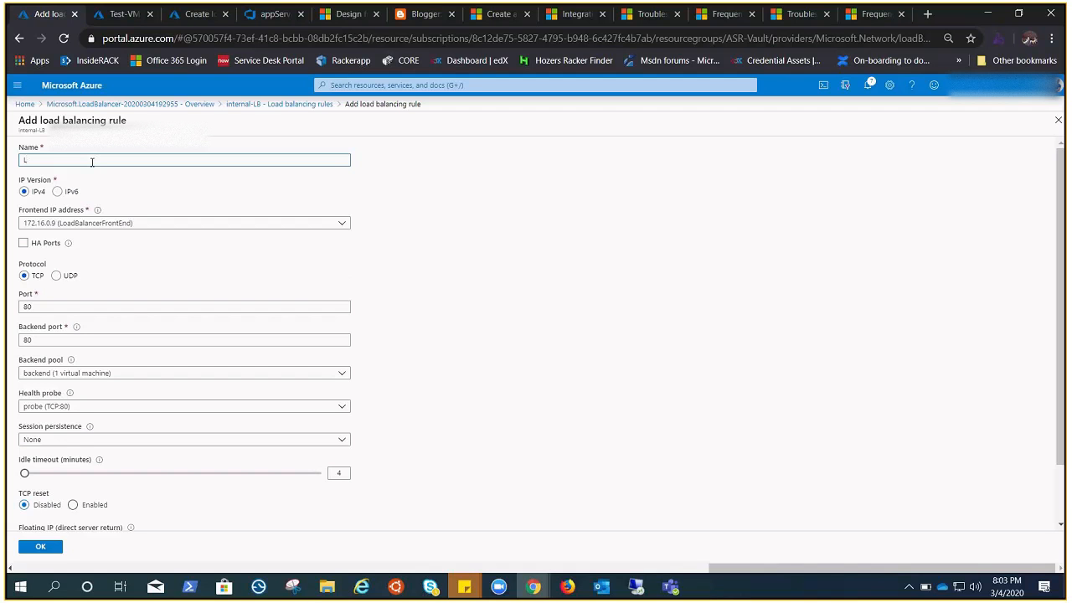
{"action": "type", "text": "Brule"}
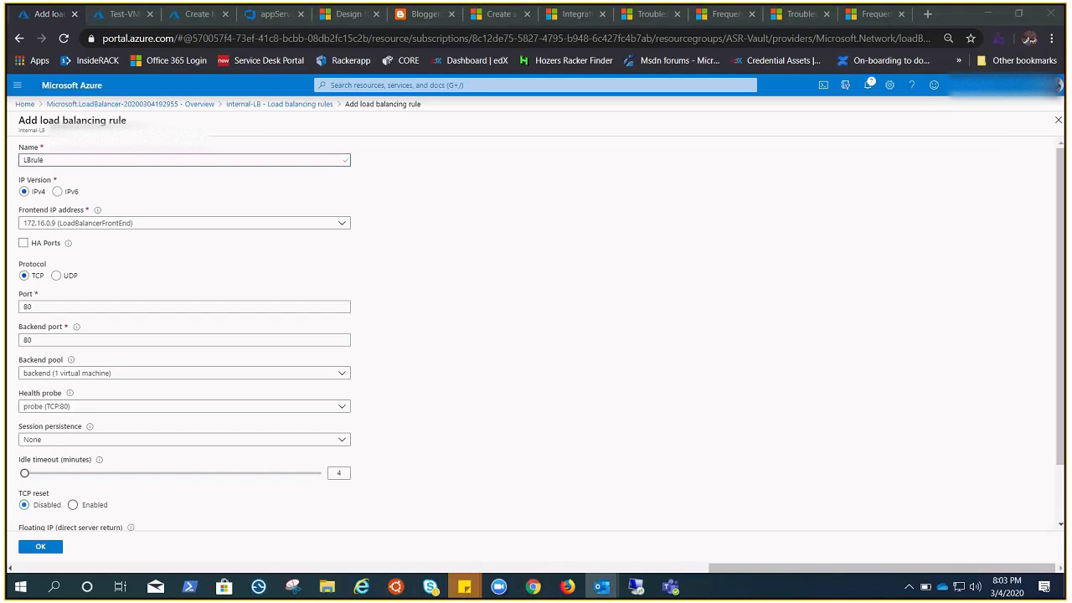
Step: Keep HA Ports off, enable TCP reset for the rule, and create it with implicit outbound rules
{"action": "left_click", "coordinate": [25, 244]}
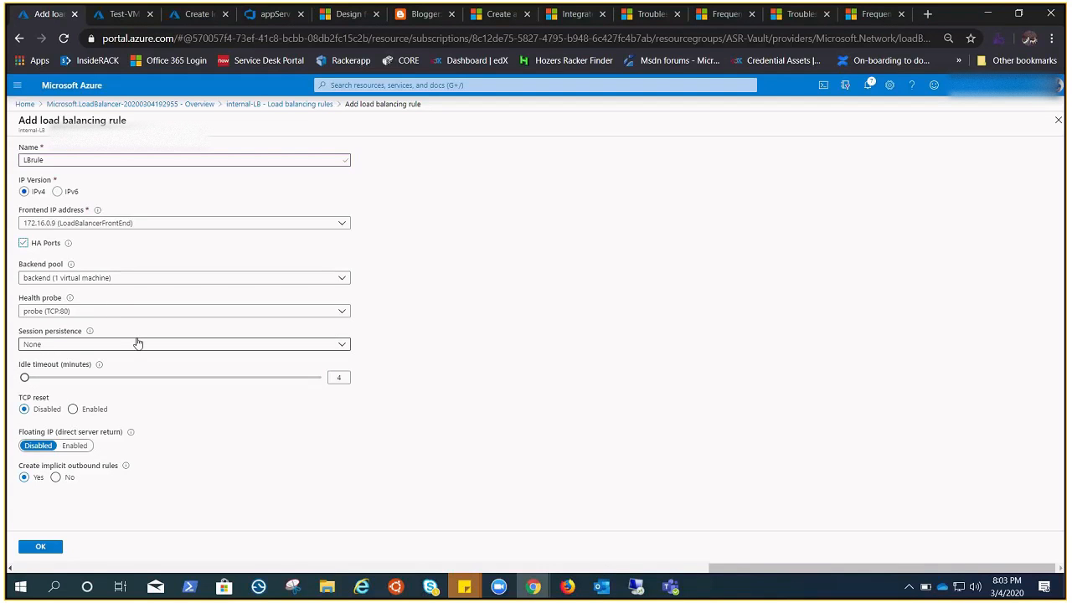
{"action": "left_click", "coordinate": [24, 244]}
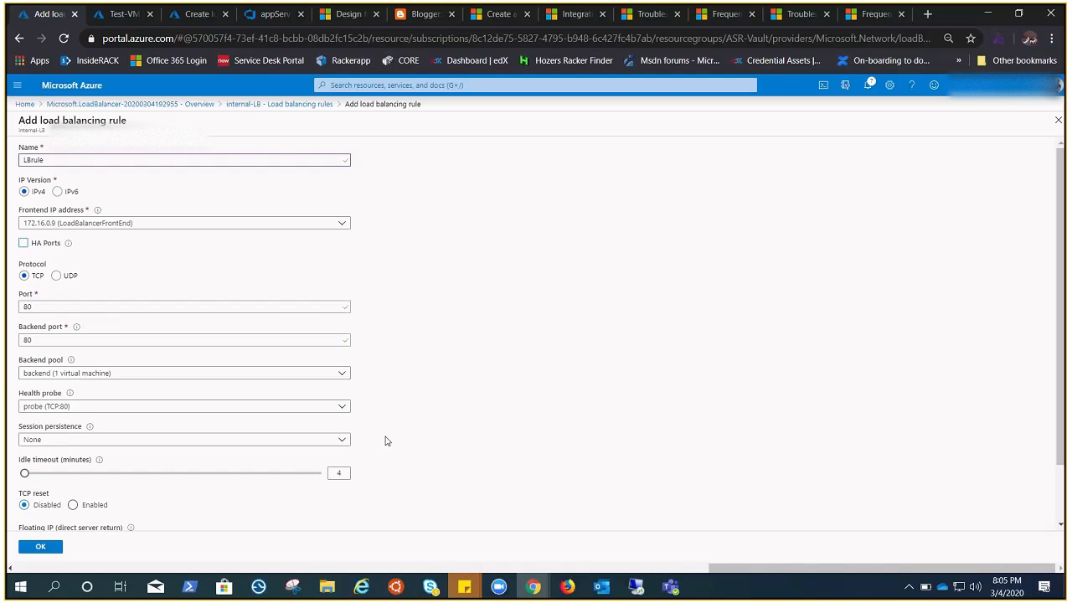
{"action": "scroll", "coordinate": [386, 441], "scroll_direction": "down", "scroll_amount": 1}
{"action": "left_click", "coordinate": [73, 438]}
{"action": "left_click", "coordinate": [23, 438]}
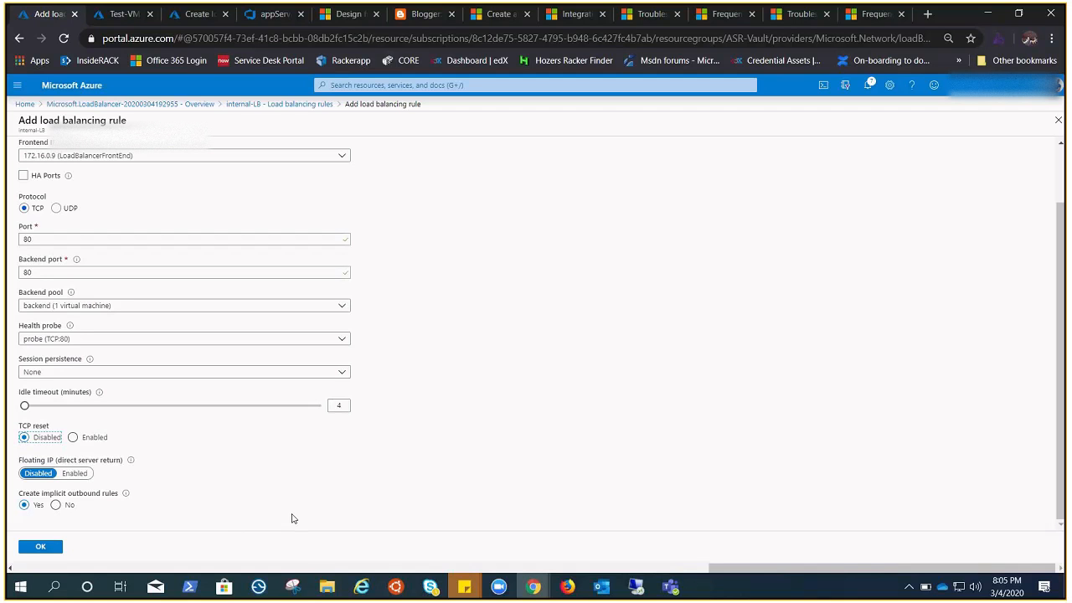
{"action": "mouse_move", "coordinate": [126, 497]}
{"action": "left_click", "coordinate": [73, 437]}
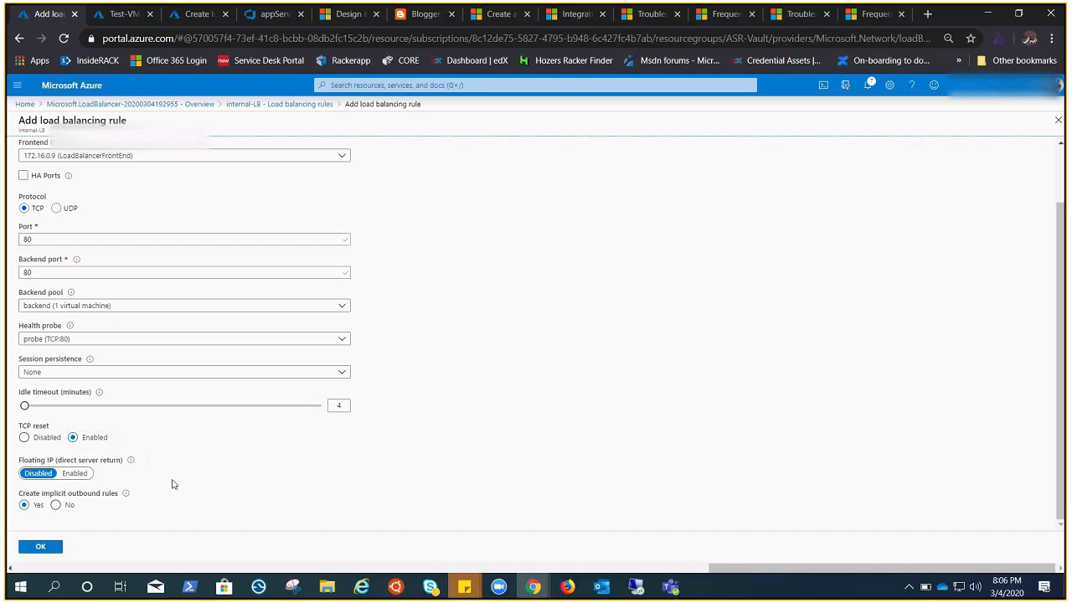
{"action": "left_click", "coordinate": [40, 546]}
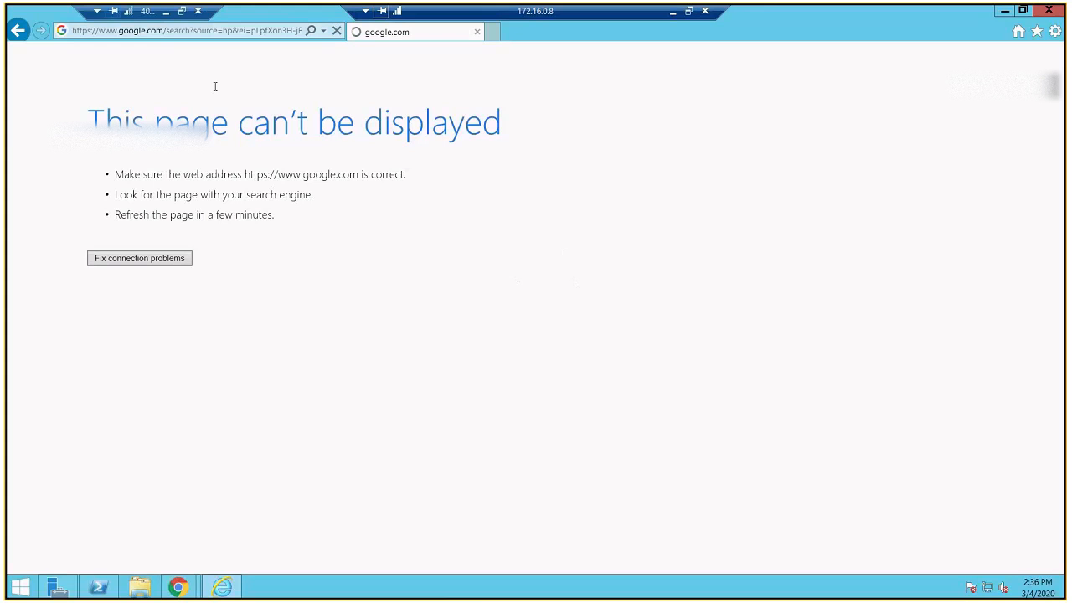
Step: Return to the Azure portal and start a load balancer named Public-LB in the ASR-Vault resource group
{"action": "left_click", "coordinate": [165, 16]}
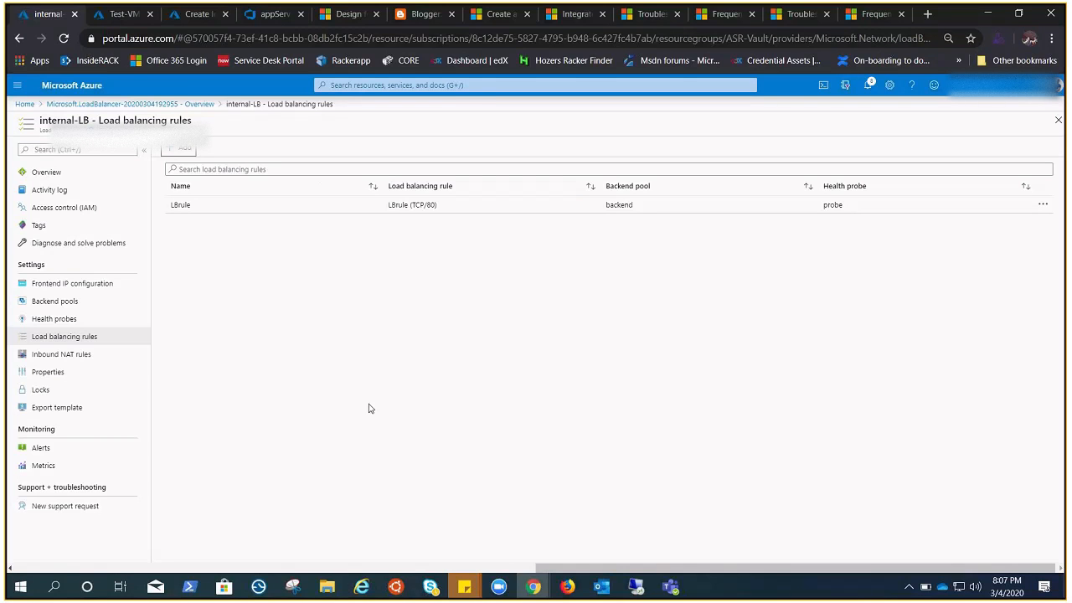
{"action": "left_click", "coordinate": [195, 14]}
{"action": "left_click", "coordinate": [364, 277]}
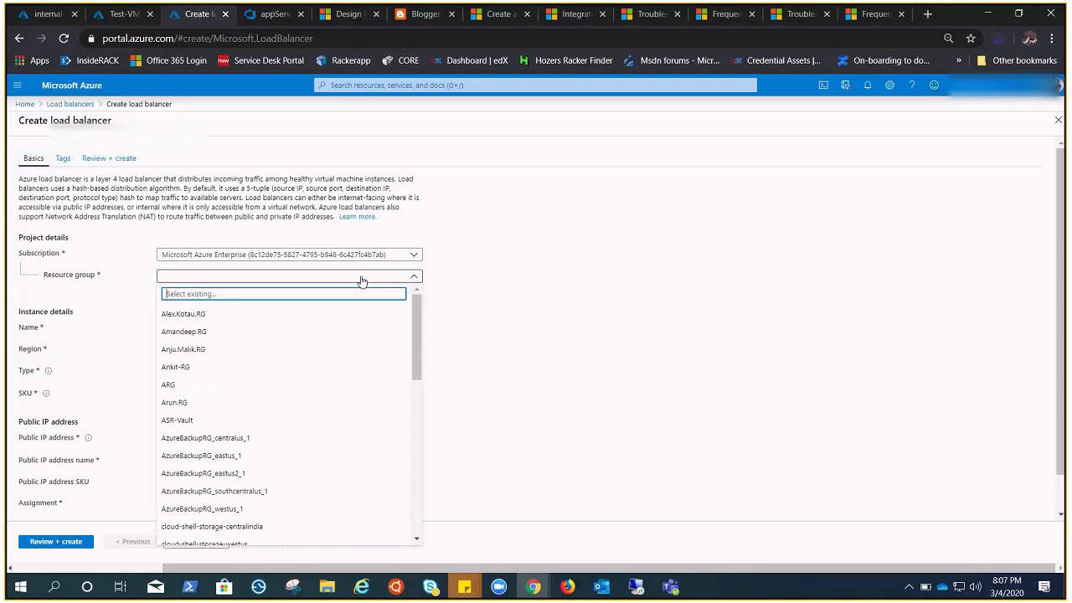
{"action": "left_click", "coordinate": [189, 426]}
{"action": "left_click", "coordinate": [201, 329]}
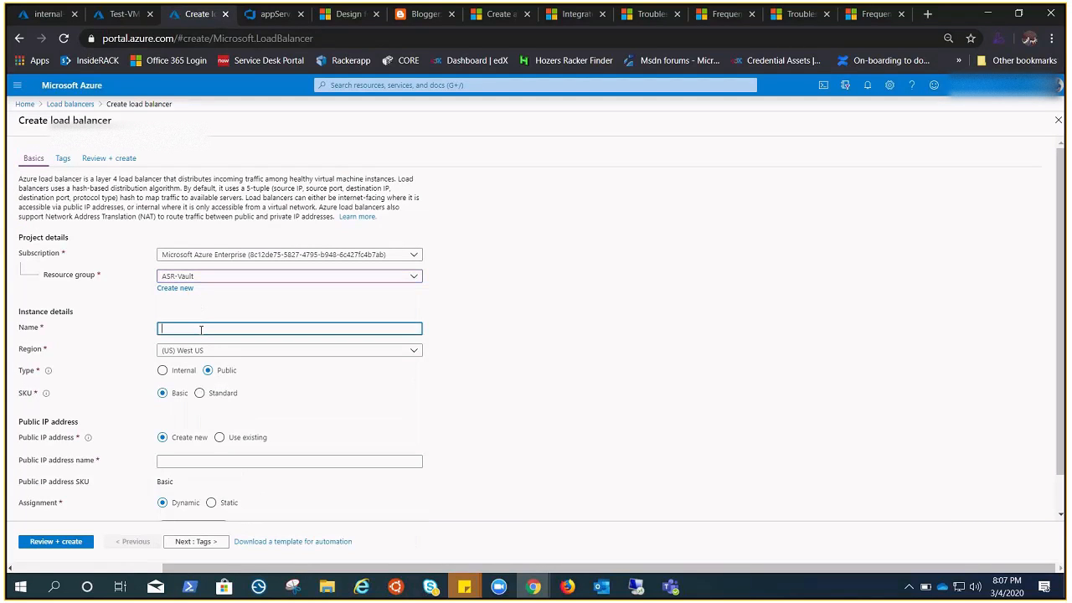
{"action": "type", "text": "Public-LB"}
Step: Set the load balancer's region to (Europe) North Europe and its SKU to Standard
{"action": "left_click", "coordinate": [333, 354]}
{"action": "left_click", "coordinate": [201, 249]}
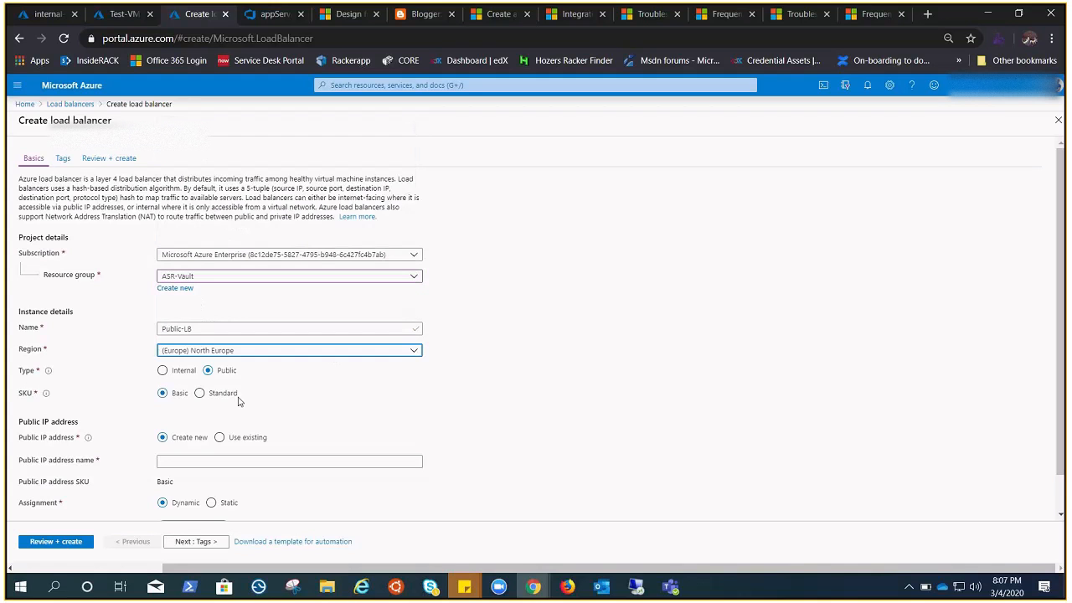
{"action": "left_click", "coordinate": [199, 392]}
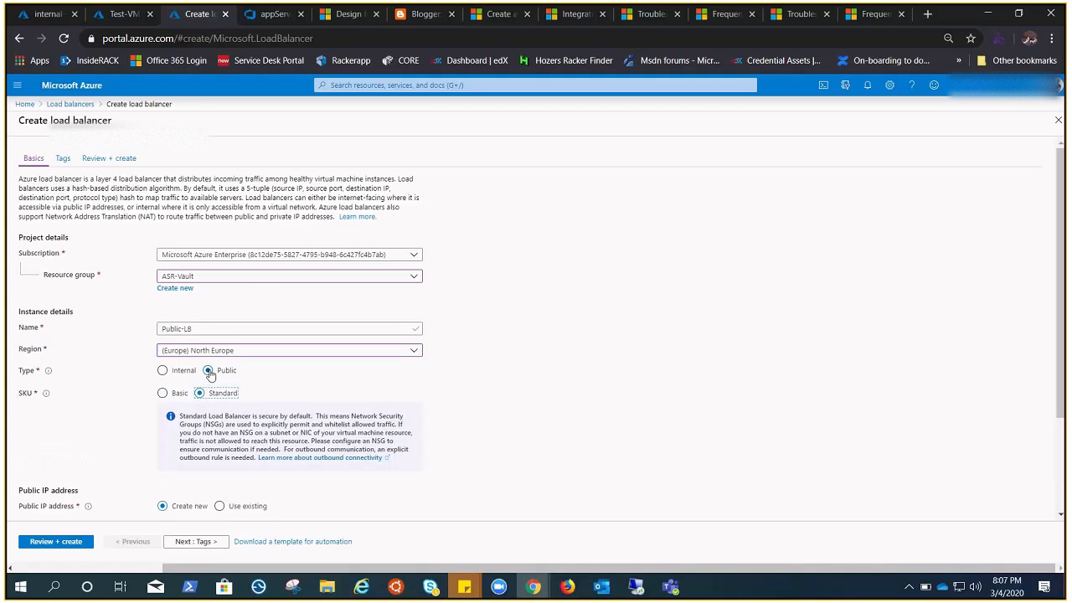
Step: Assign the existing public IP address Public-STD-PIP to the load balancer, then validate and create it
{"action": "scroll", "coordinate": [454, 399], "scroll_direction": "down", "scroll_amount": 1}
{"action": "scroll", "coordinate": [360, 443], "scroll_direction": "down", "scroll_amount": 1}
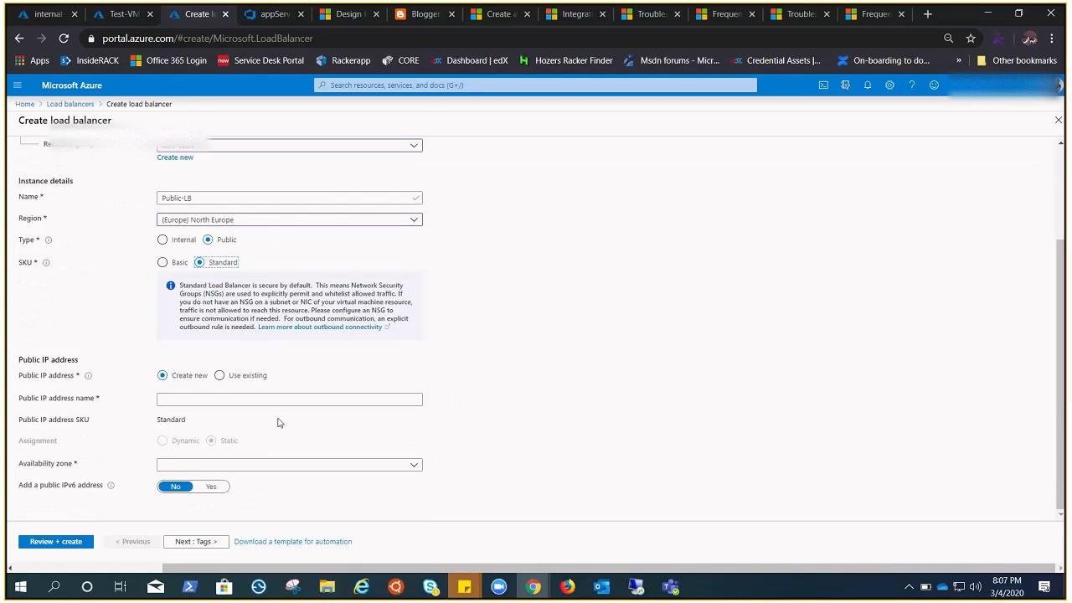
{"action": "left_click", "coordinate": [220, 375]}
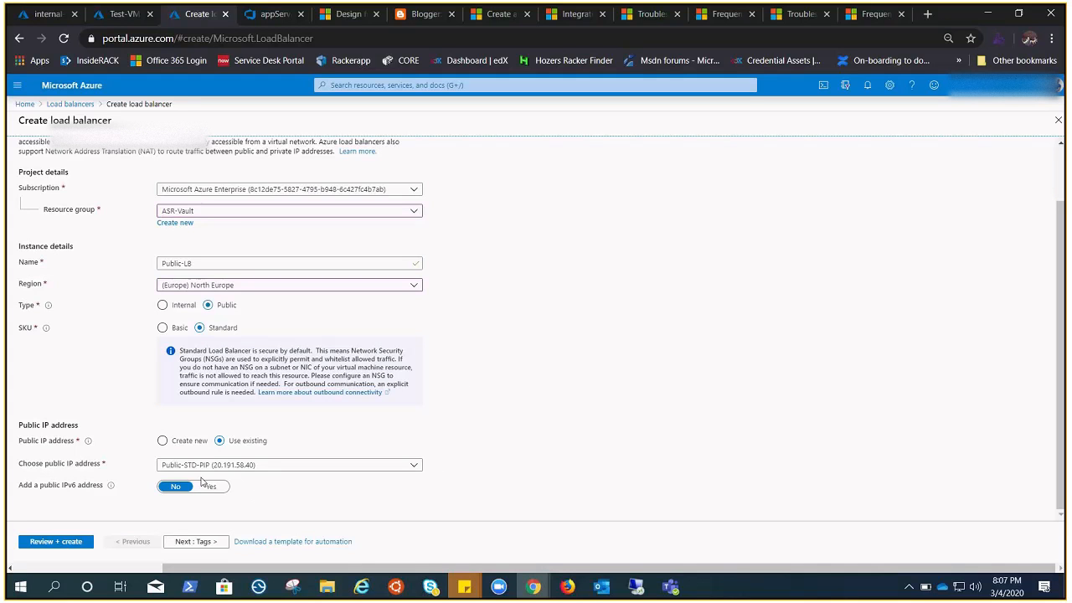
{"action": "left_click", "coordinate": [72, 541]}
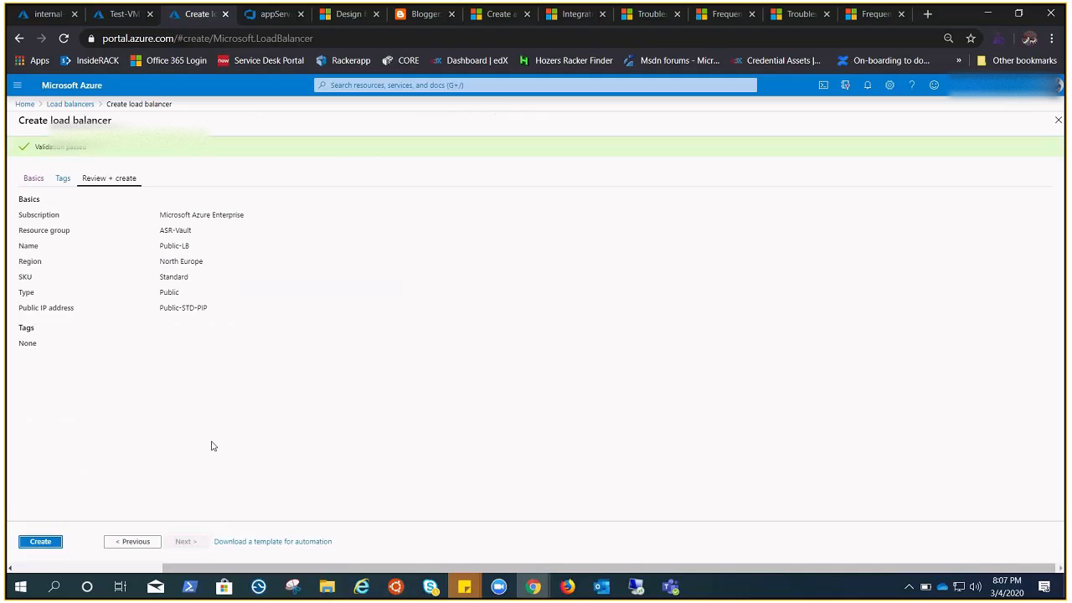
{"action": "left_click", "coordinate": [48, 538]}
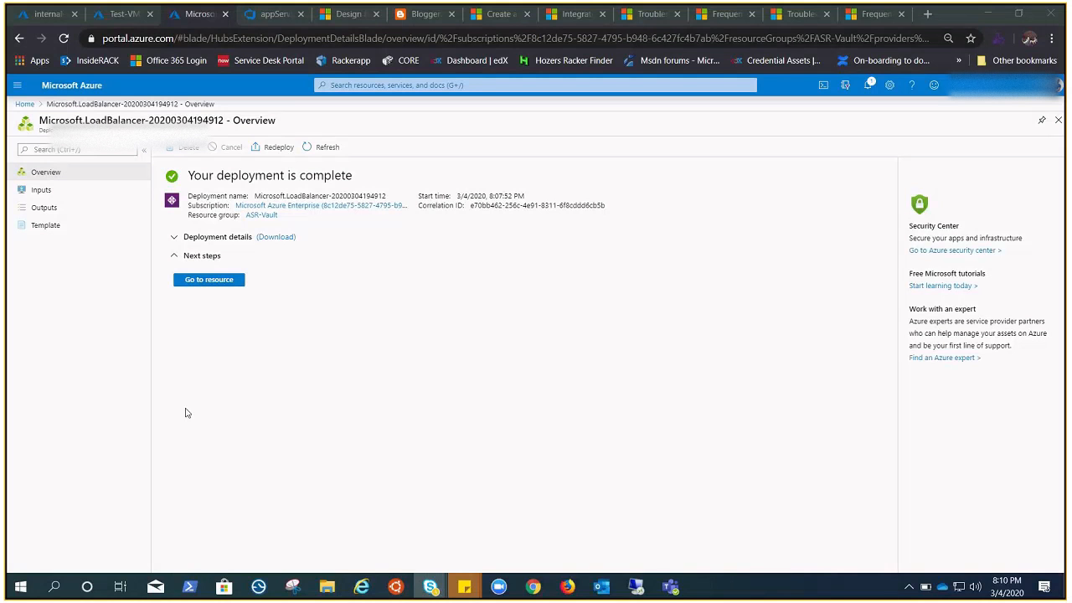
Step: Open the deployed Public-LB resource and view its frontend IP configuration
{"action": "left_click", "coordinate": [215, 290]}
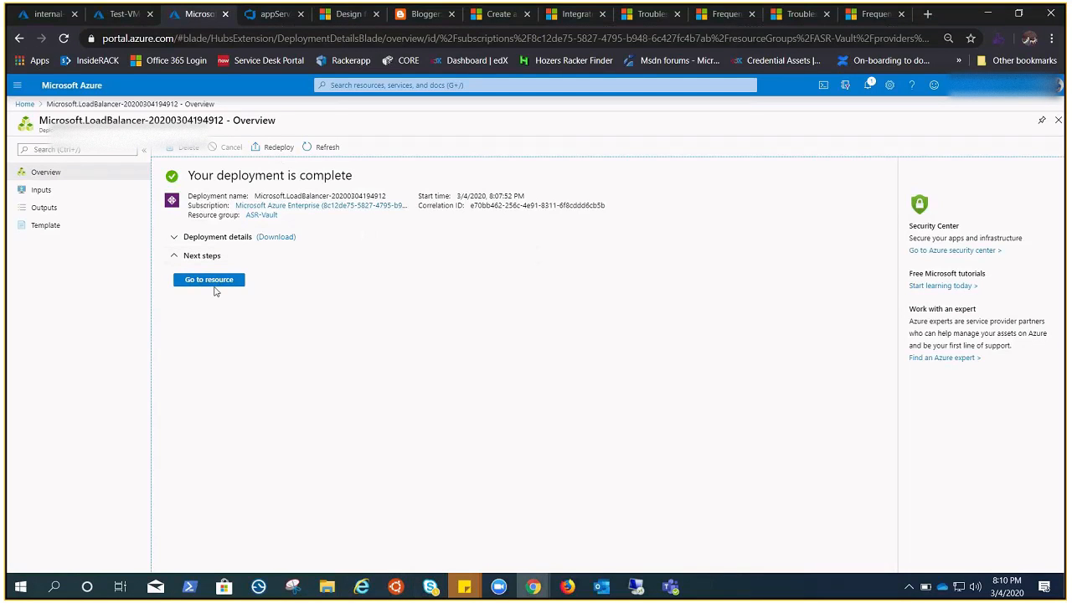
{"action": "left_click", "coordinate": [214, 285]}
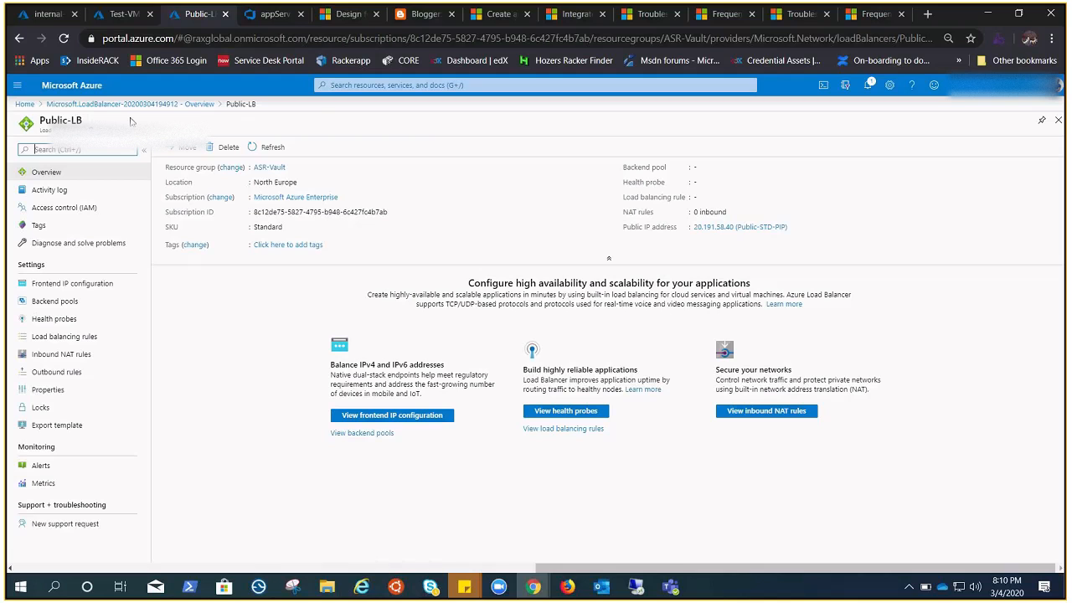
{"action": "left_click", "coordinate": [100, 288]}
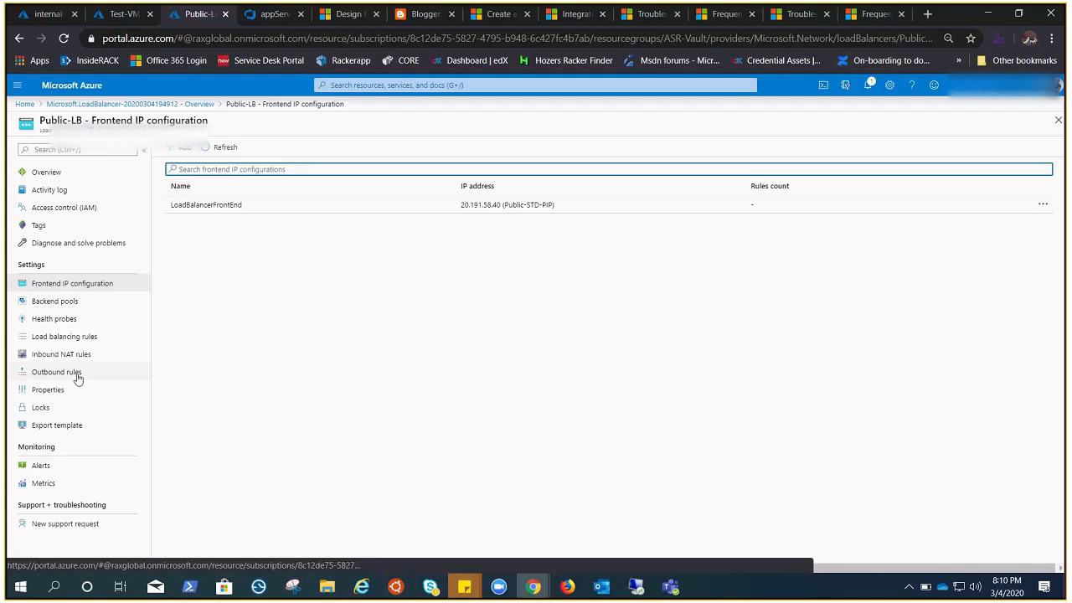
Step: Add a backend pool named rpool to Public-LB on ASR-Vault-vnet, containing one virtual machine and its IP address
{"action": "left_click", "coordinate": [50, 302]}
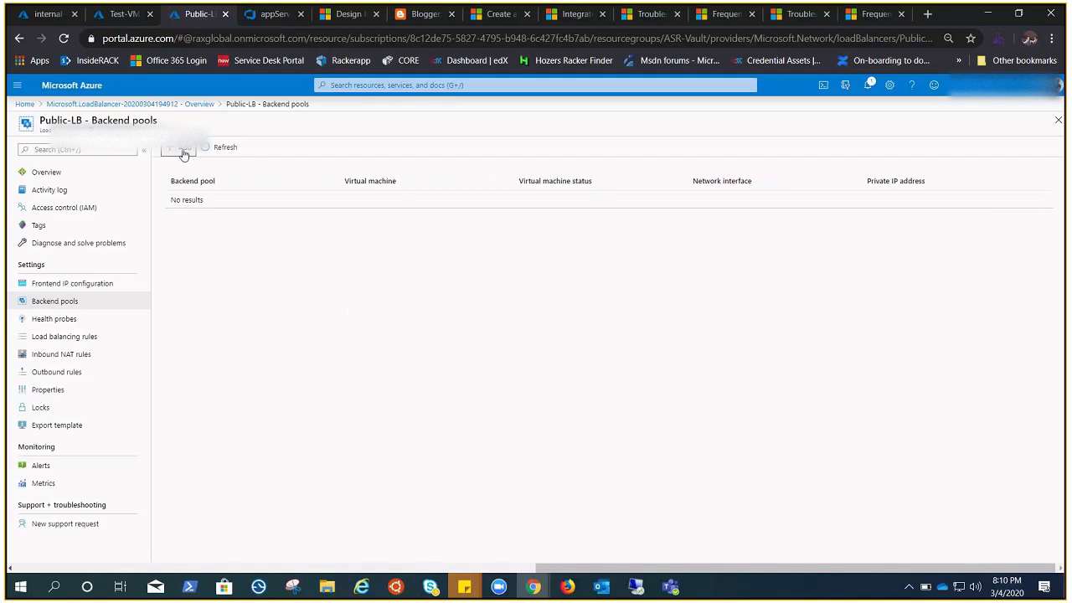
{"action": "left_click", "coordinate": [183, 147]}
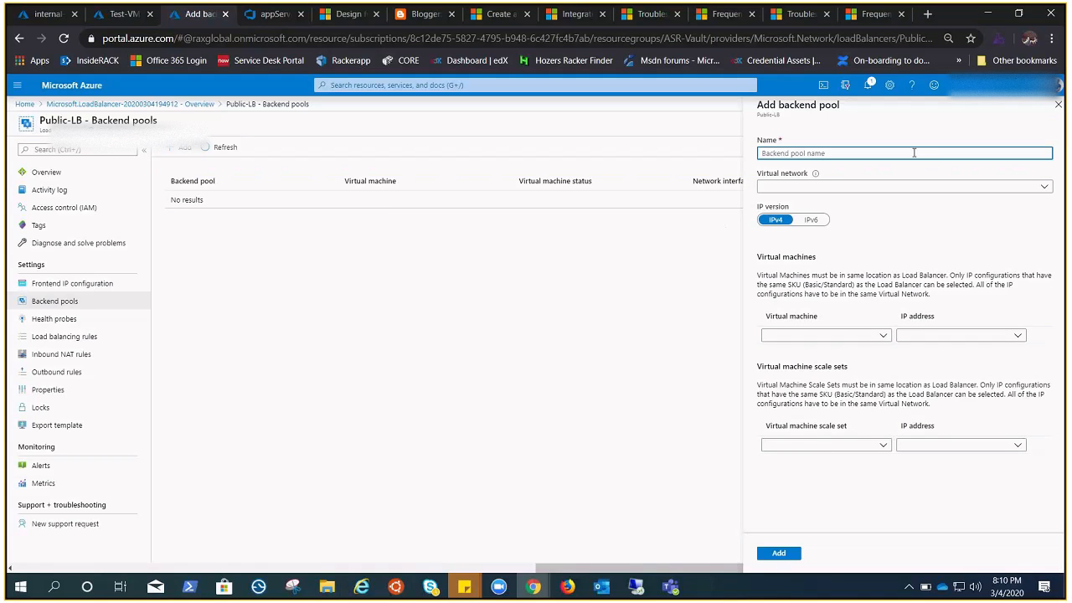
{"action": "type", "text": "rpool"}
{"action": "left_click", "coordinate": [886, 187]}
{"action": "left_click", "coordinate": [796, 223]}
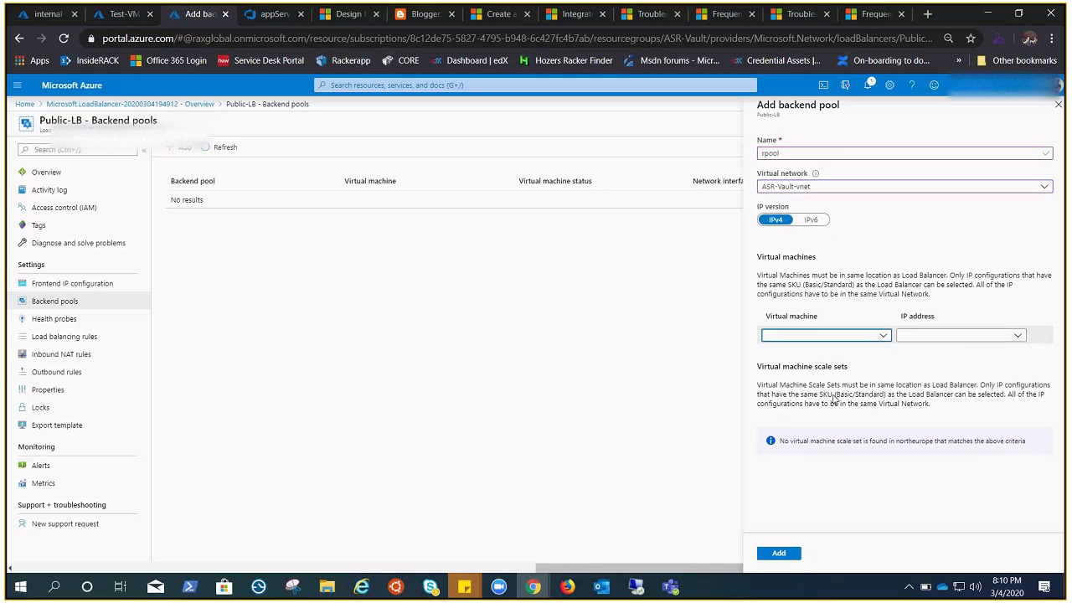
{"action": "left_click", "coordinate": [882, 335]}
{"action": "left_click", "coordinate": [871, 350]}
{"action": "left_click", "coordinate": [959, 335]}
{"action": "left_click", "coordinate": [945, 351]}
{"action": "left_click", "coordinate": [779, 554]}
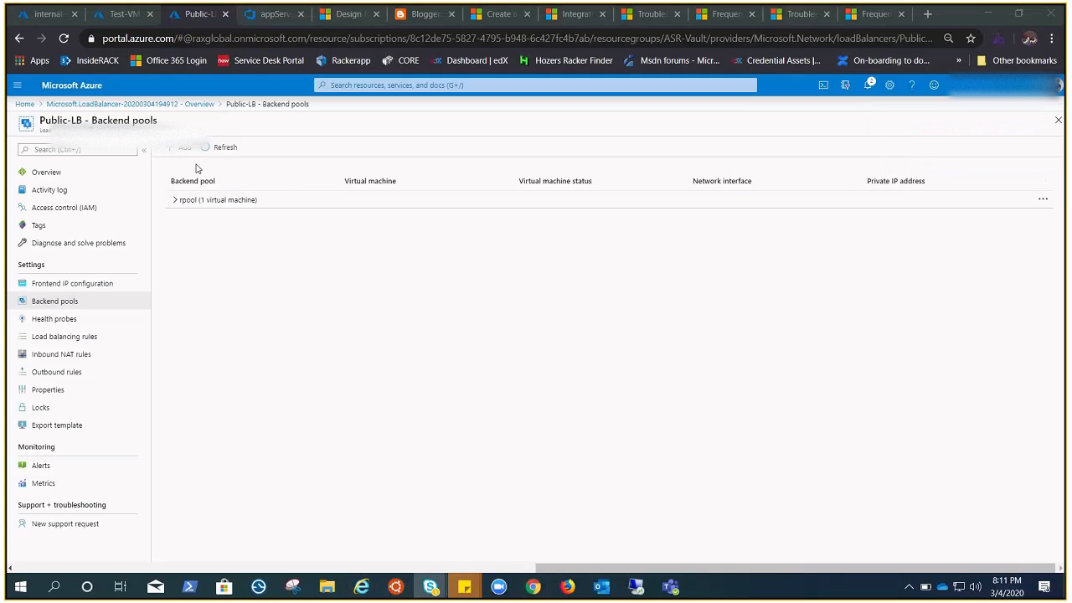
Step: Add a health probe named prob to Public-LB using TCP on port 80
{"action": "left_click", "coordinate": [52, 320]}
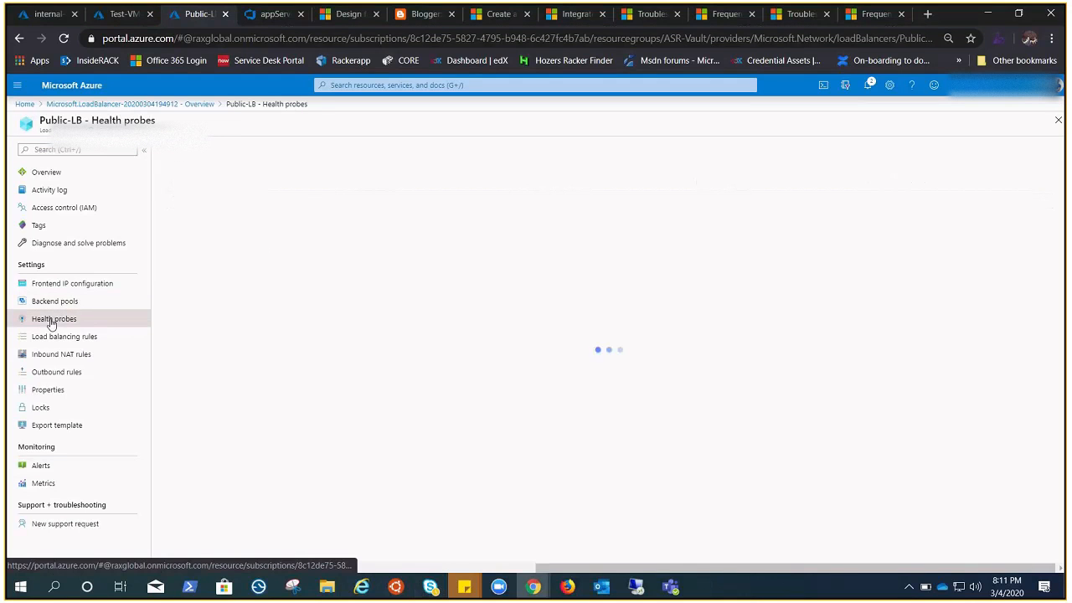
{"action": "left_click", "coordinate": [177, 151]}
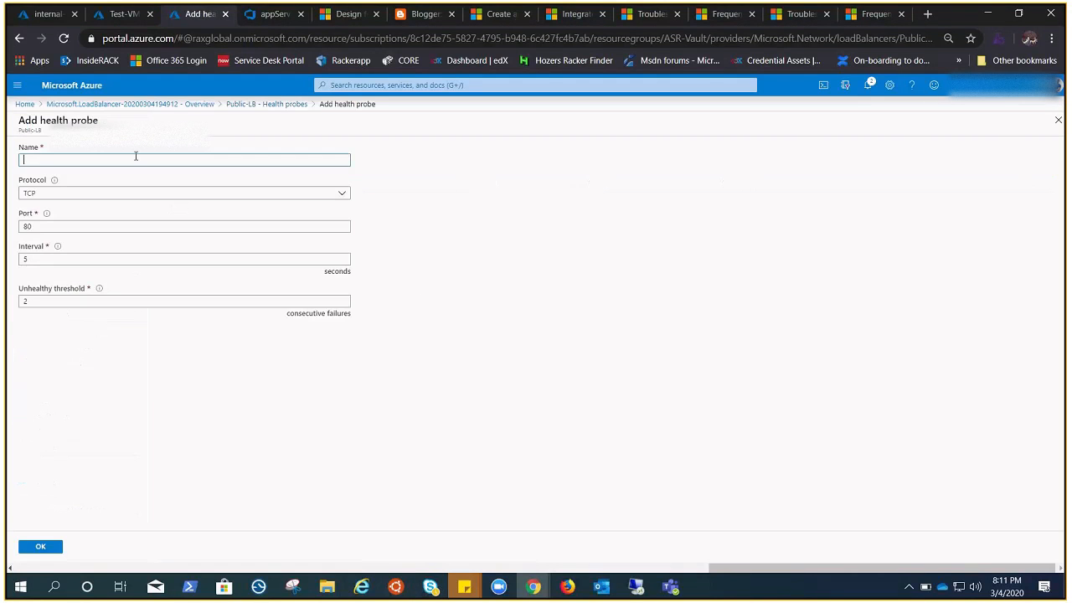
{"action": "type", "text": "prob"}
{"action": "left_click", "coordinate": [71, 547]}
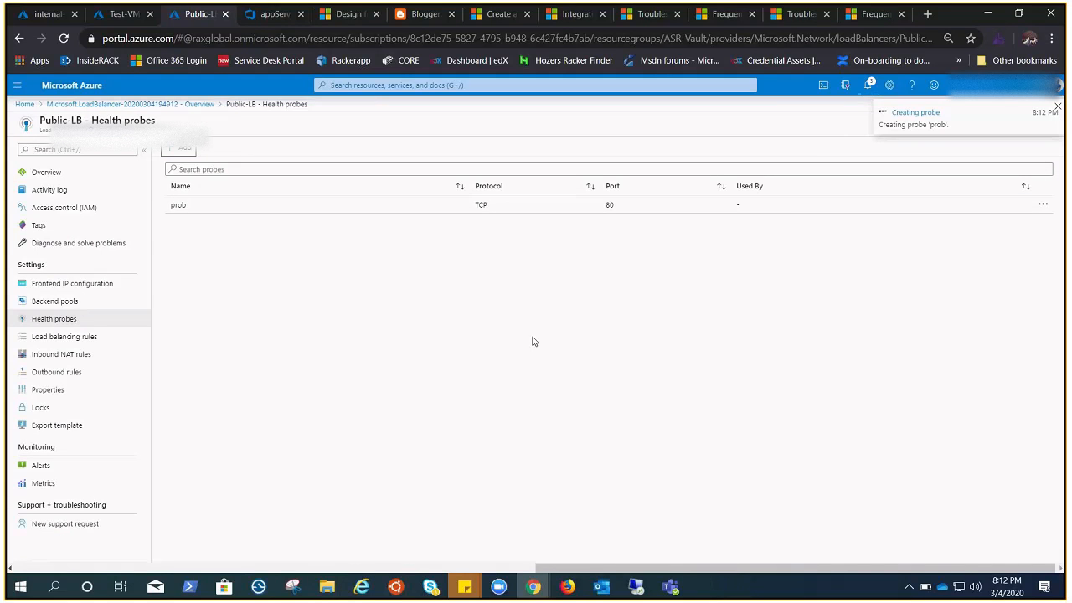
Step: Review the settings offered for a new load balancing rule on Public-LB, including implicit outbound rules, and close the form without saving
{"action": "left_click", "coordinate": [52, 337]}
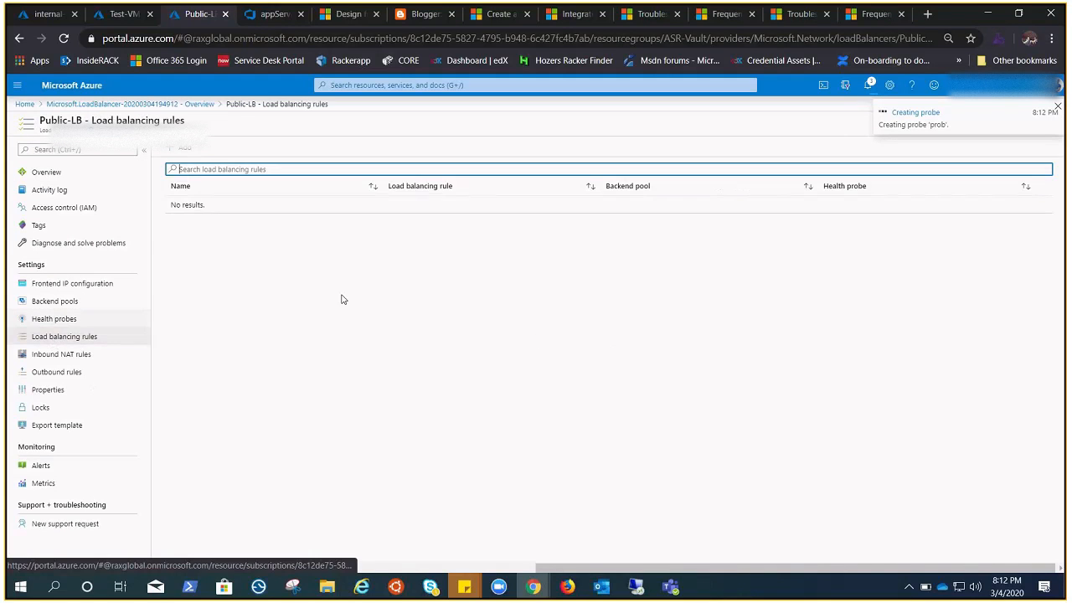
{"action": "left_click", "coordinate": [178, 150]}
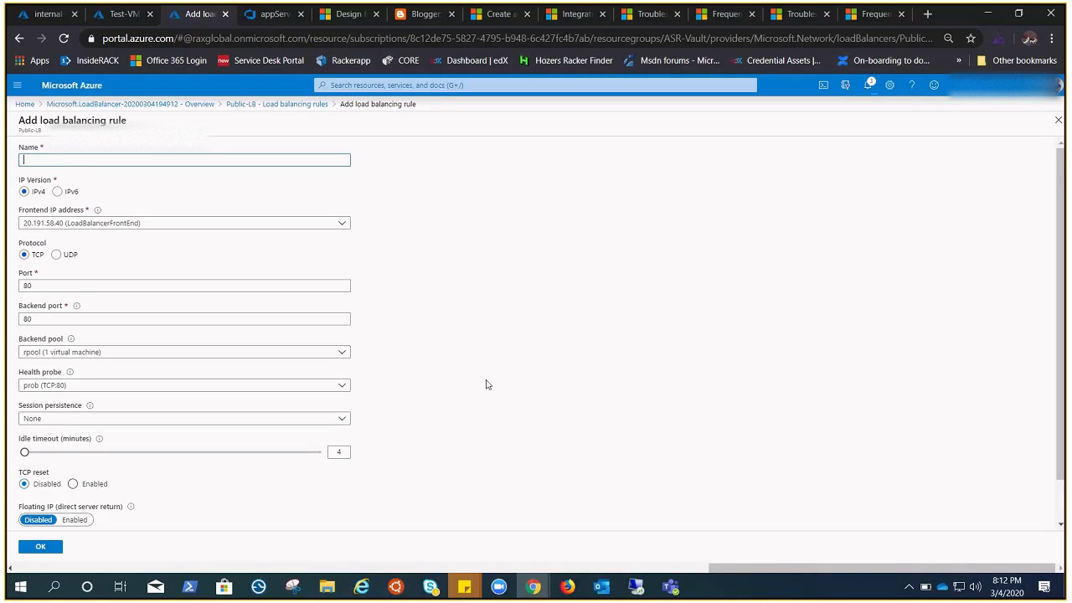
{"action": "scroll", "coordinate": [486, 385], "scroll_direction": "down", "scroll_amount": 2}
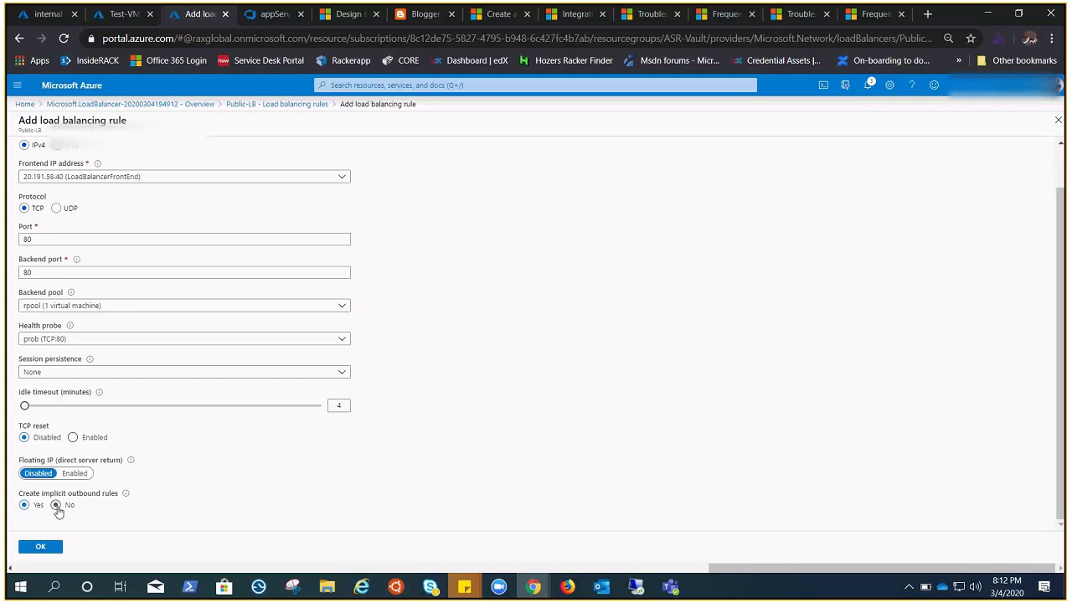
{"action": "left_click", "coordinate": [1056, 122]}
Step: Define a Public-LB outbound rule named outbound using frontend LoadBalancerFrontEnd, a 15-minute idle timeout and backend pool rpool
{"action": "left_click", "coordinate": [60, 371]}
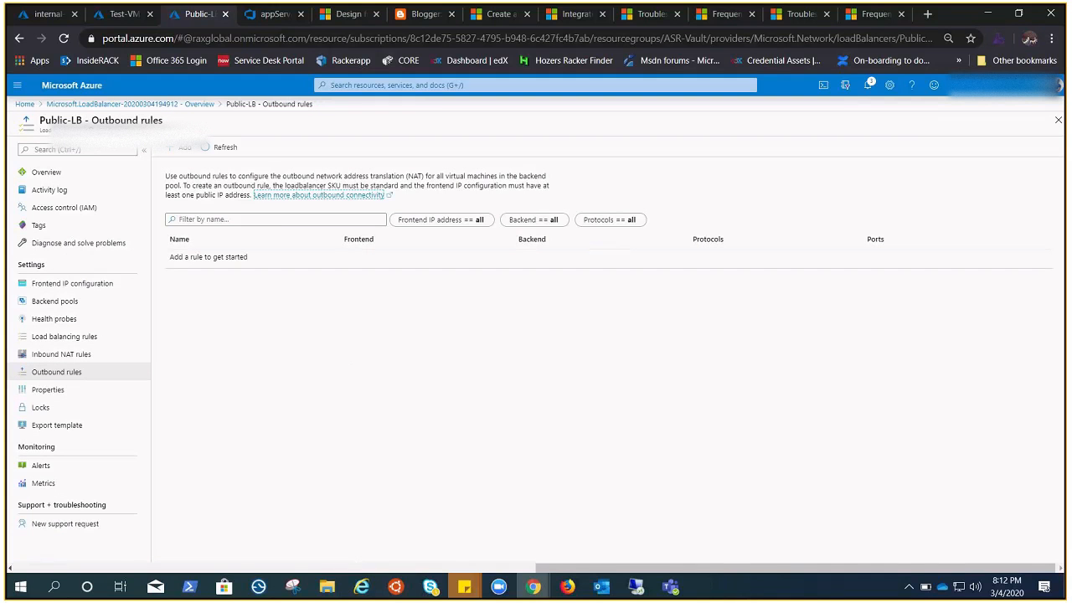
{"action": "left_click", "coordinate": [567, 586]}
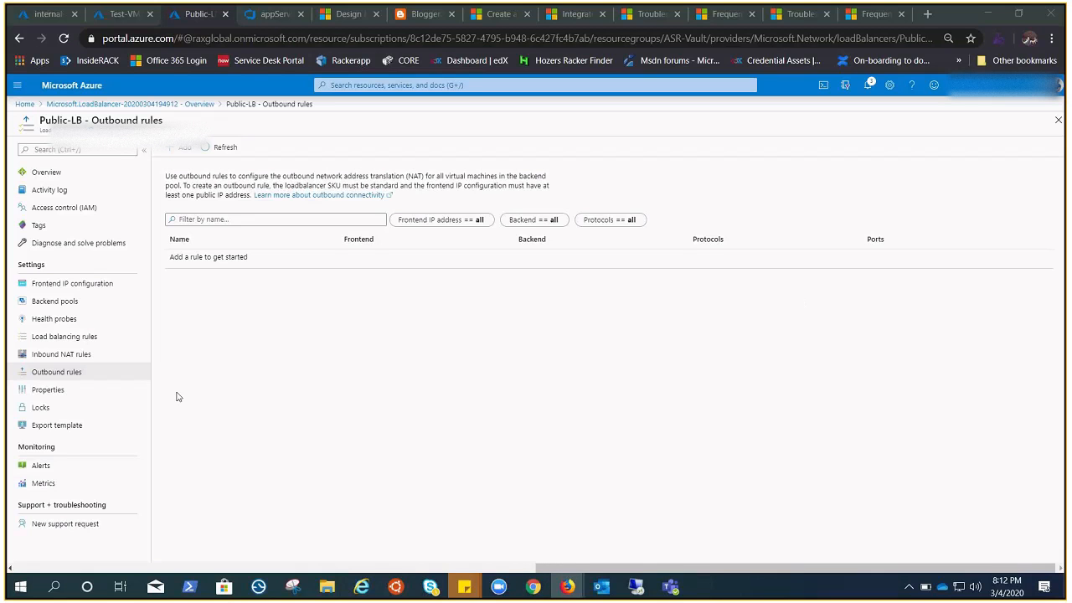
{"action": "left_click", "coordinate": [183, 148]}
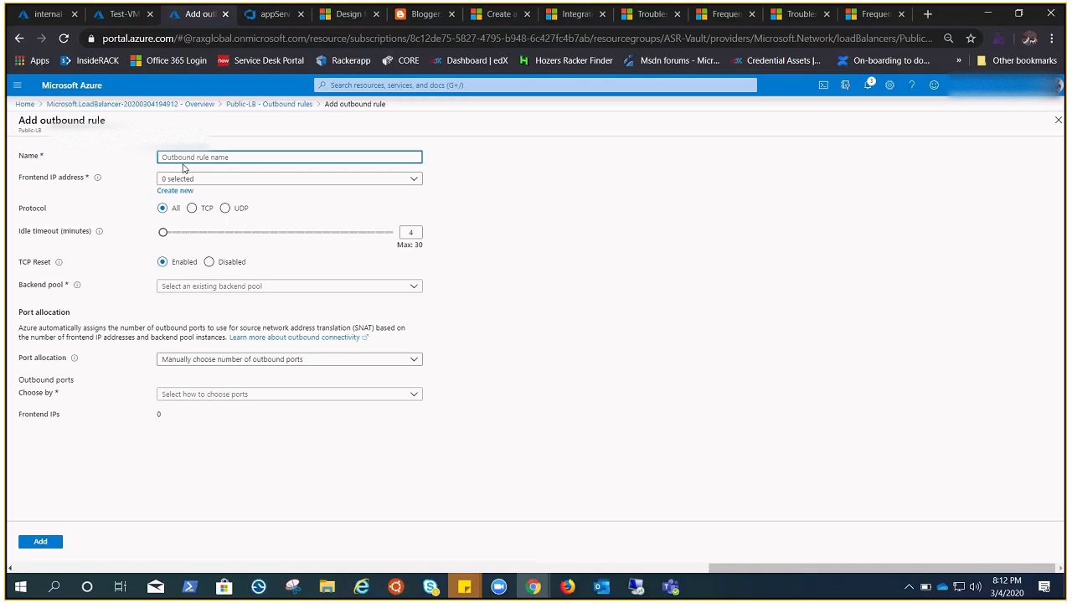
{"action": "type", "text": "outbound"}
{"action": "left_click", "coordinate": [246, 179]}
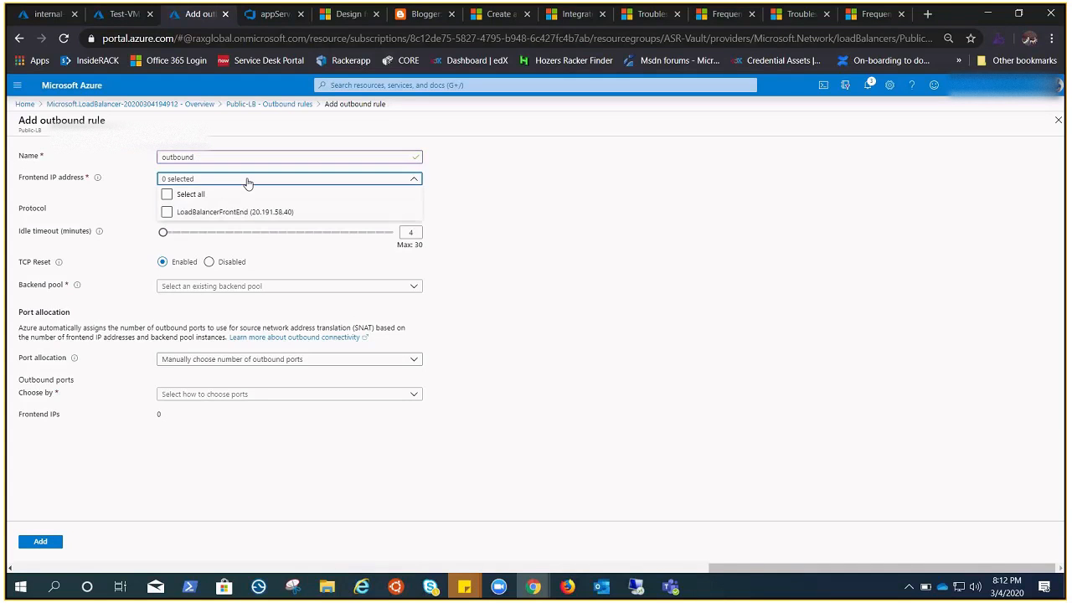
{"action": "left_click", "coordinate": [228, 212]}
{"action": "left_click", "coordinate": [598, 249]}
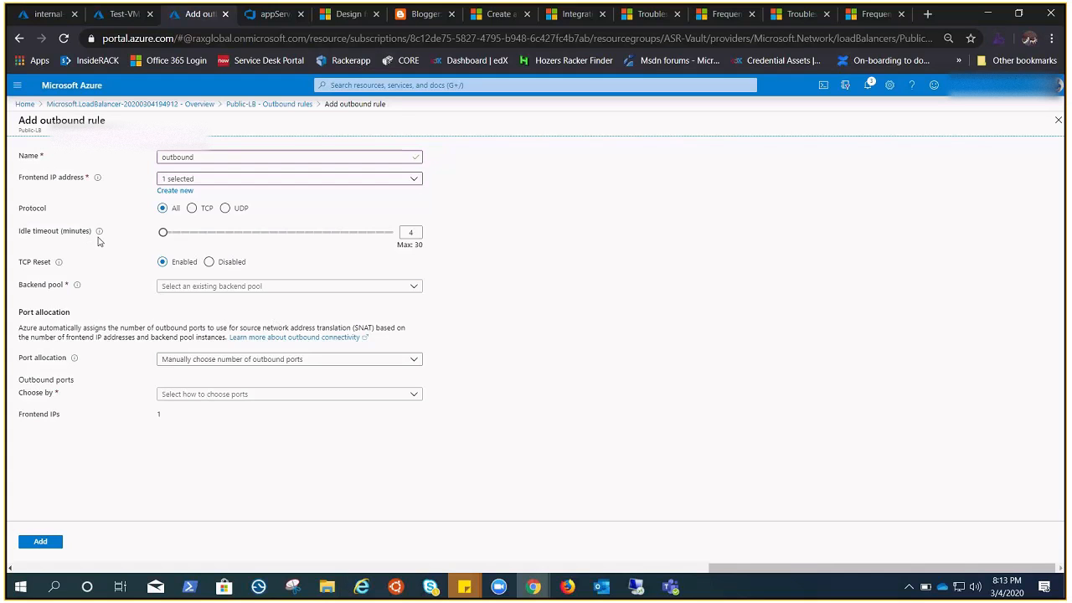
{"action": "left_click_drag", "start_coordinate": [163, 232], "coordinate": [261, 238]}
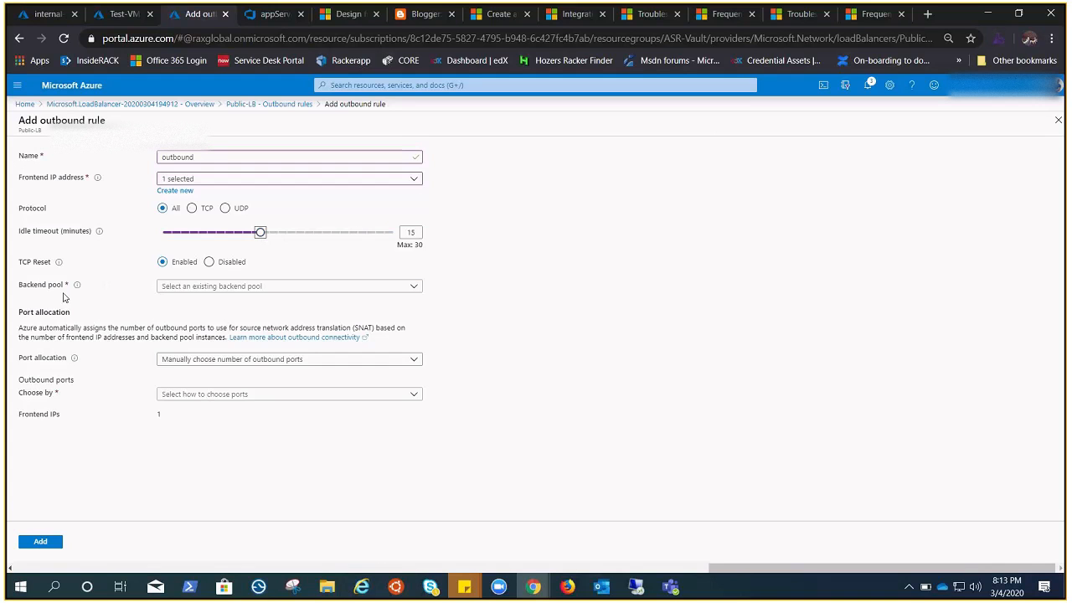
{"action": "left_click", "coordinate": [214, 287]}
{"action": "left_click", "coordinate": [201, 305]}
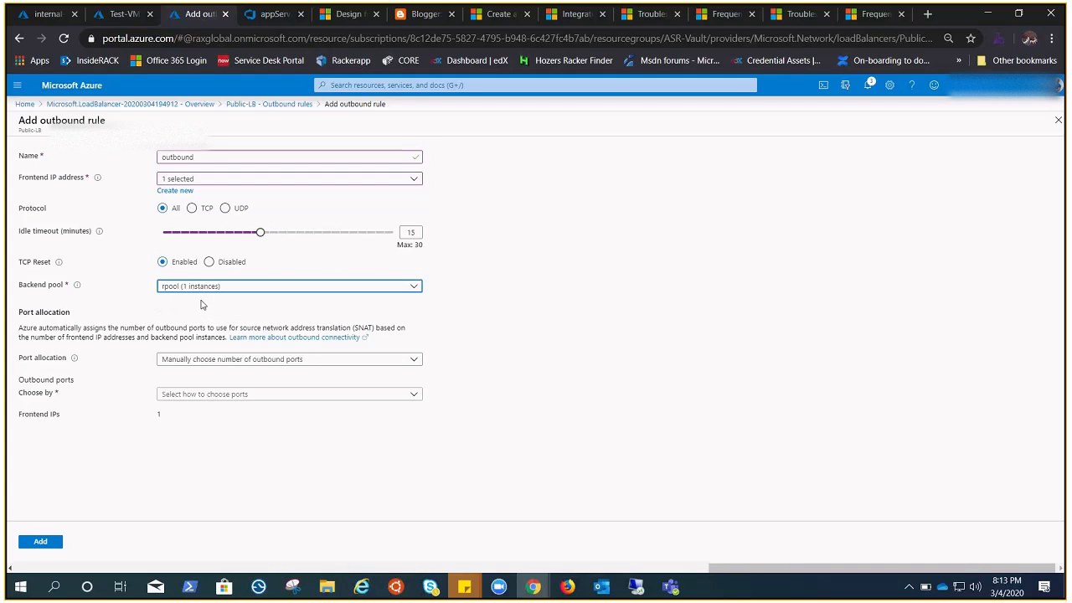
Step: Keep manual port allocation with 10000 ports per instance, add the outbound rule and refresh the outbound rules list
{"action": "left_click", "coordinate": [411, 360]}
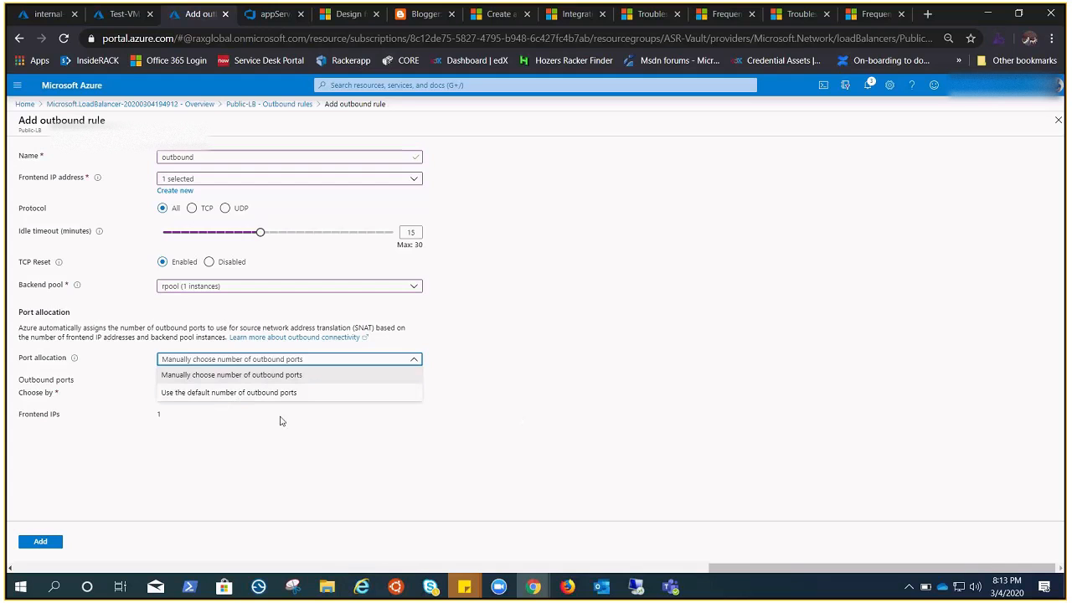
{"action": "left_click", "coordinate": [563, 380]}
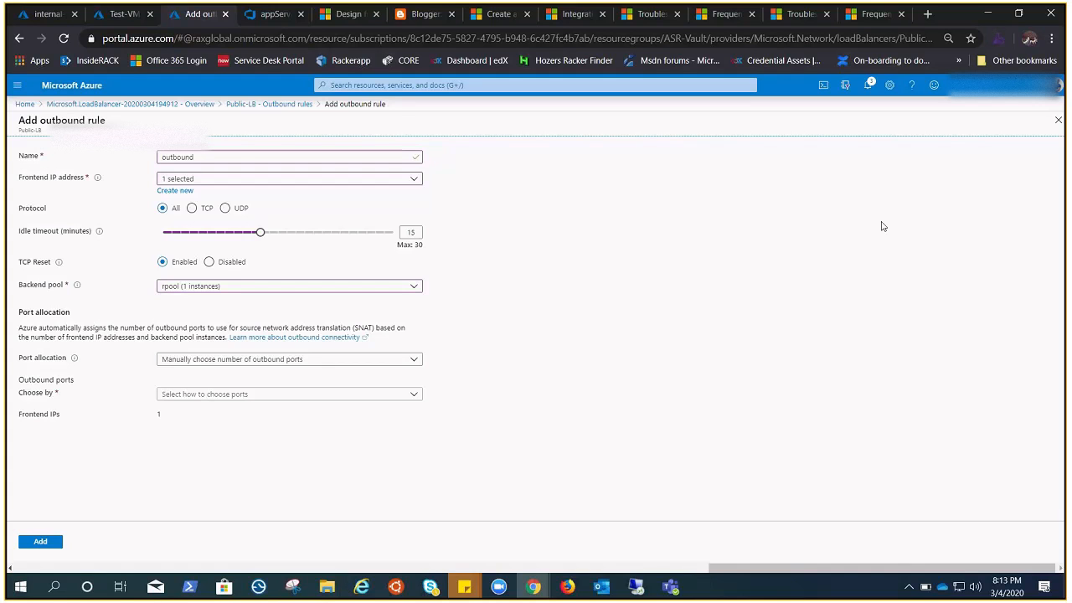
{"action": "left_click", "coordinate": [240, 397]}
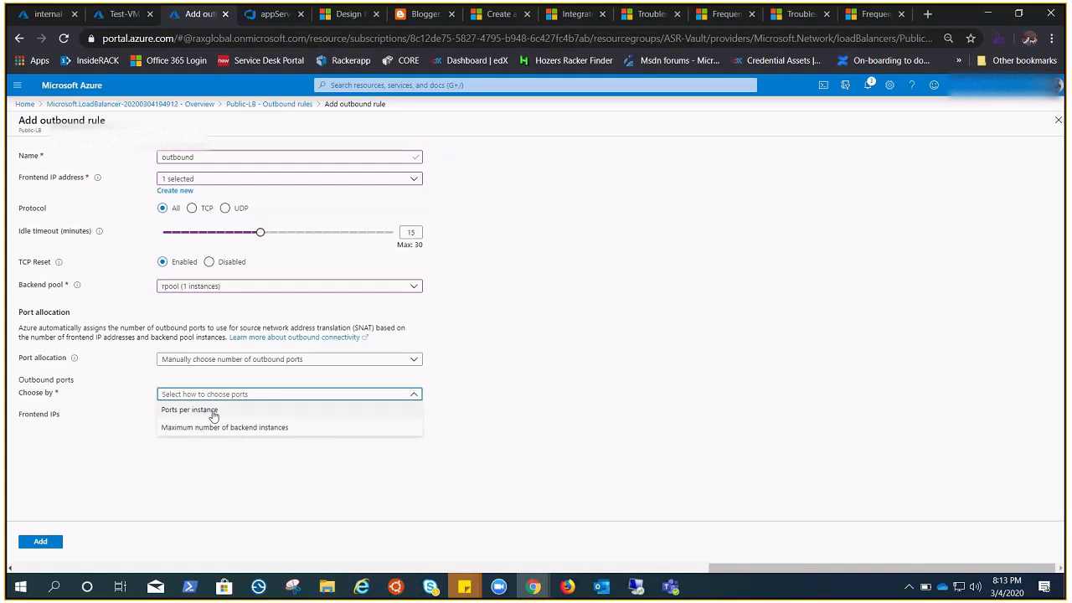
{"action": "left_click", "coordinate": [214, 412]}
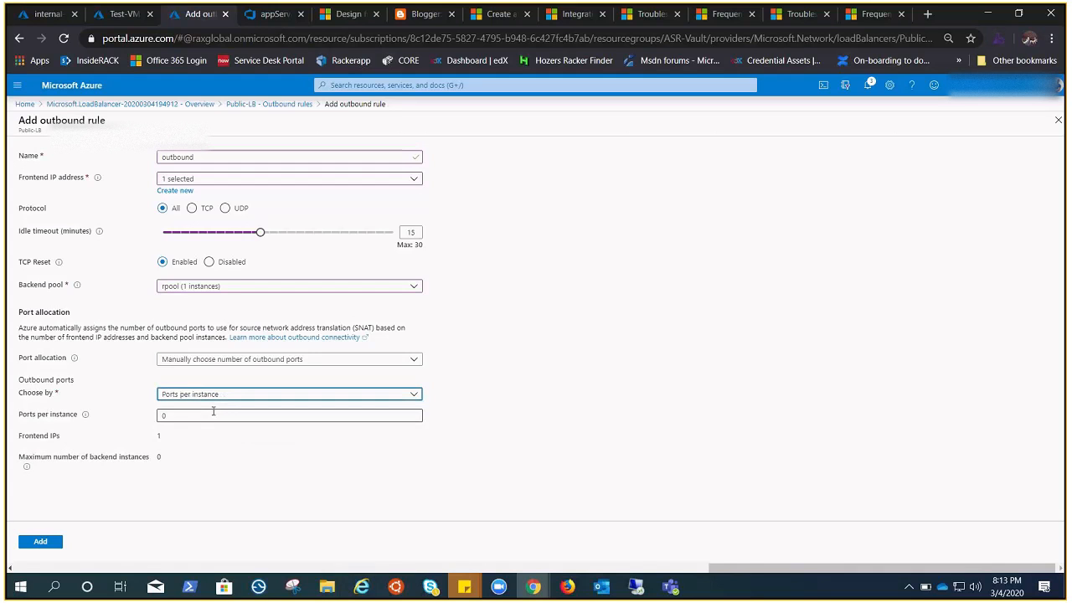
{"action": "key", "text": "Tab"}
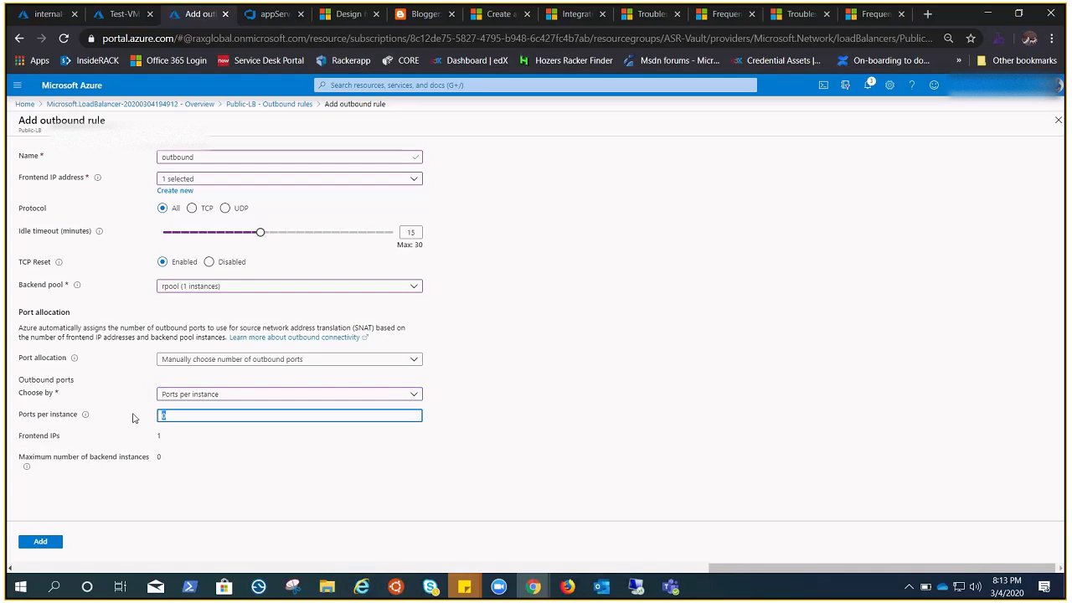
{"action": "key", "text": "BackSpace"}
{"action": "type", "text": "10000"}
{"action": "left_click", "coordinate": [376, 454]}
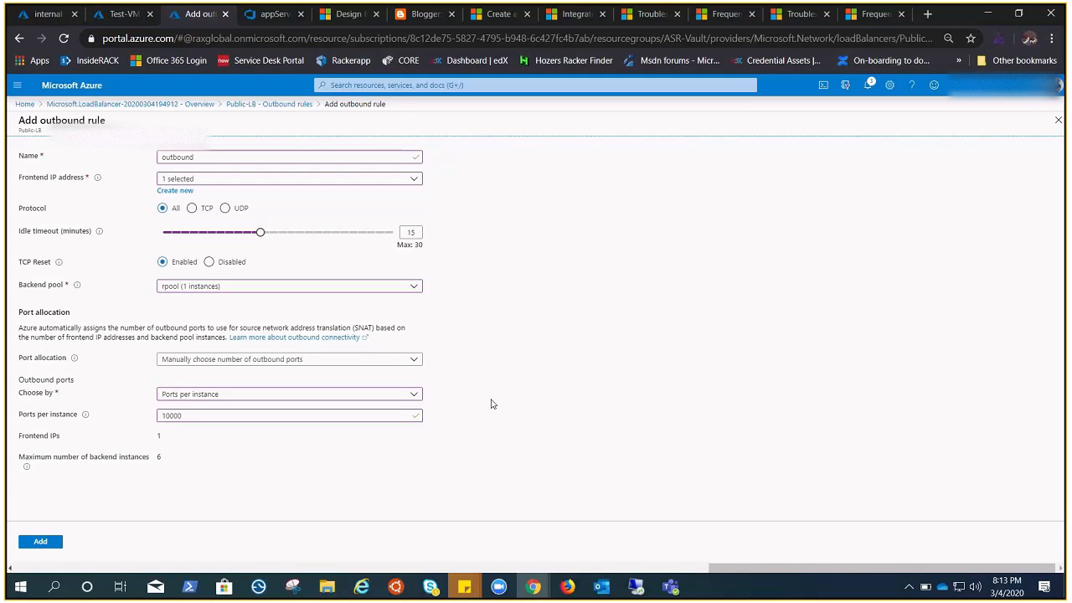
{"action": "left_click", "coordinate": [41, 542]}
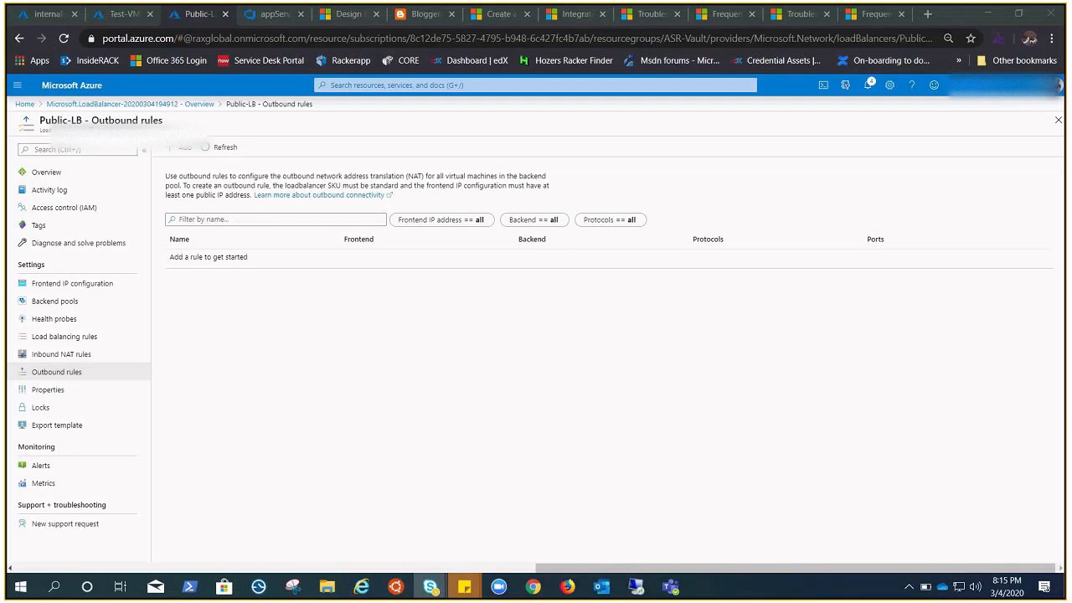
{"action": "left_click", "coordinate": [224, 148]}
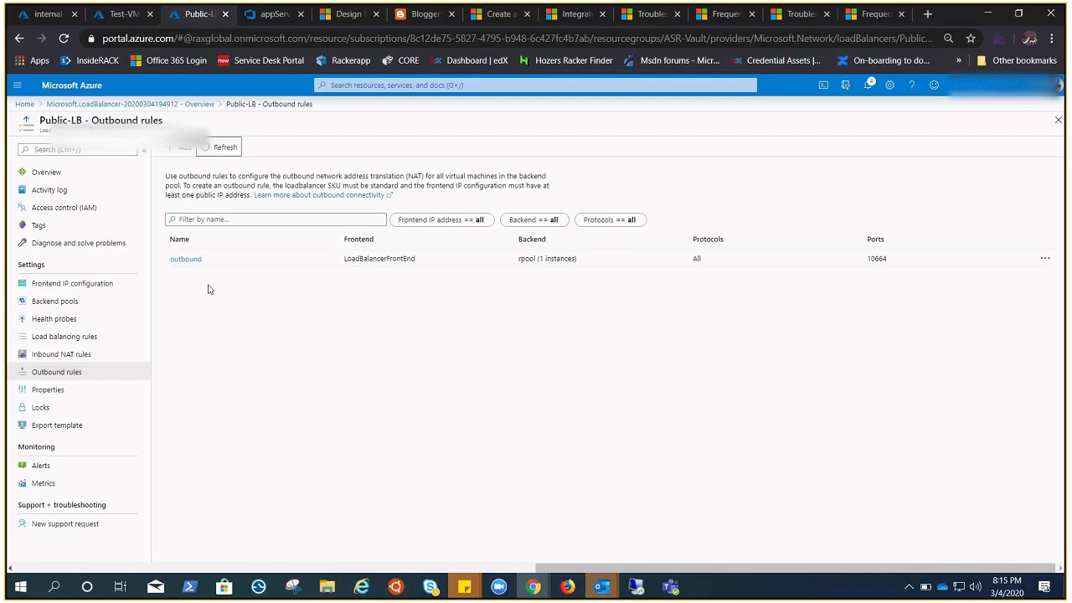
Step: In the 172.16.0.8 remote desktop session, test internet access by reloading the Google search and opening the suggested Blogspot blog
{"action": "left_click", "coordinate": [76, 303]}
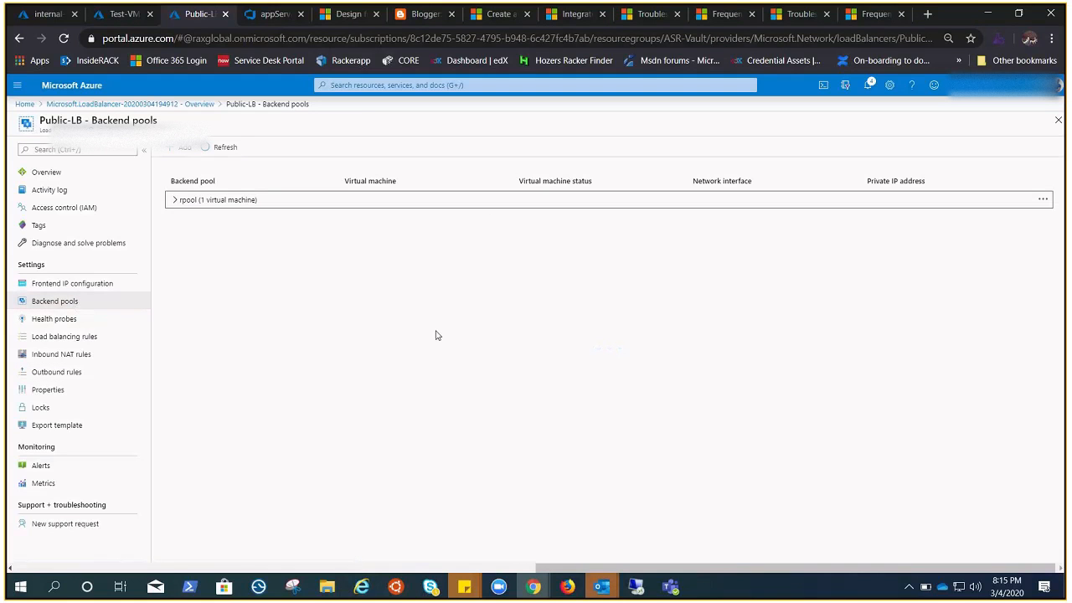
{"action": "left_click", "coordinate": [637, 586]}
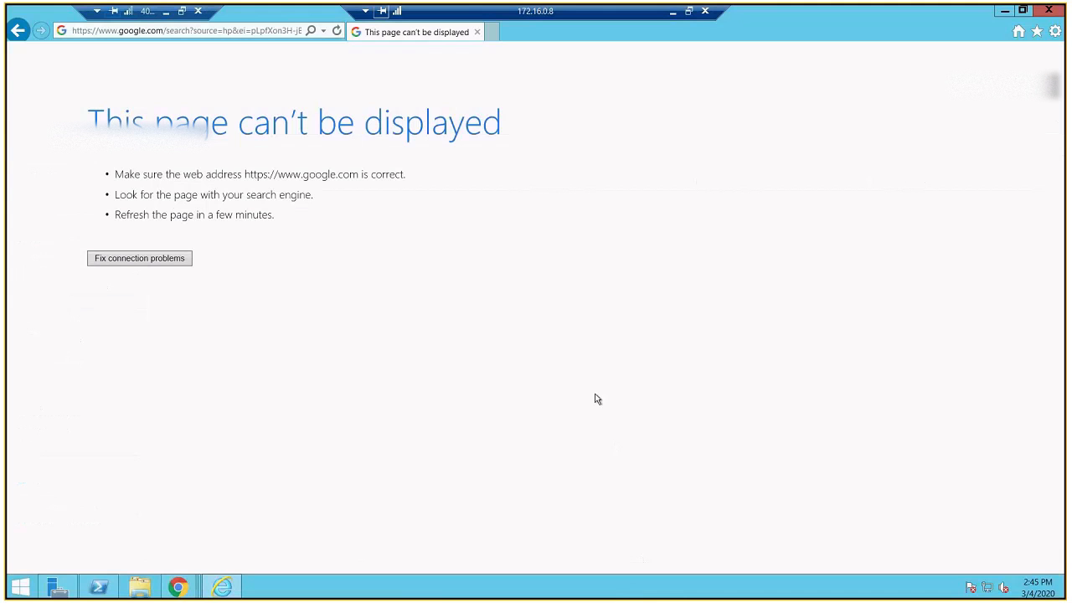
{"action": "left_click", "coordinate": [337, 32]}
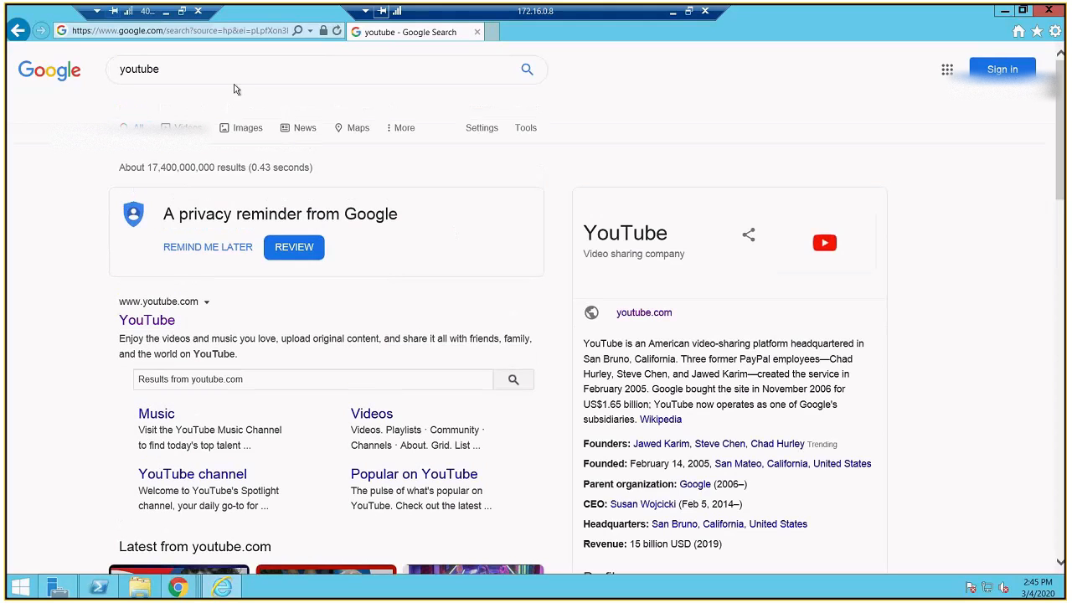
{"action": "left_click", "coordinate": [228, 31]}
{"action": "type", "text": "pachehra.blogspot.com/"}
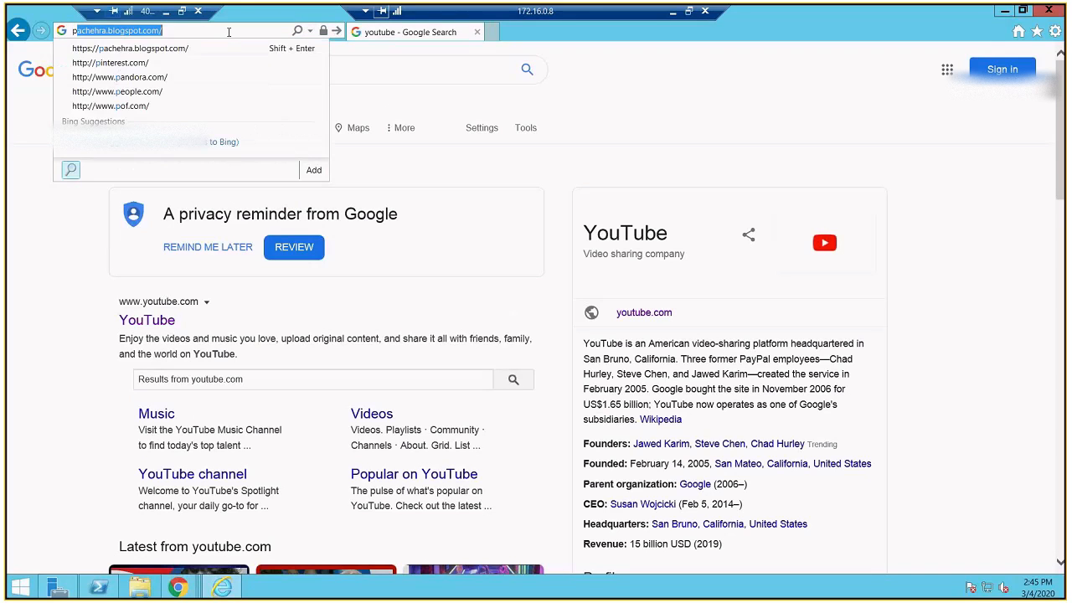
{"action": "key", "text": "Return"}
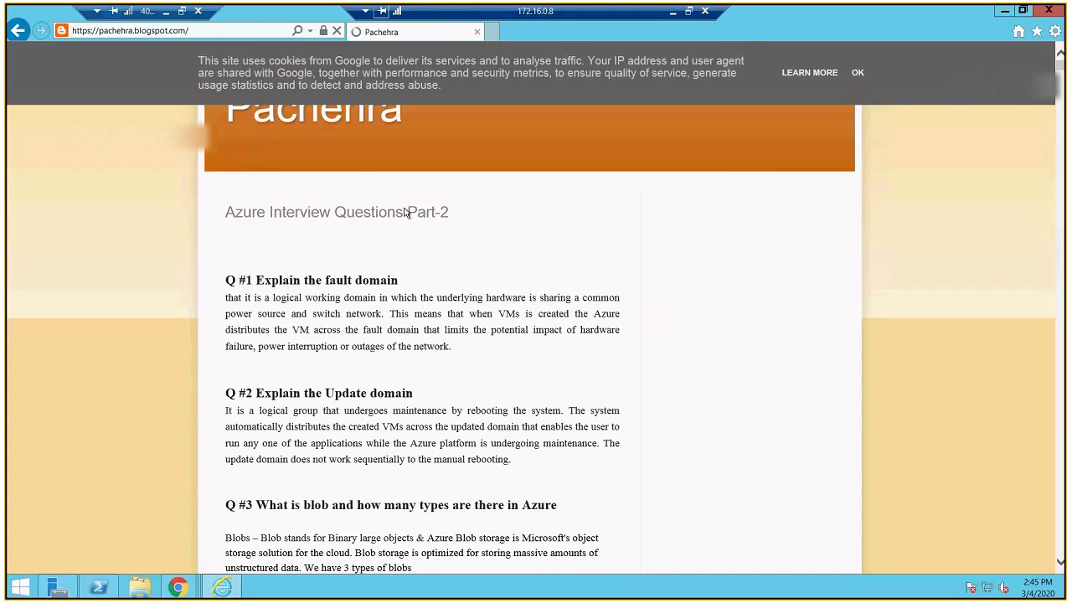
{"action": "left_click", "coordinate": [165, 12]}
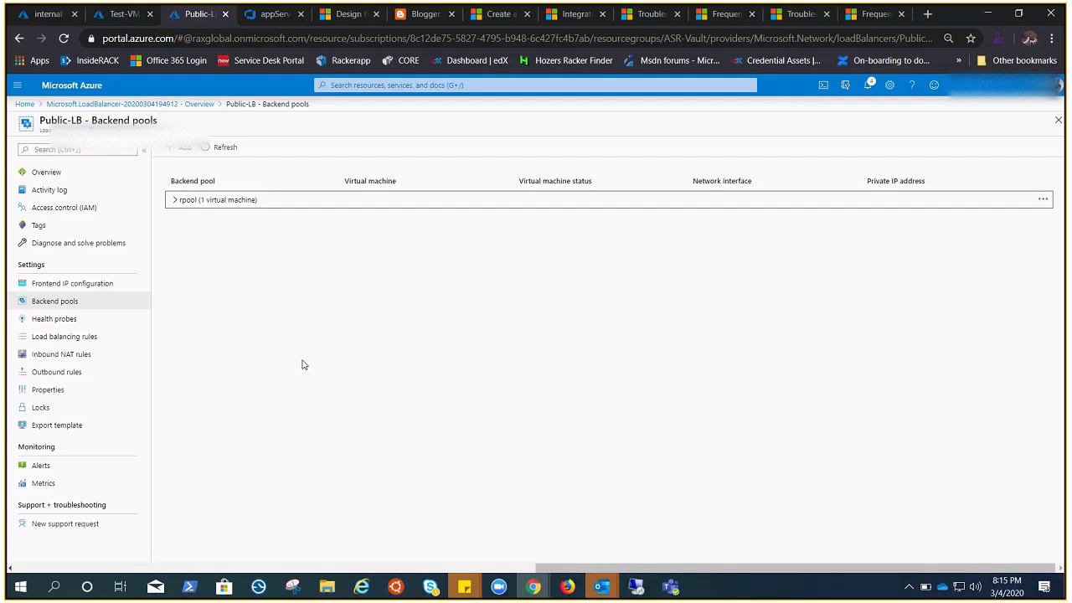
Step: Try to delete the backend pool named backend from the internal-LB load balancer
{"action": "left_click", "coordinate": [40, 15]}
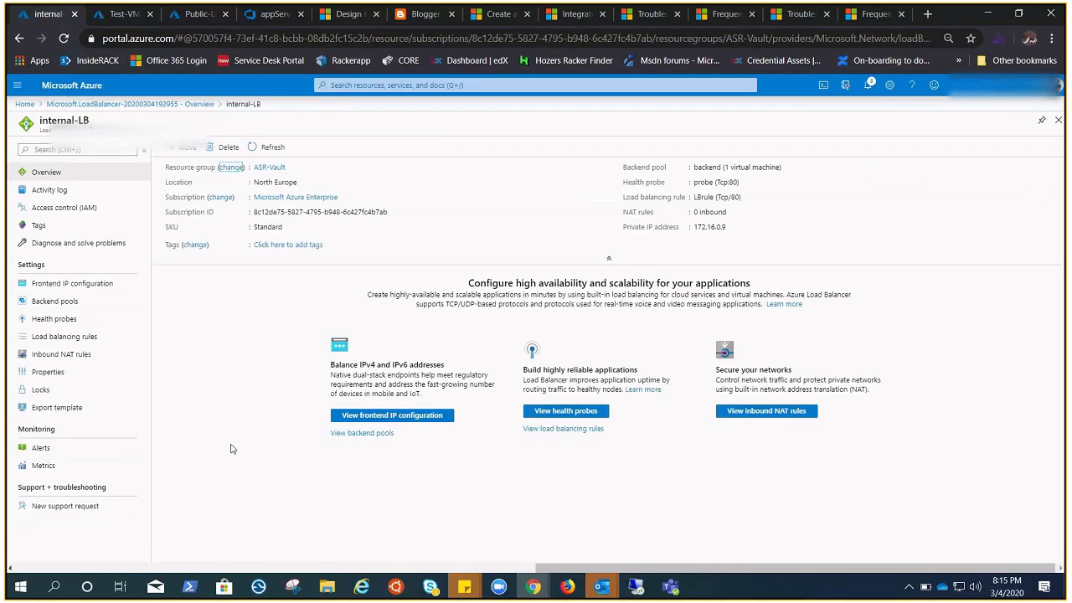
{"action": "left_click", "coordinate": [47, 307]}
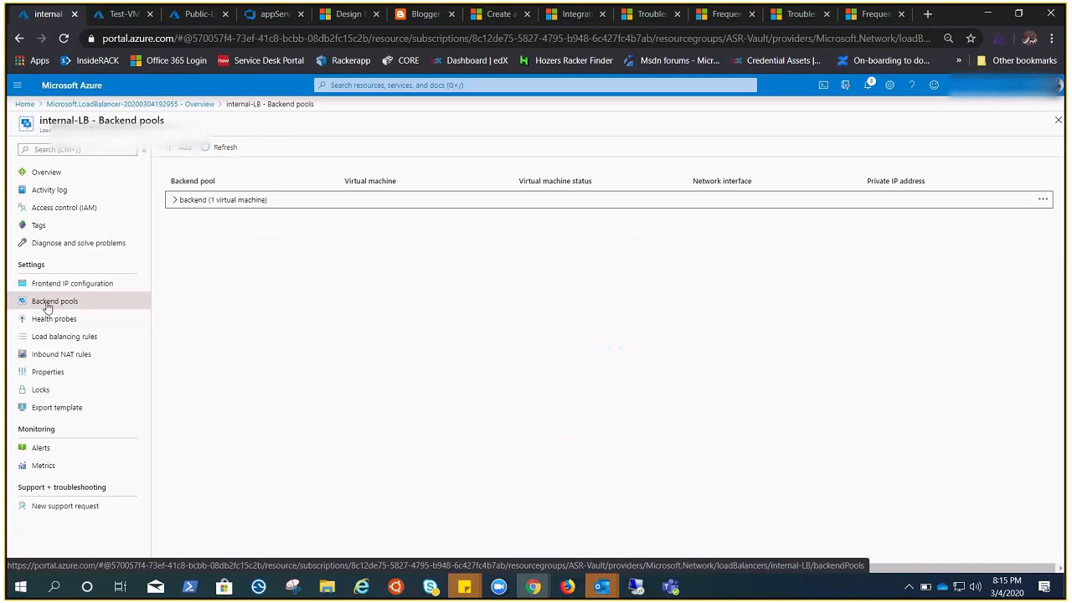
{"action": "left_click", "coordinate": [202, 199]}
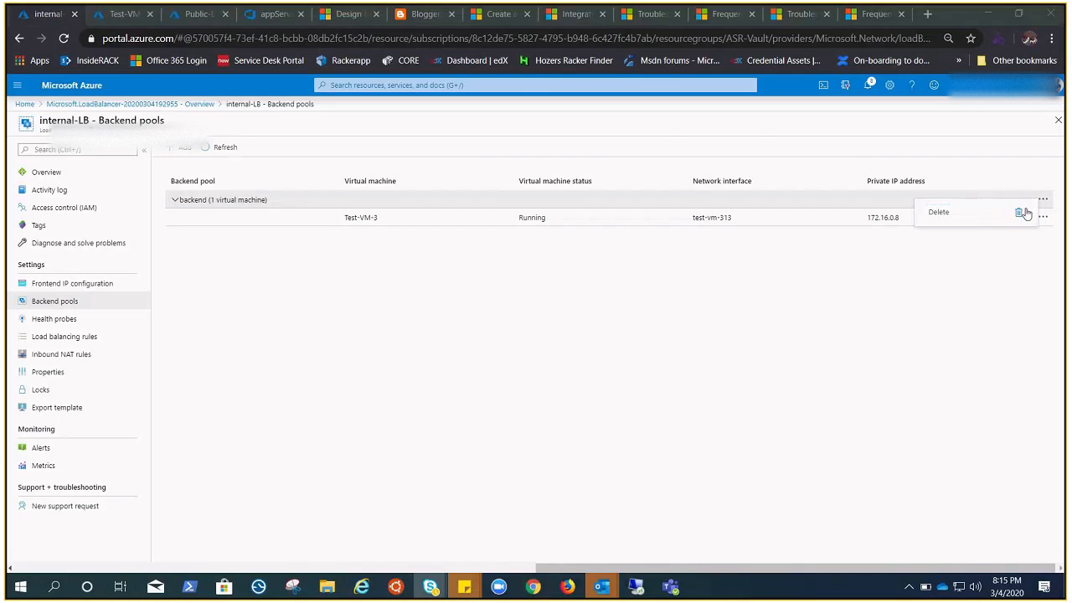
{"action": "left_click", "coordinate": [1021, 214]}
{"action": "left_click", "coordinate": [636, 169]}
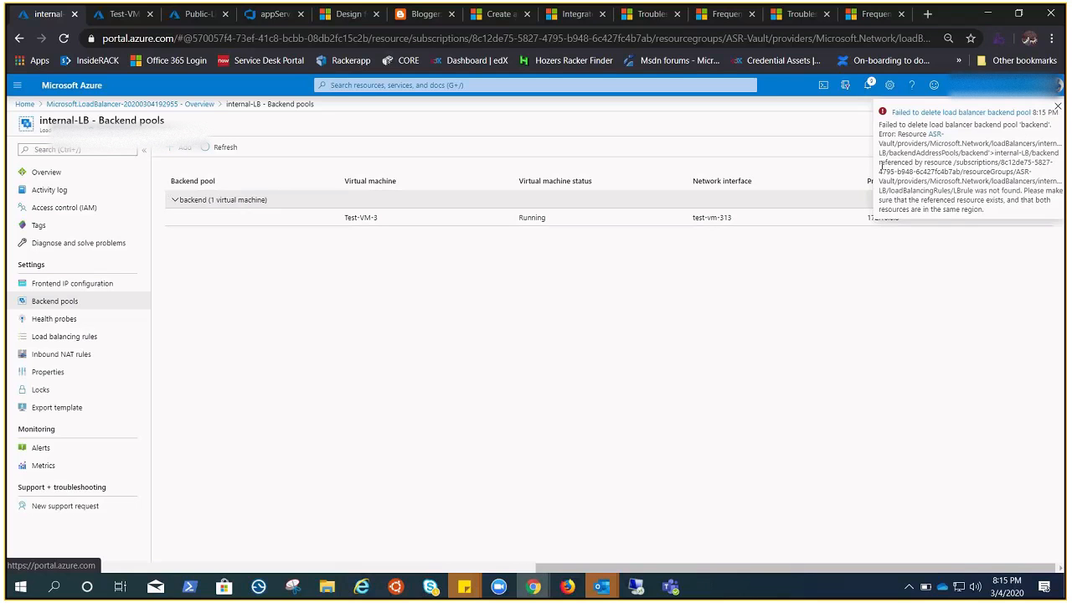
Step: Delete the entire internal-LB load balancer from its overview and confirm the deletion
{"action": "left_click", "coordinate": [79, 173]}
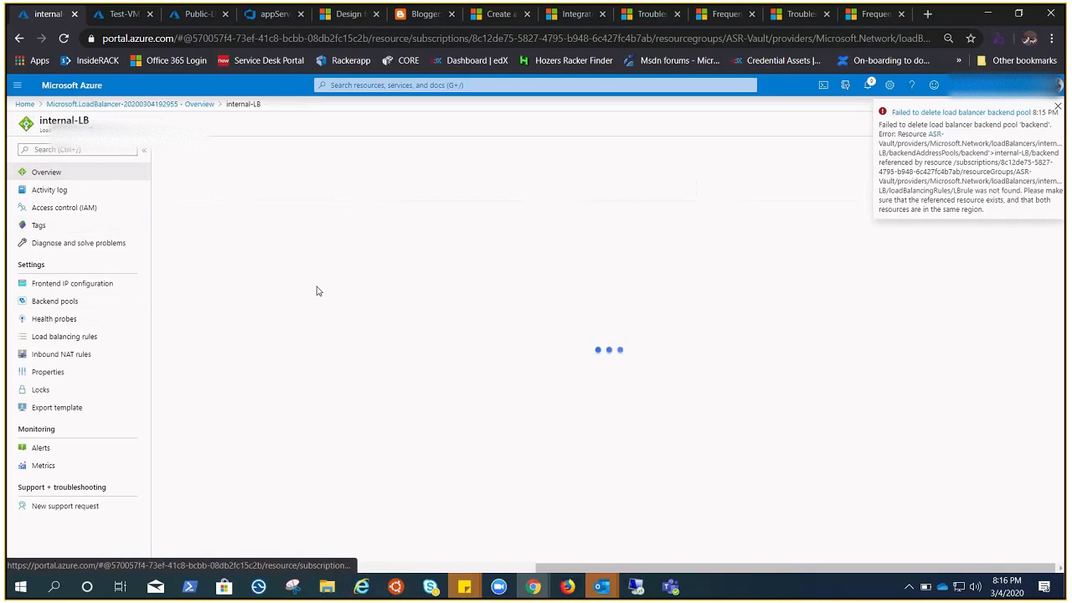
{"action": "left_click", "coordinate": [227, 148]}
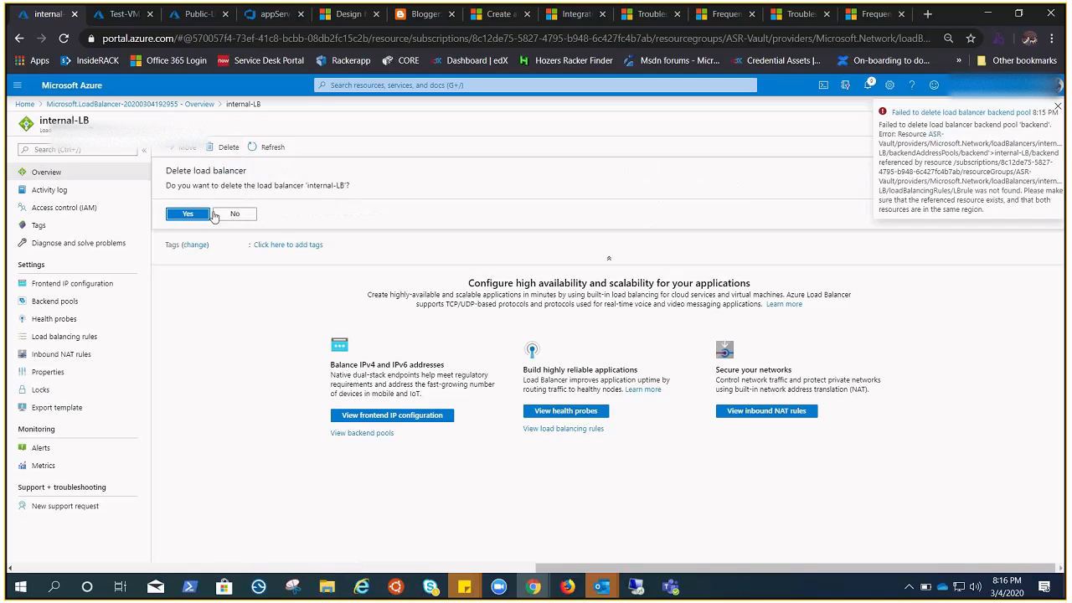
{"action": "left_click", "coordinate": [188, 213]}
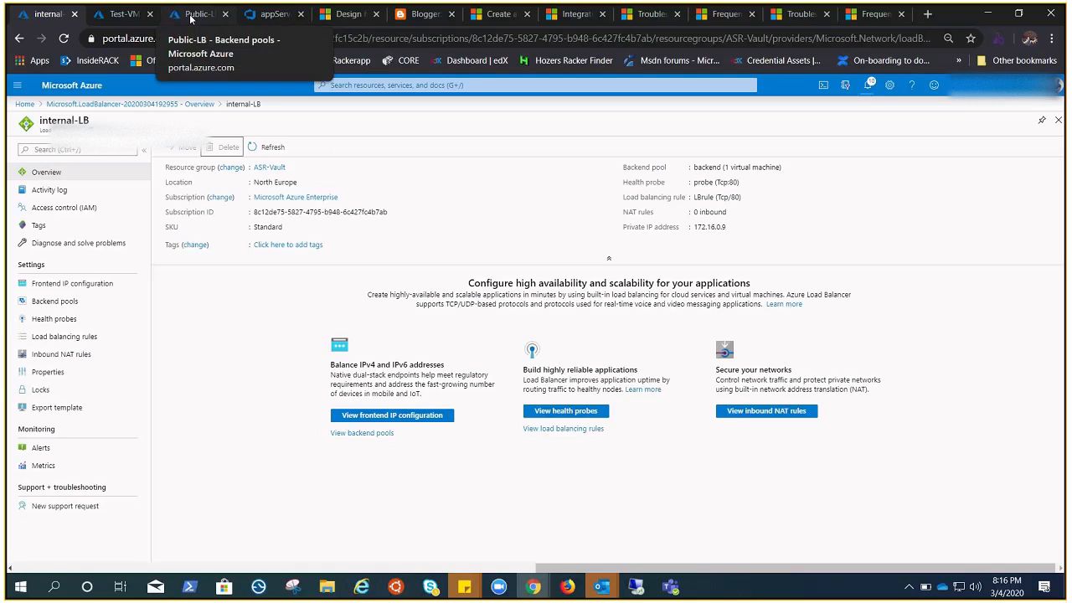
Step: Check the networking and load balancing options in the virtual machine creation form, and return to the load balancer deployment overview
{"action": "left_click", "coordinate": [122, 14]}
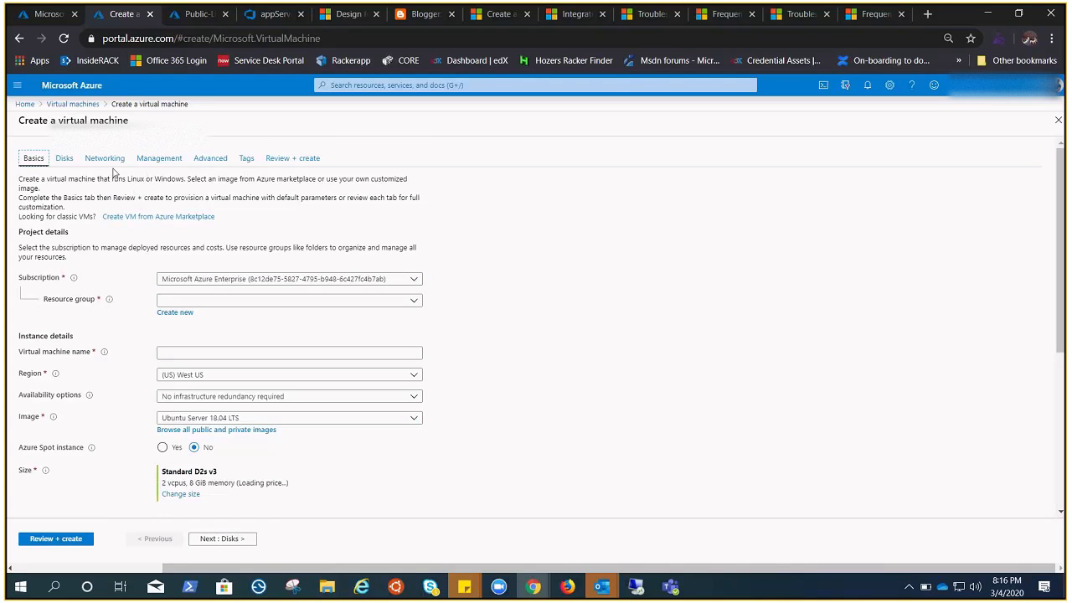
{"action": "left_click", "coordinate": [101, 160]}
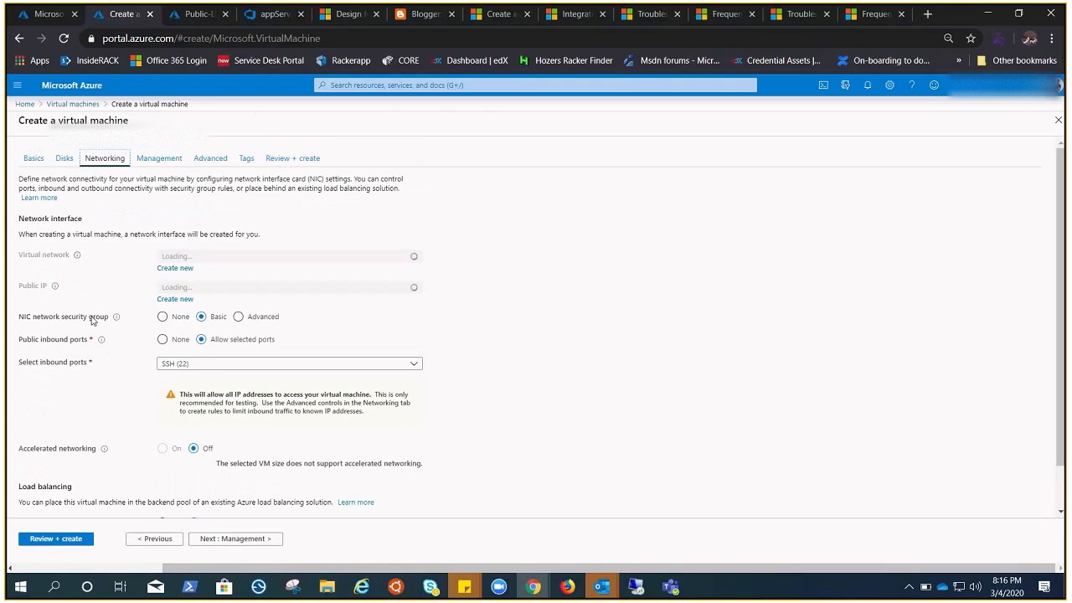
{"action": "scroll", "coordinate": [96, 447], "scroll_direction": "down", "scroll_amount": 1}
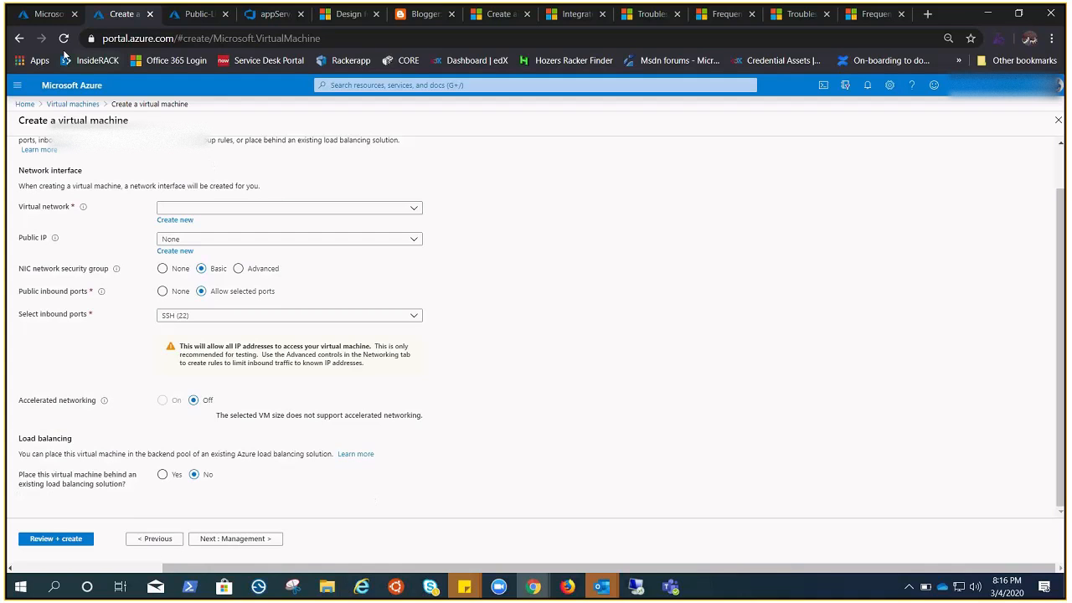
{"action": "left_click", "coordinate": [46, 16]}
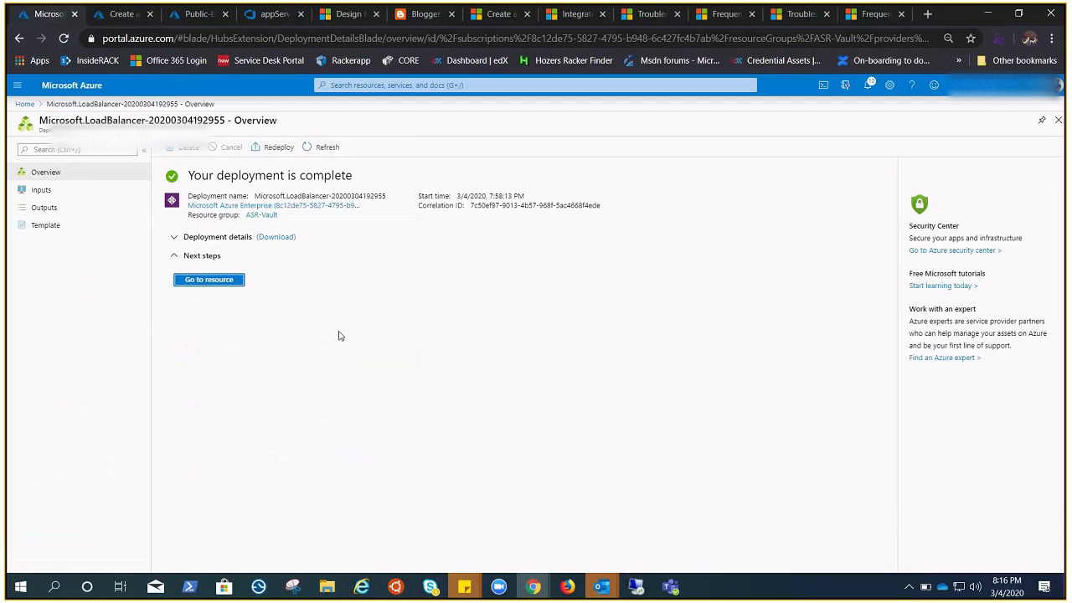
Step: Inspect the virtual machine assigned to the rpool backend pool of Public-LB
{"action": "left_click", "coordinate": [197, 14]}
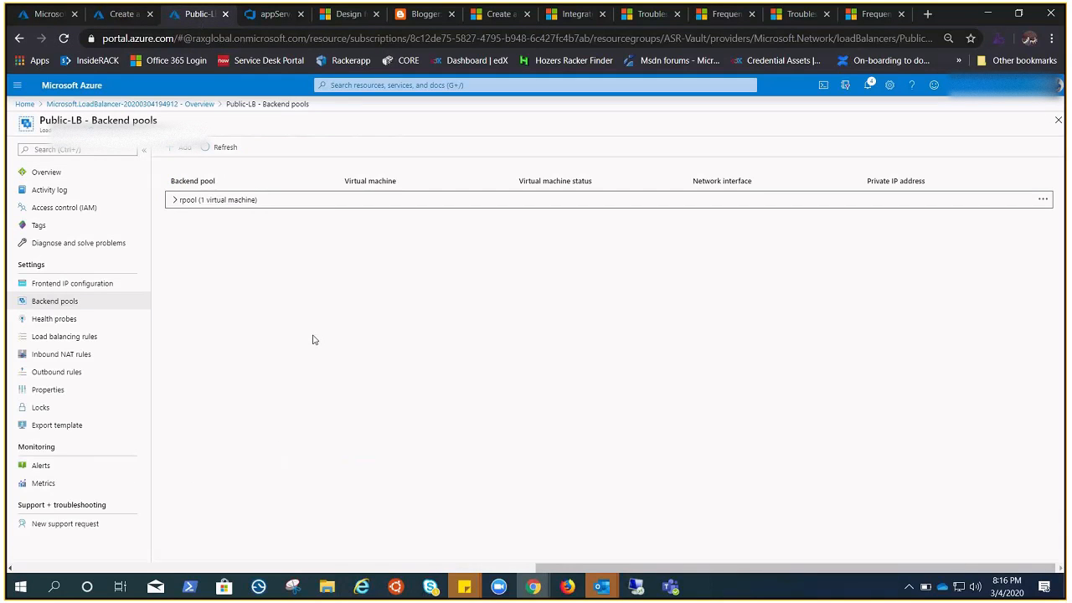
{"action": "left_click", "coordinate": [175, 201]}
{"action": "left_click", "coordinate": [293, 365]}
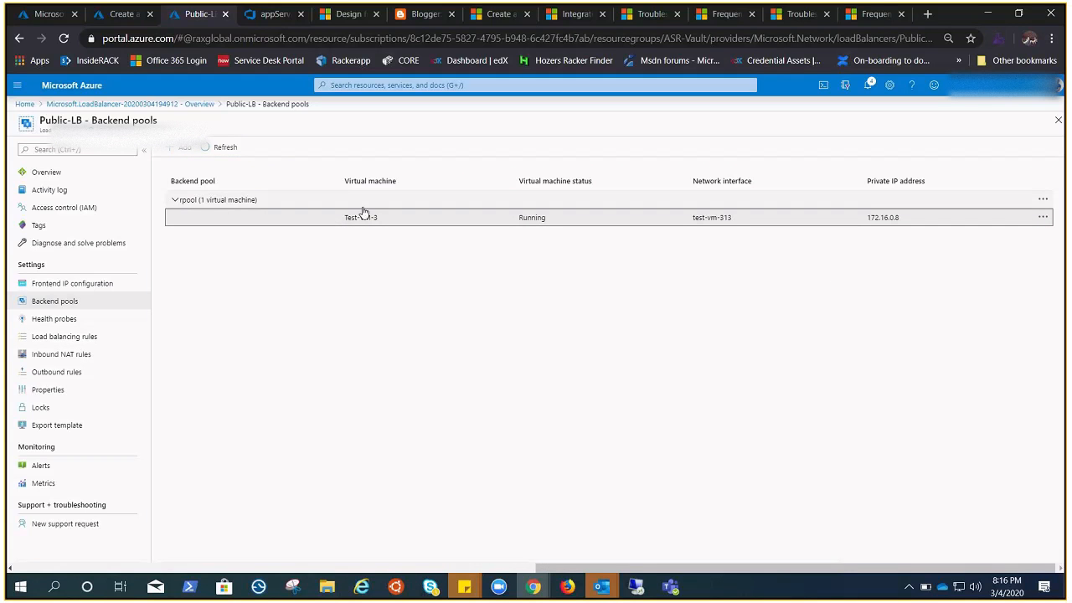
Step: Delete the outbound rule named outbound from Public-LB, confirm the deletion and return to the load balancer's overview
{"action": "left_click", "coordinate": [71, 372]}
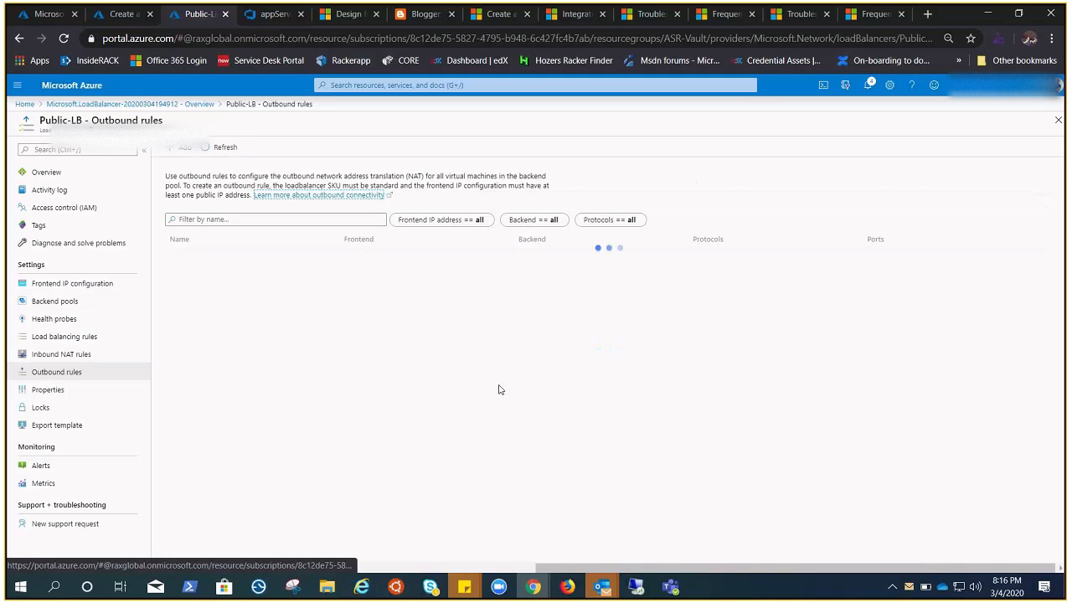
{"action": "left_click", "coordinate": [1046, 260]}
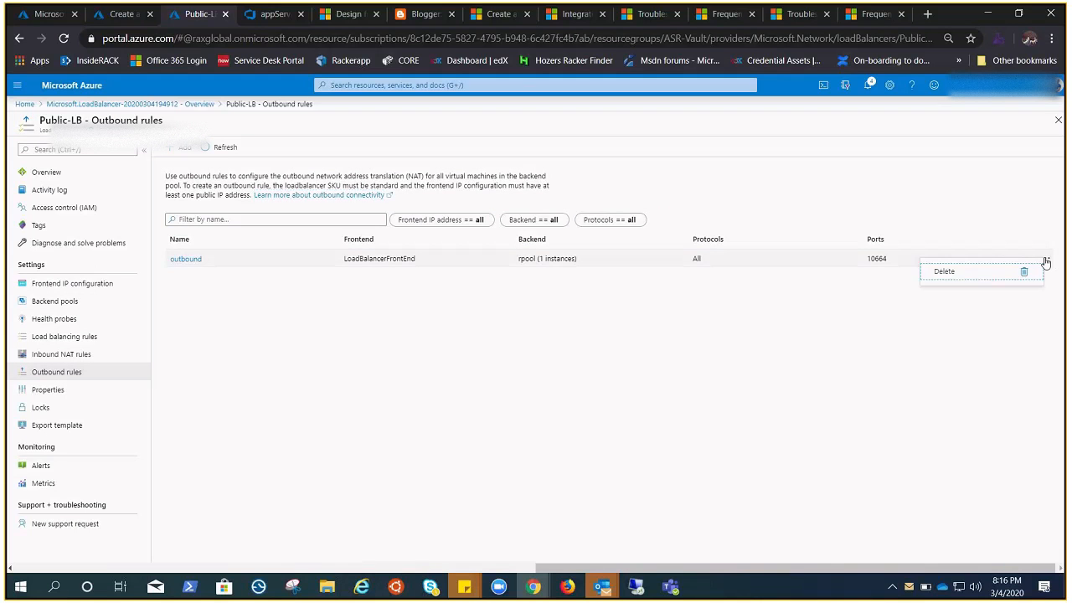
{"action": "left_click", "coordinate": [978, 272]}
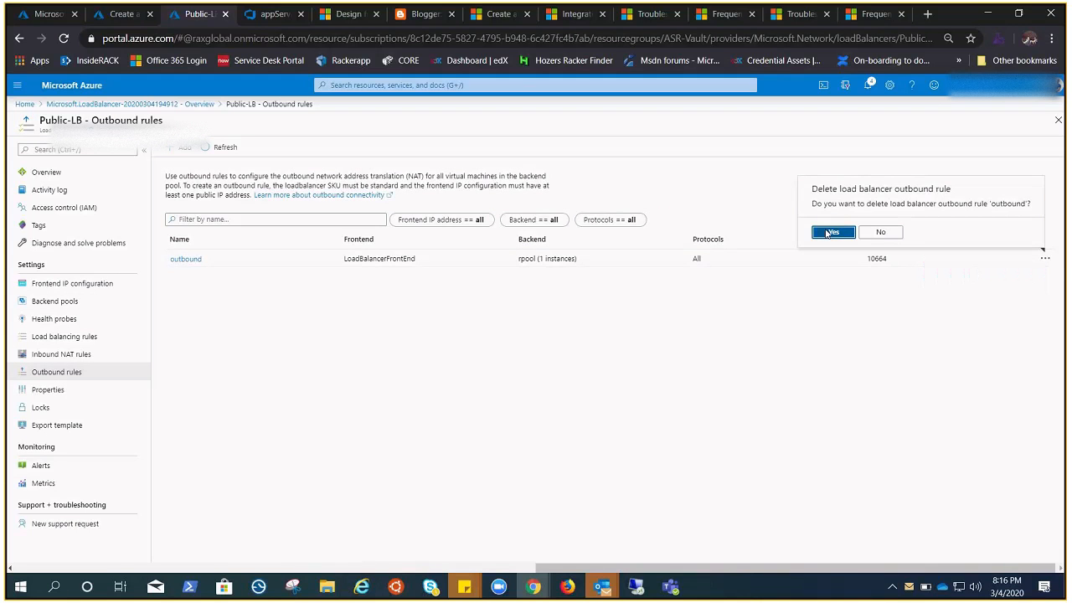
{"action": "left_click", "coordinate": [828, 233]}
{"action": "left_click", "coordinate": [34, 175]}
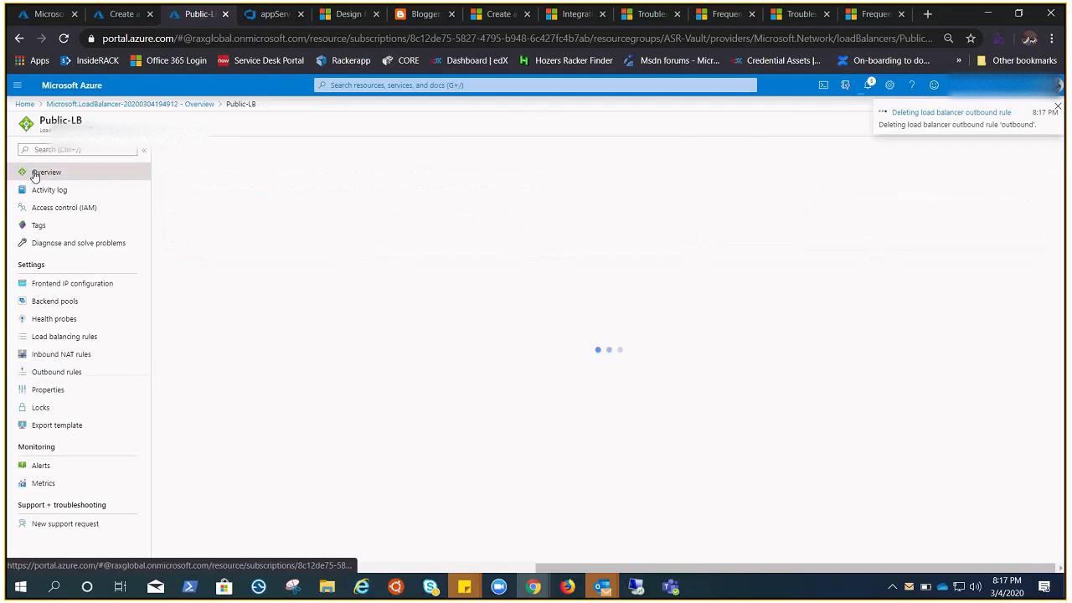
Step: Check the deletion of internal-LB by opening its entry in the list of all load balancers
{"action": "left_click", "coordinate": [46, 13]}
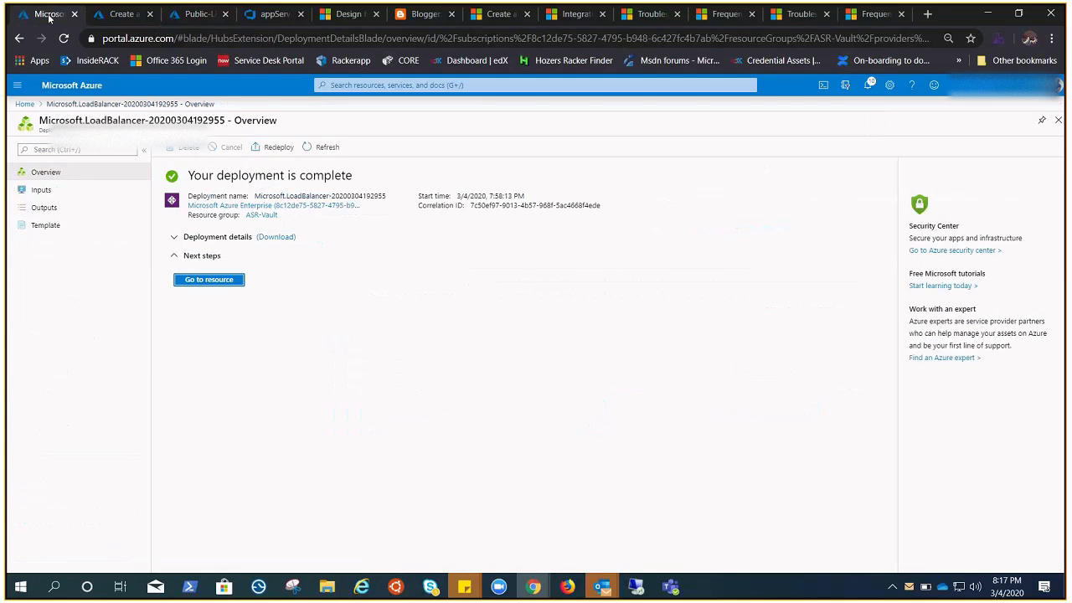
{"action": "left_click", "coordinate": [17, 84]}
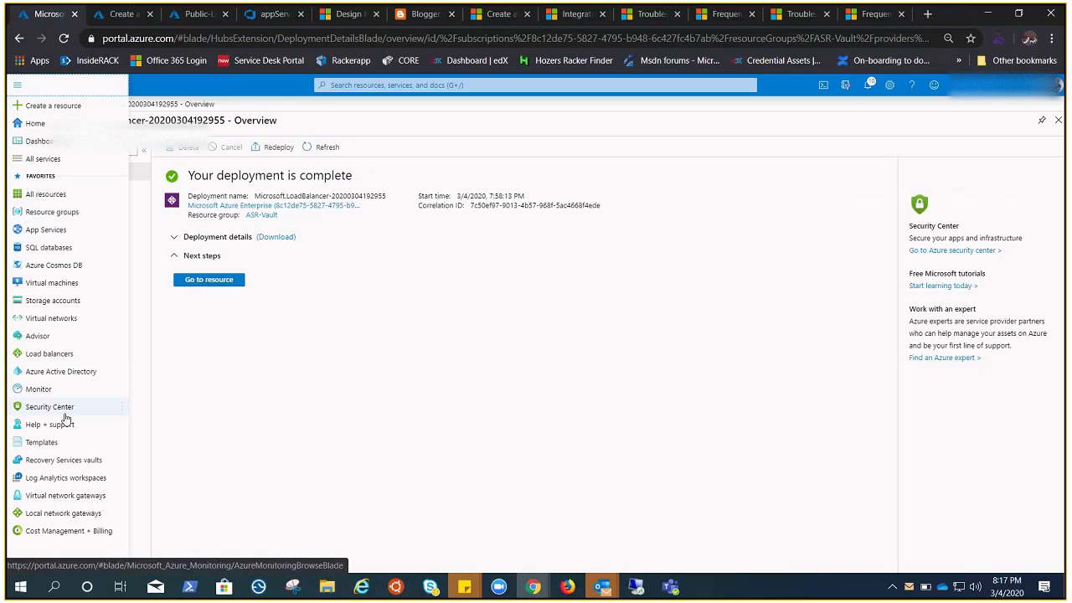
{"action": "left_click", "coordinate": [49, 353]}
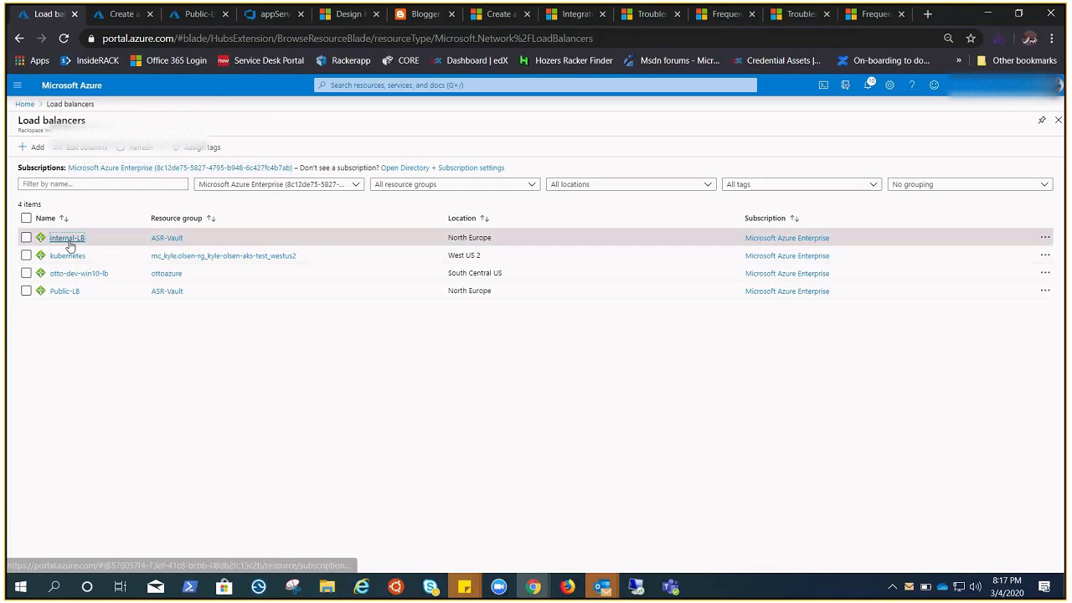
{"action": "left_click", "coordinate": [69, 240]}
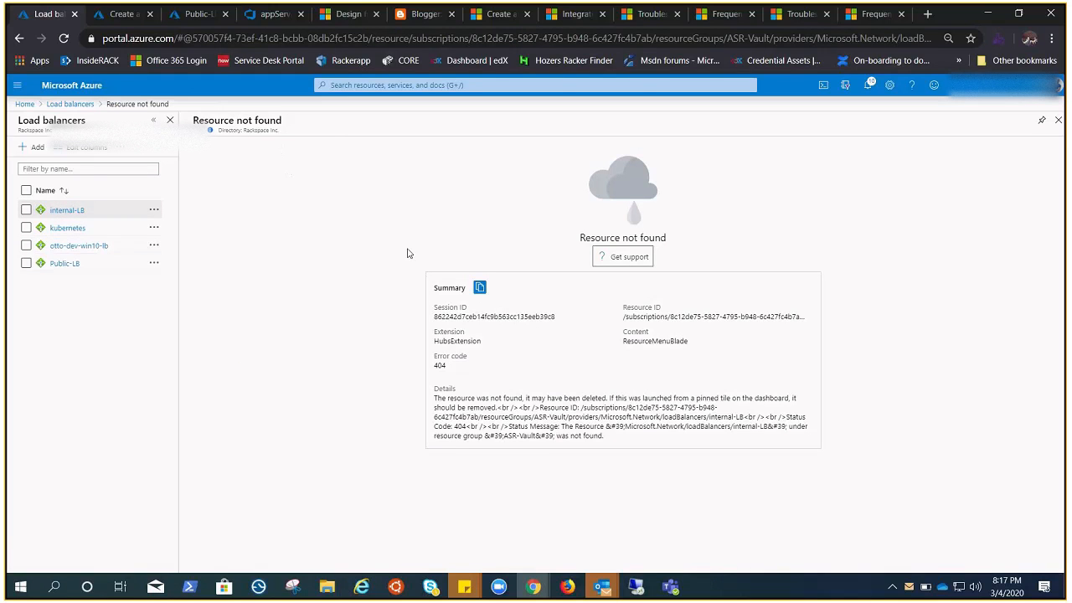
Step: Open Public-LB from the load balancer list and review its frontend IP configuration, backend pools and health probes
{"action": "left_click", "coordinate": [66, 264]}
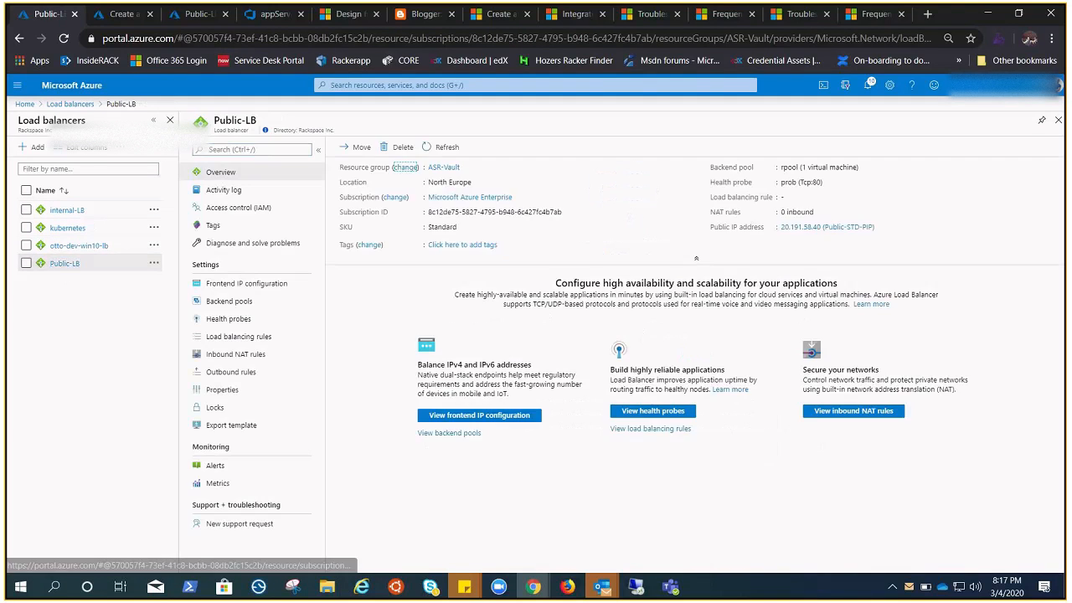
{"action": "left_click", "coordinate": [59, 285]}
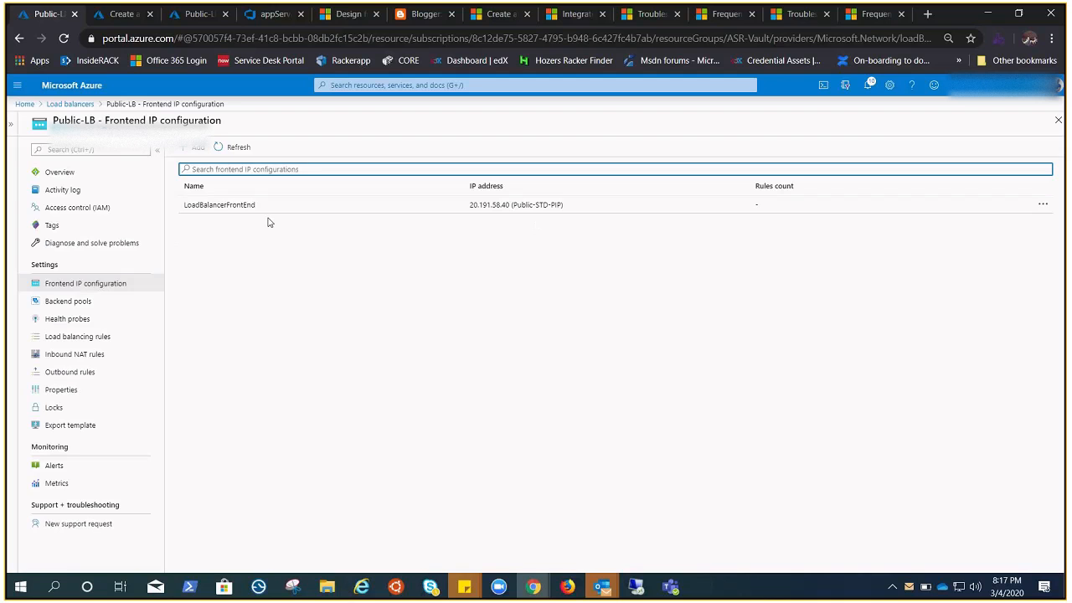
{"action": "left_click", "coordinate": [82, 303]}
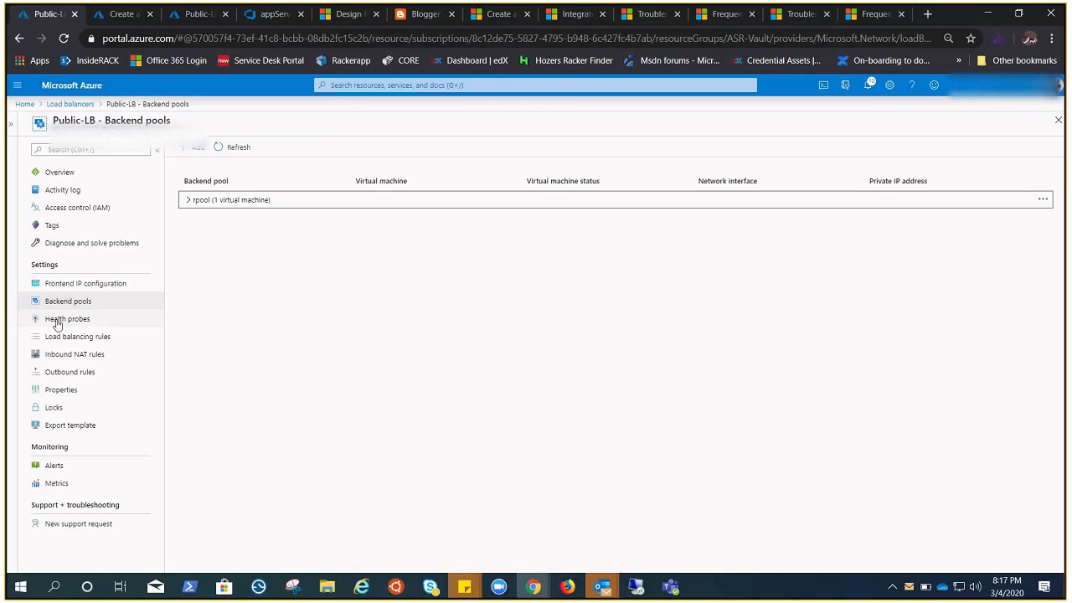
{"action": "left_click", "coordinate": [84, 322]}
{"action": "left_click", "coordinate": [77, 336]}
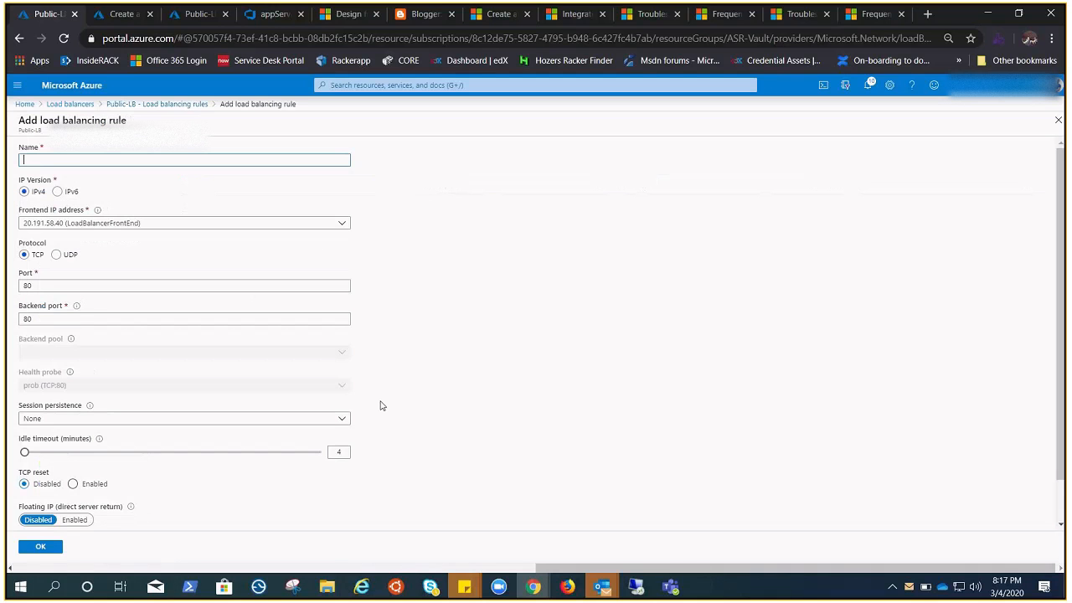
{"action": "type", "text": "ru"}
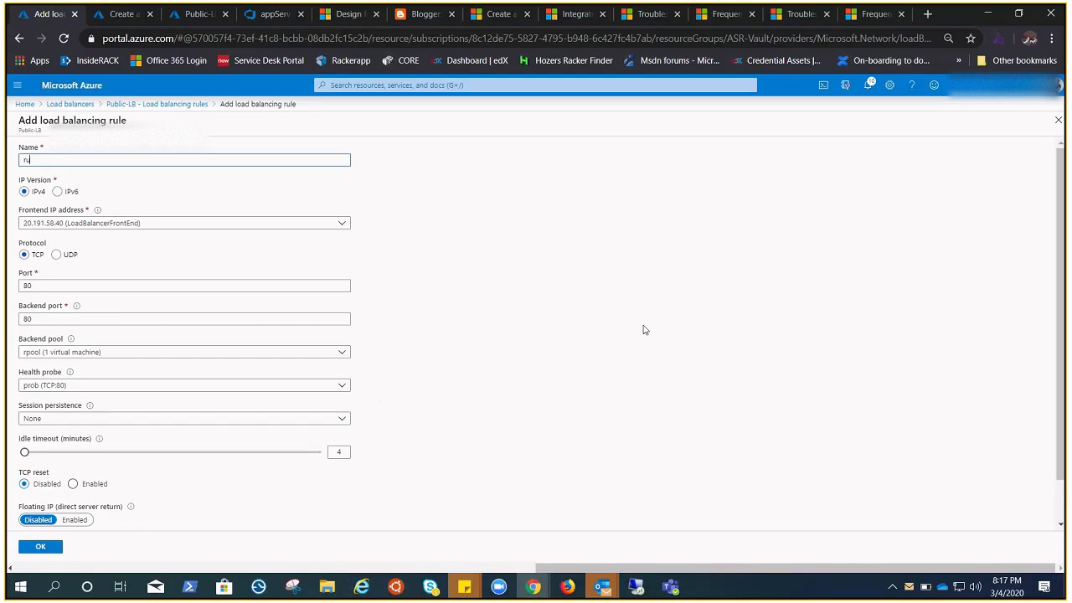
{"action": "type", "text": "le-1"}
{"action": "left_click", "coordinate": [637, 586]}
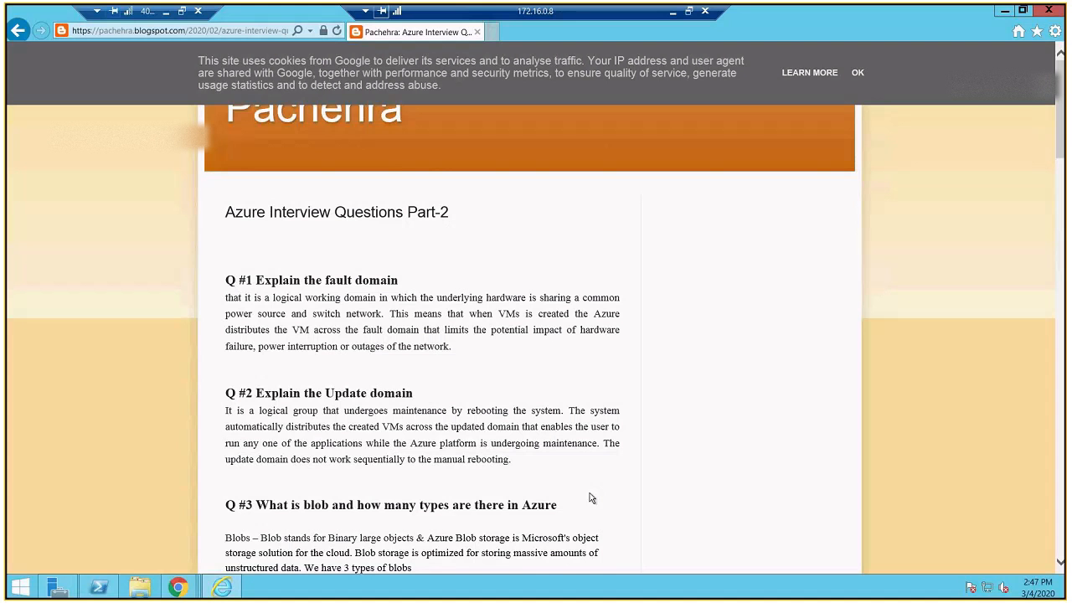
{"action": "left_click", "coordinate": [166, 11]}
{"action": "left_click_drag", "start_coordinate": [552, 570], "coordinate": [46, 541]}
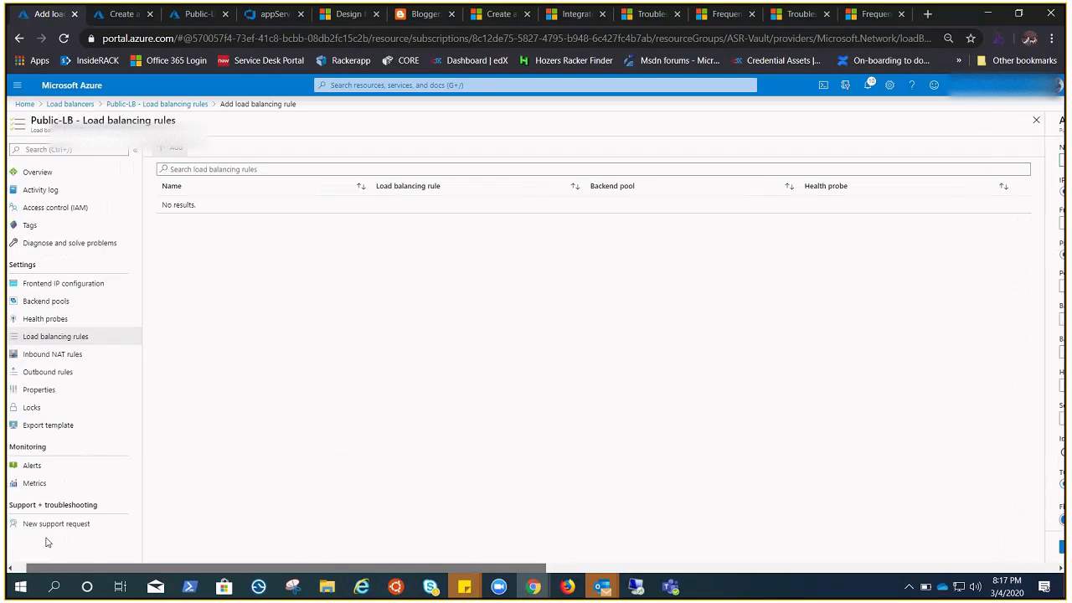
{"action": "left_click", "coordinate": [56, 372]}
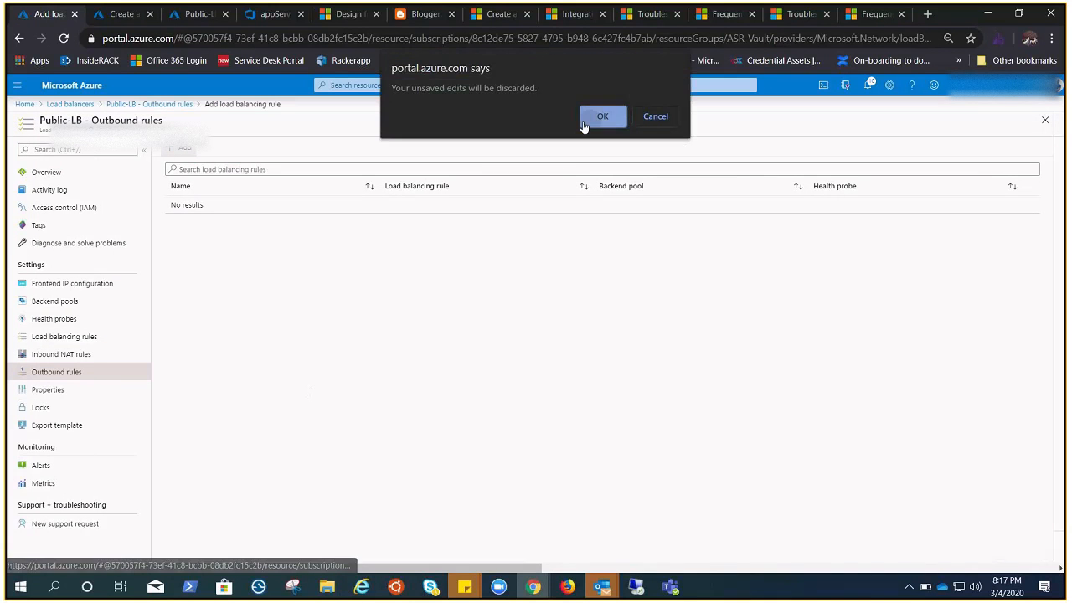
{"action": "left_click", "coordinate": [602, 116]}
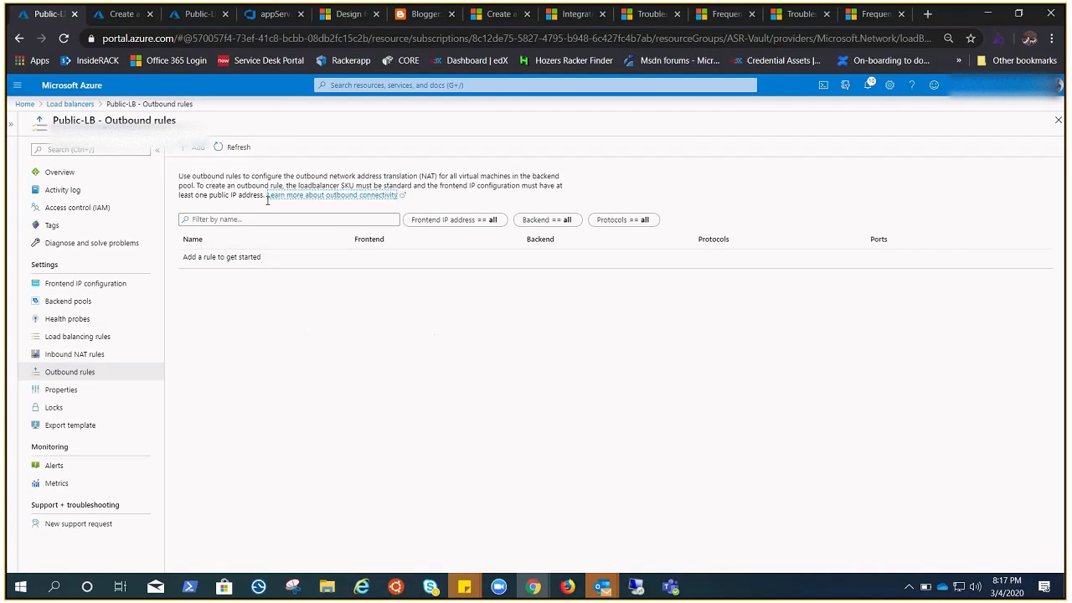
Step: Add a load balancing rule named rule to Public-LB for TCP port 80 and rpool, with implicit outbound rules set to Yes
{"action": "left_click", "coordinate": [77, 336]}
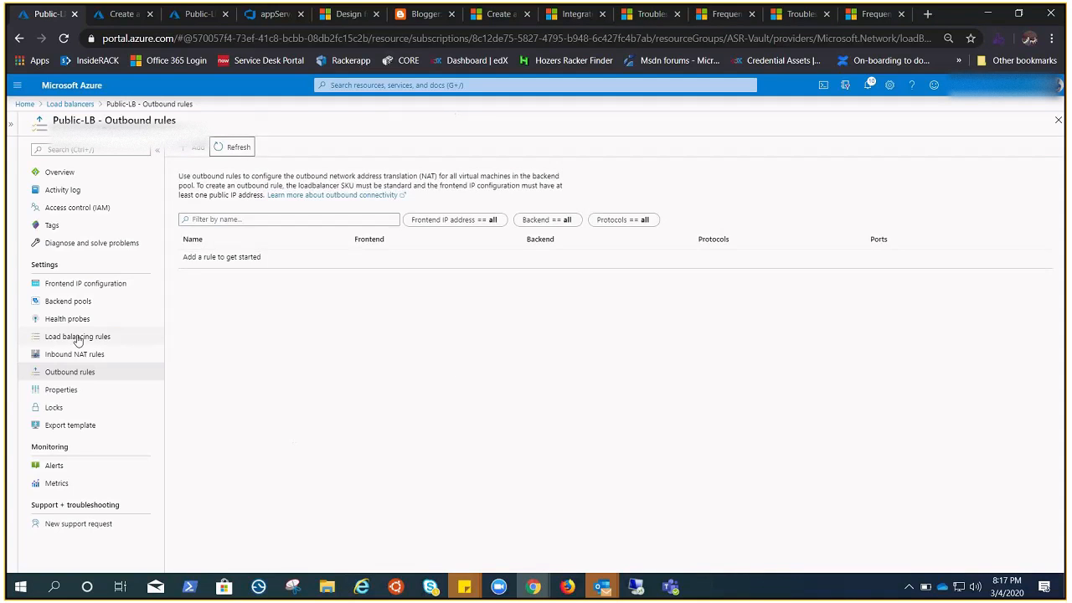
{"action": "left_click", "coordinate": [197, 149]}
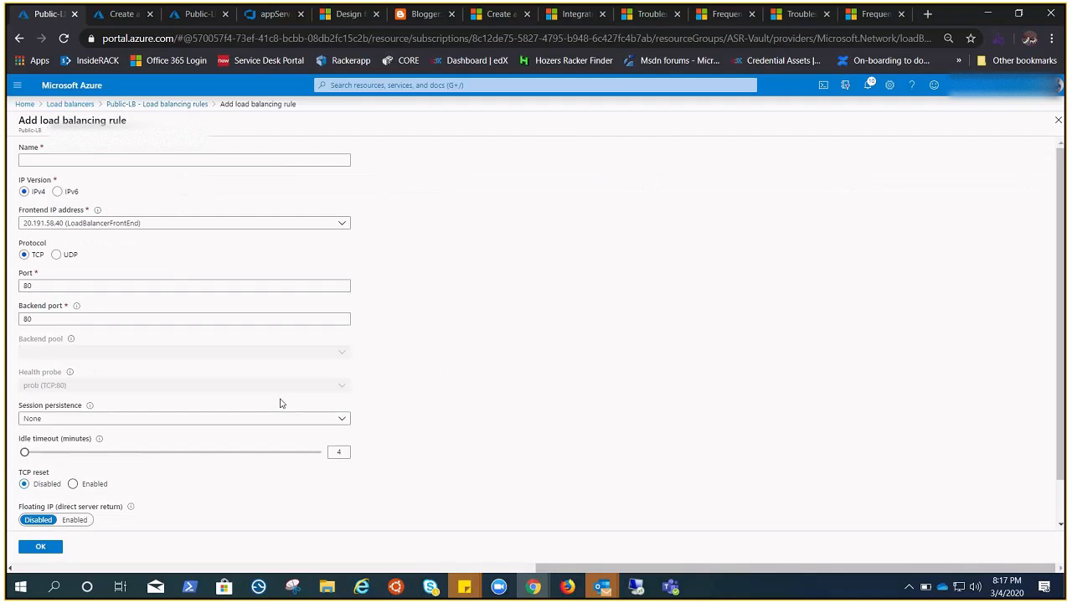
{"action": "type", "text": "rule"}
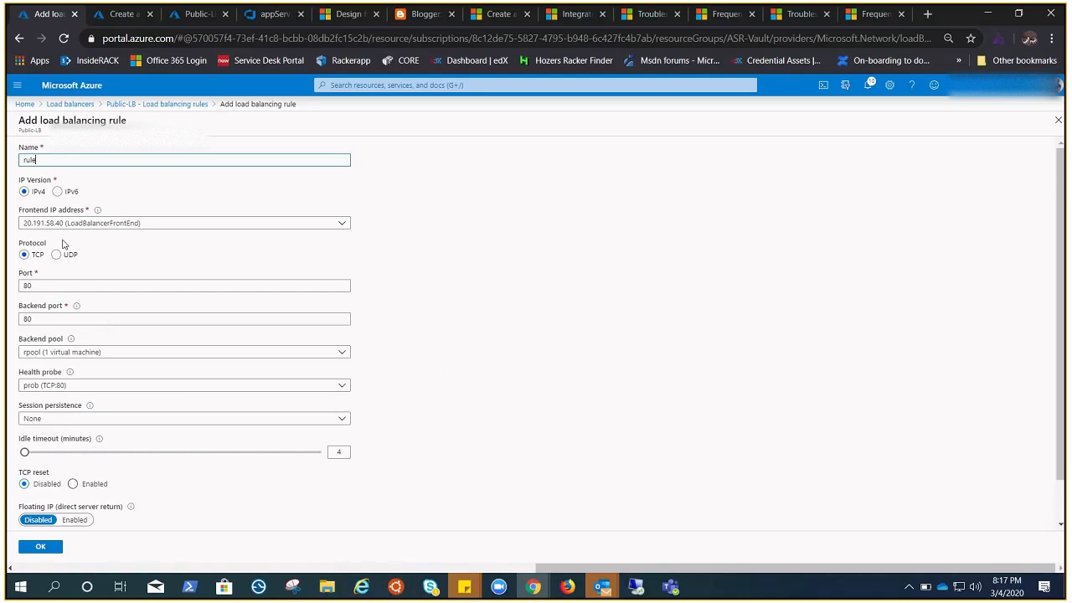
{"action": "scroll", "coordinate": [510, 369], "scroll_direction": "down", "scroll_amount": 1}
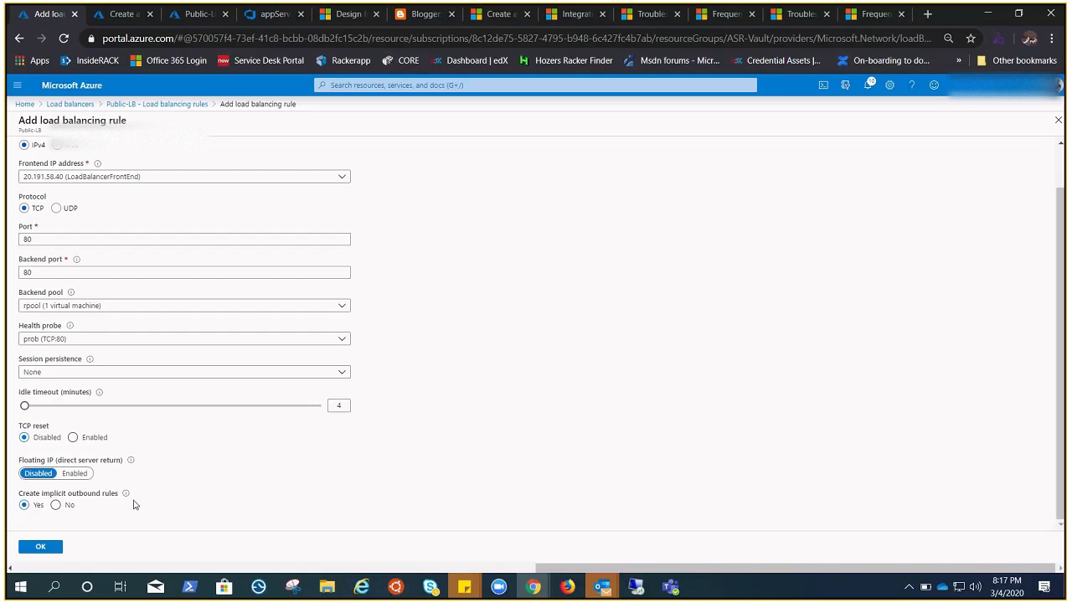
{"action": "left_click", "coordinate": [40, 546]}
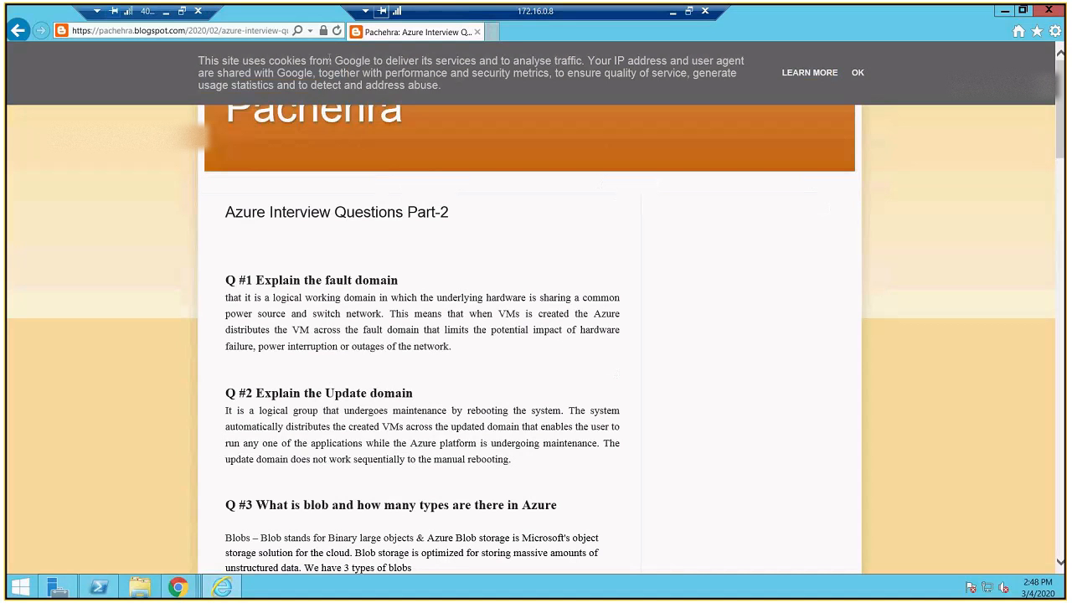
Step: In the 172.16.0.8 remote desktop session, test internet access by reloading the blog page and opening youtube.com in a new tab
{"action": "left_click", "coordinate": [334, 31]}
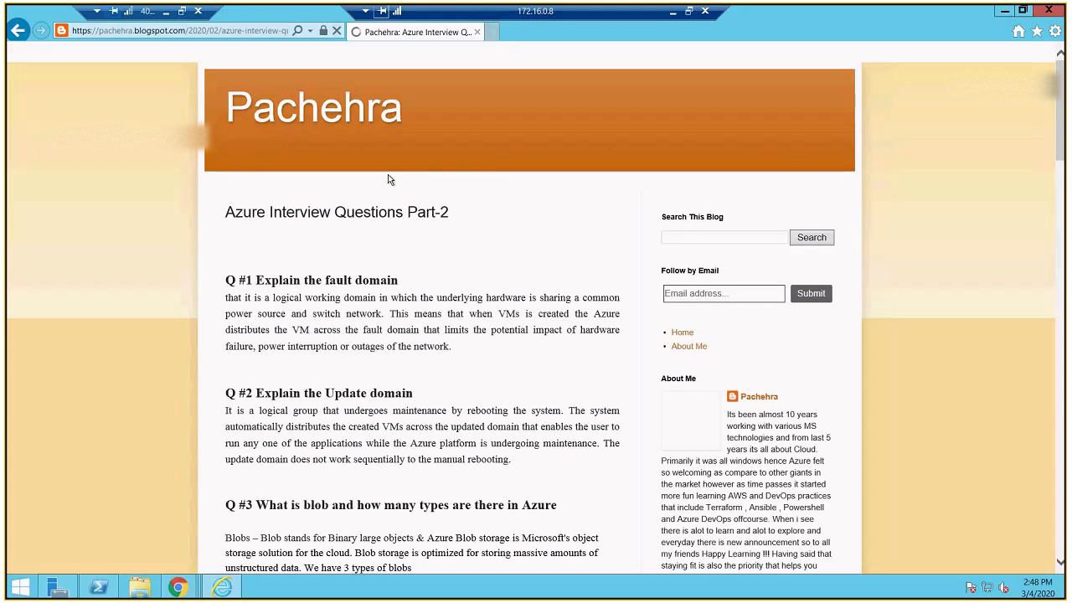
{"action": "left_click", "coordinate": [491, 32]}
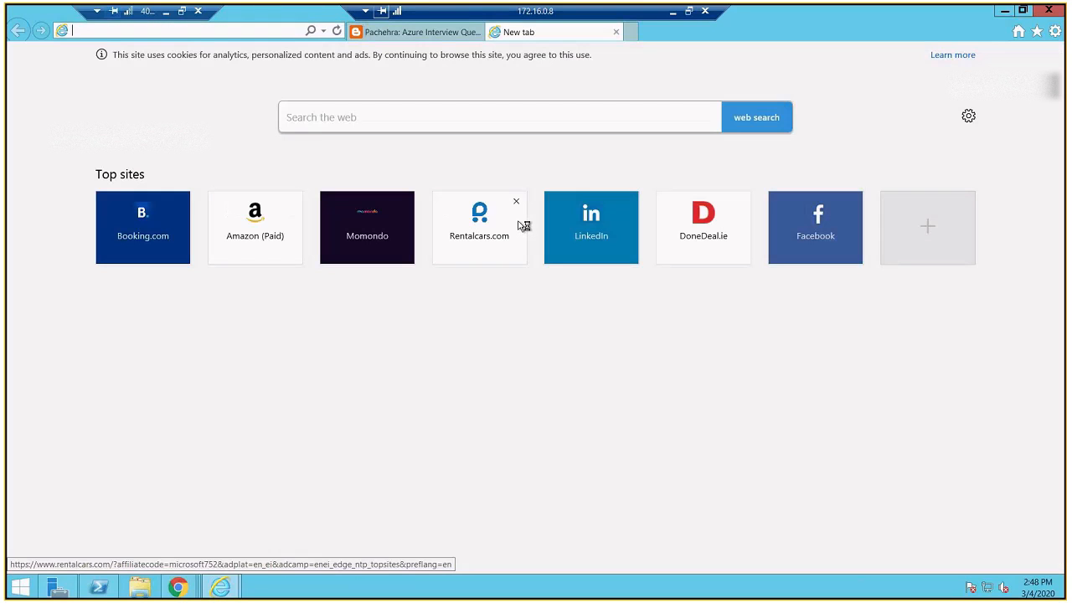
{"action": "type", "text": "youtube.com/"}
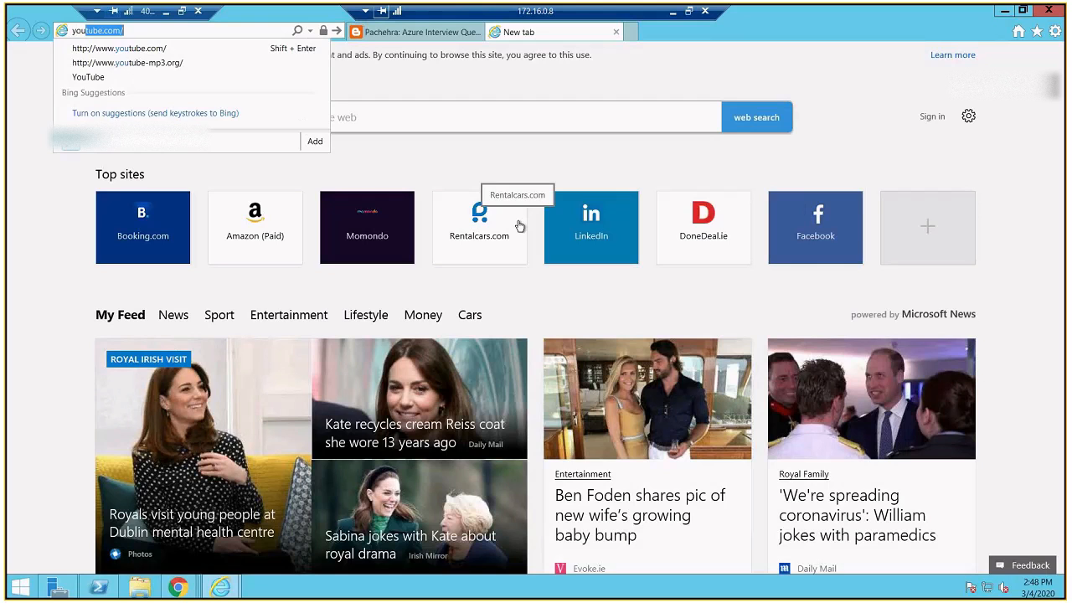
{"action": "key", "text": "Return"}
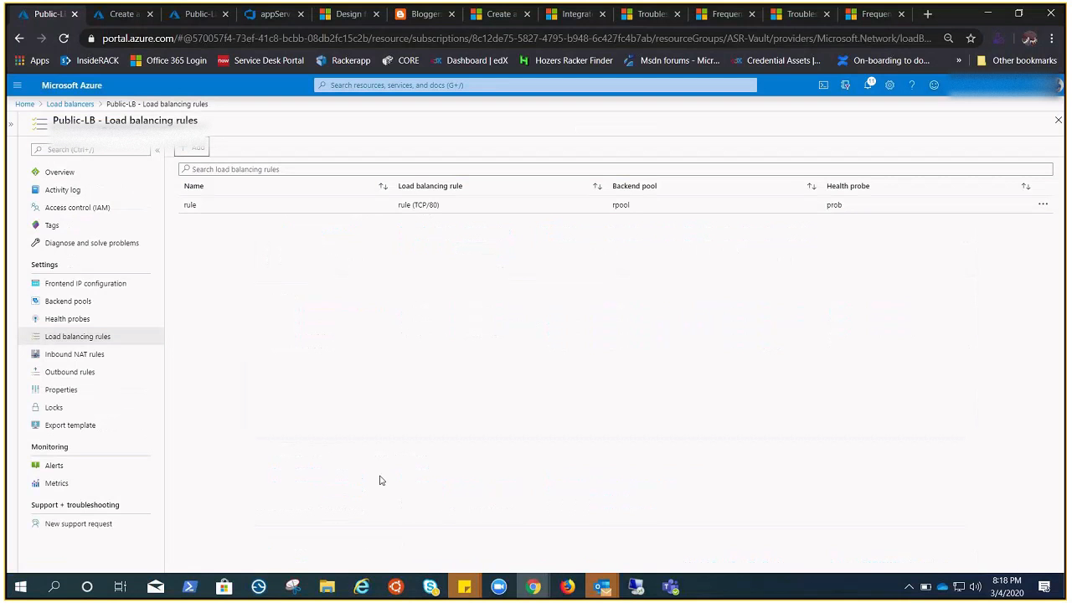
Step: Delete the load balancing rule named rule from Public-LB and confirm the deletion
{"action": "left_click", "coordinate": [1042, 204]}
{"action": "left_click", "coordinate": [972, 236]}
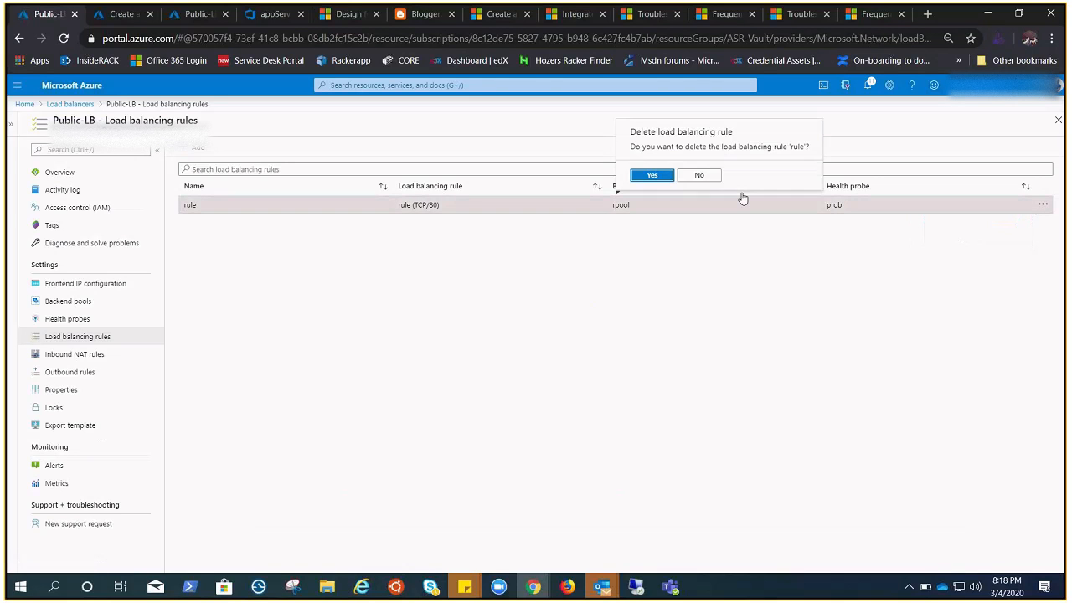
{"action": "left_click", "coordinate": [651, 175]}
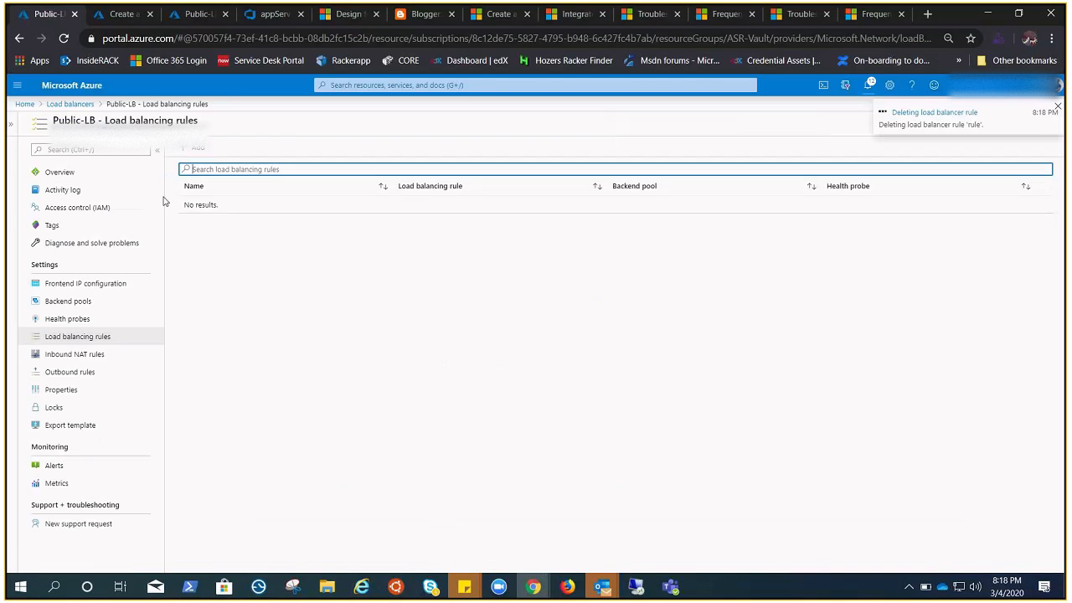
Step: Add a load balancing rule named rule-2 to Public-LB for TCP port 80 and rpool, with implicit outbound rules set to No
{"action": "left_click", "coordinate": [192, 149]}
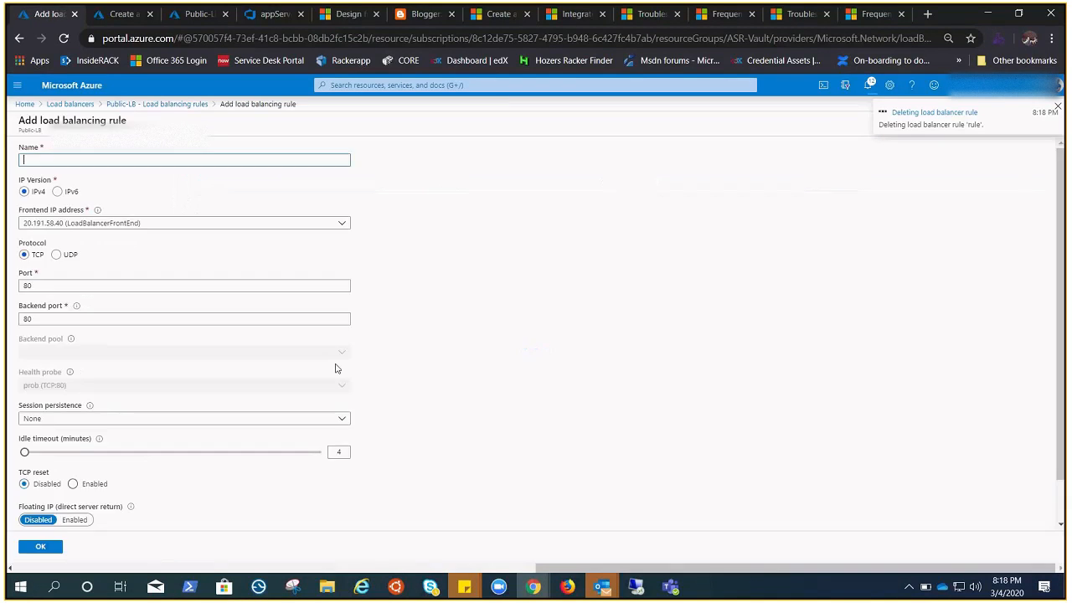
{"action": "type", "text": "rule-2"}
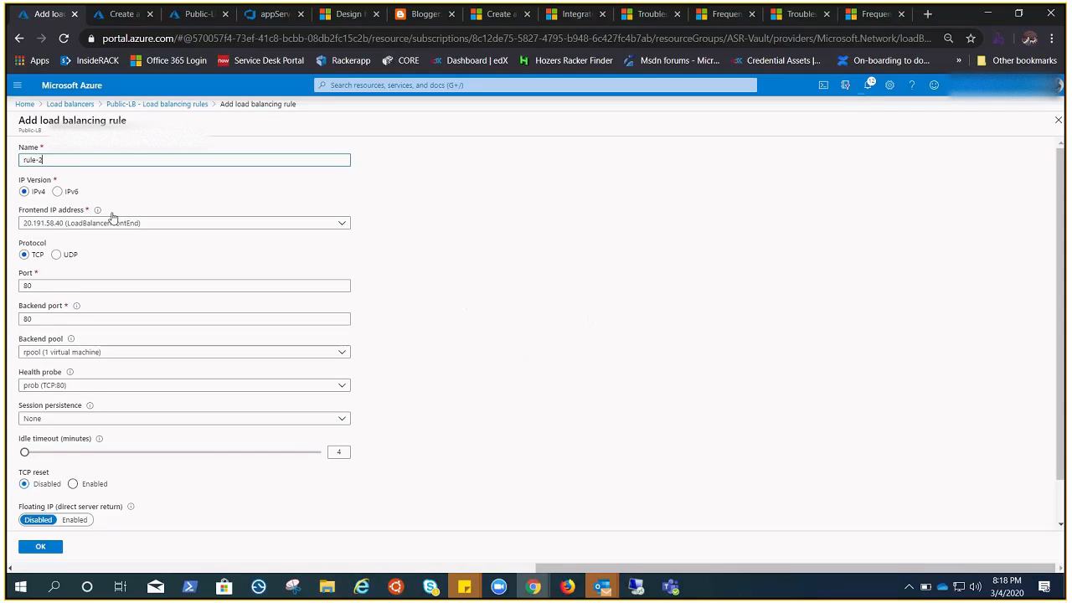
{"action": "scroll", "coordinate": [448, 435], "scroll_direction": "down", "scroll_amount": 1}
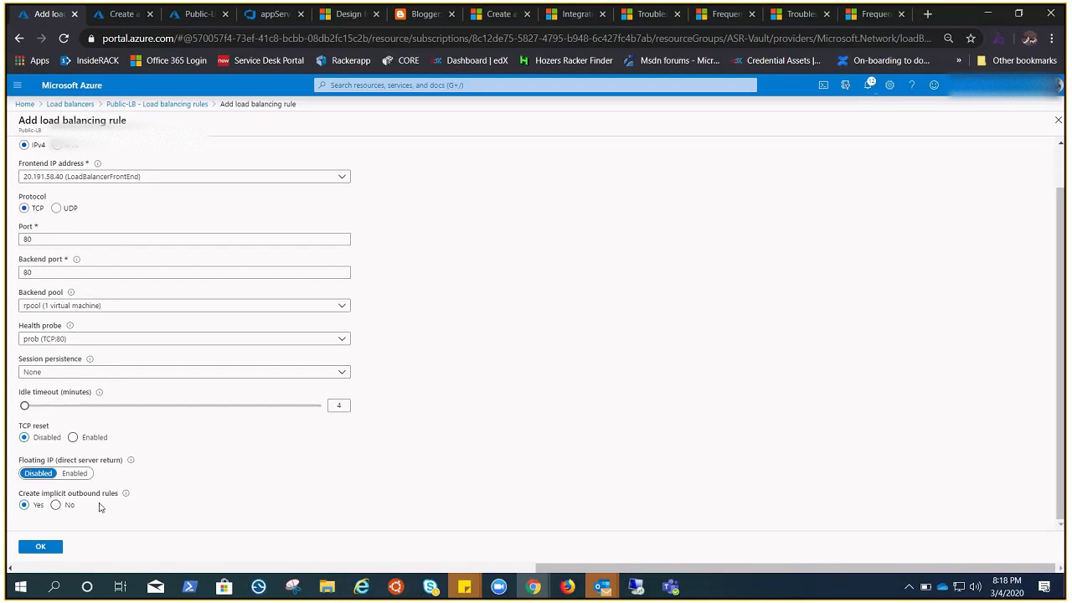
{"action": "left_click", "coordinate": [56, 505]}
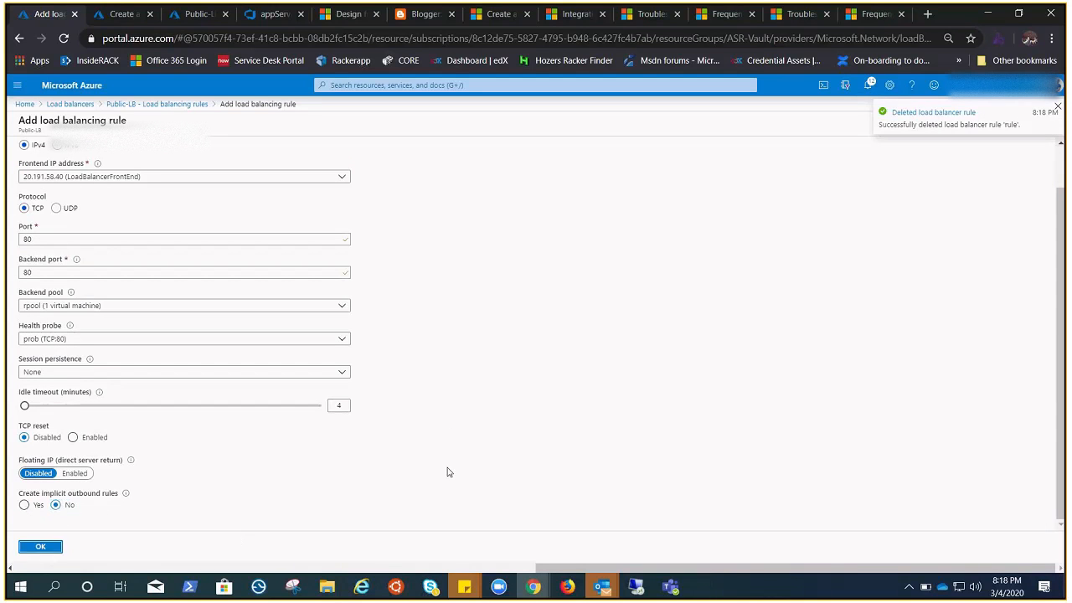
{"action": "left_click", "coordinate": [40, 547]}
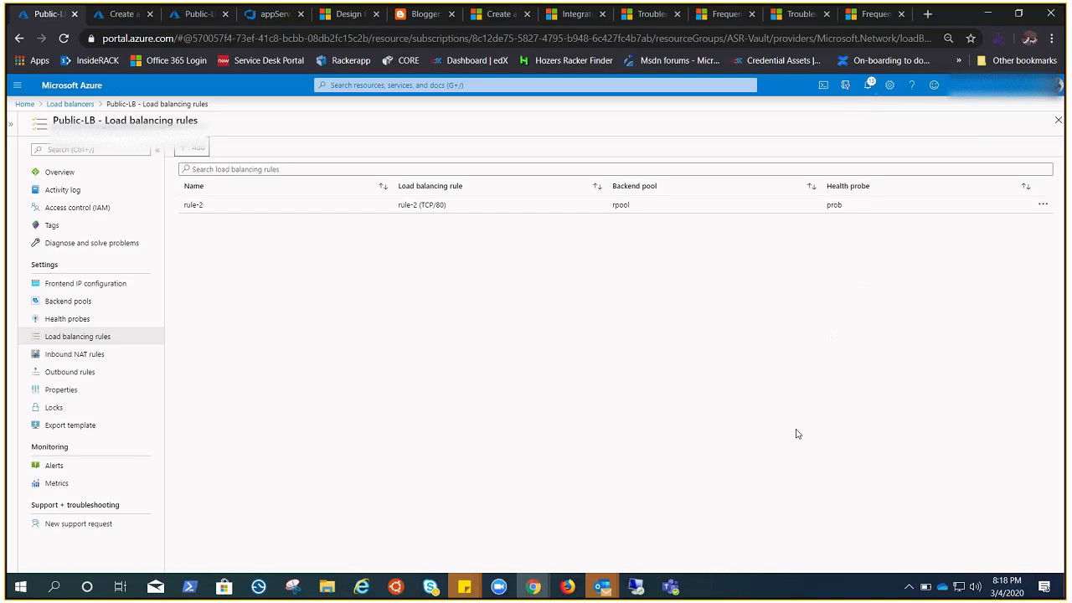
Step: In the 172.16.0.8 remote desktop session, reload YouTube, close its tab, and reload the blog page to test internet access
{"action": "left_click", "coordinate": [637, 587]}
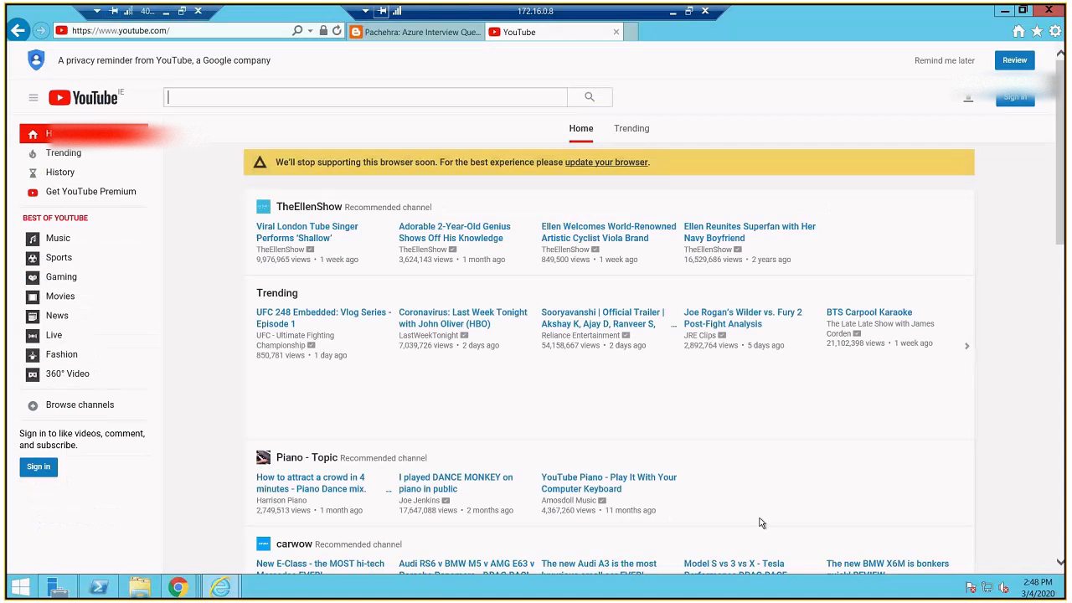
{"action": "left_click", "coordinate": [337, 32]}
{"action": "left_click", "coordinate": [616, 32]}
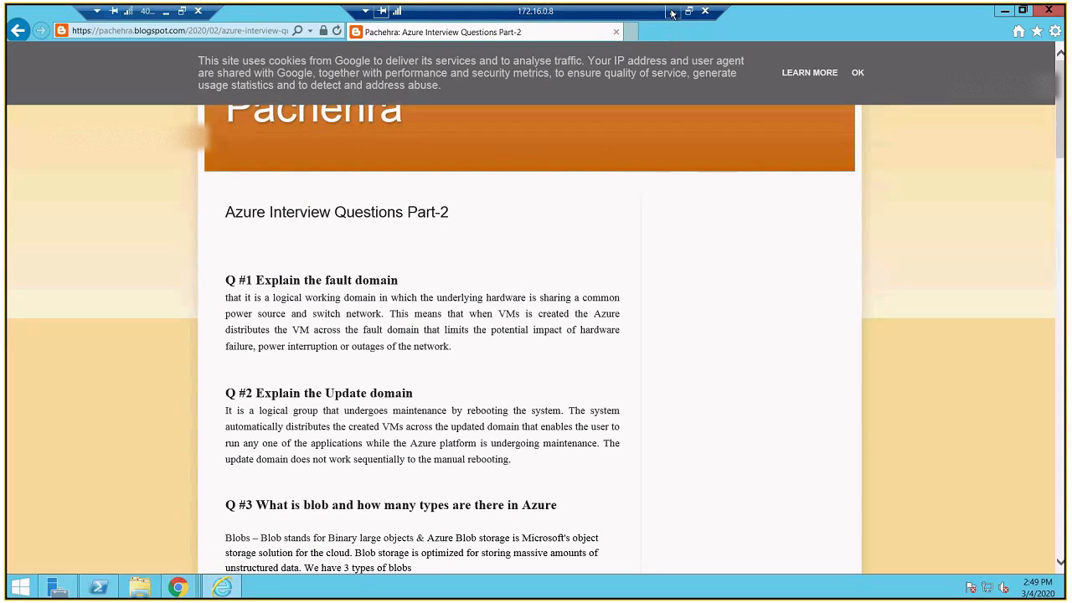
{"action": "left_click", "coordinate": [672, 12]}
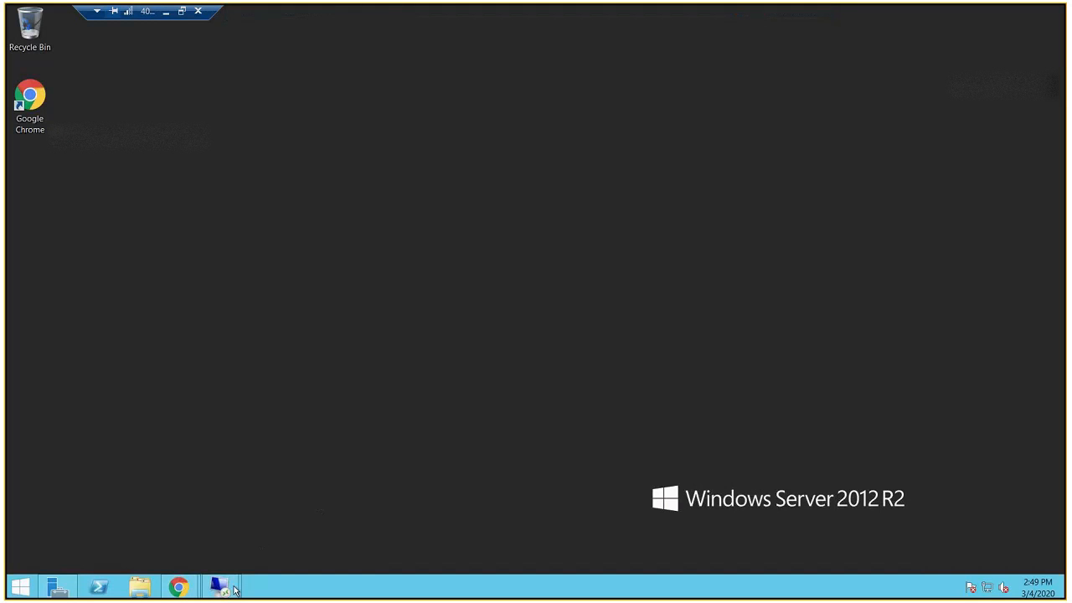
{"action": "mouse_move", "coordinate": [222, 586]}
{"action": "left_click", "coordinate": [335, 498]}
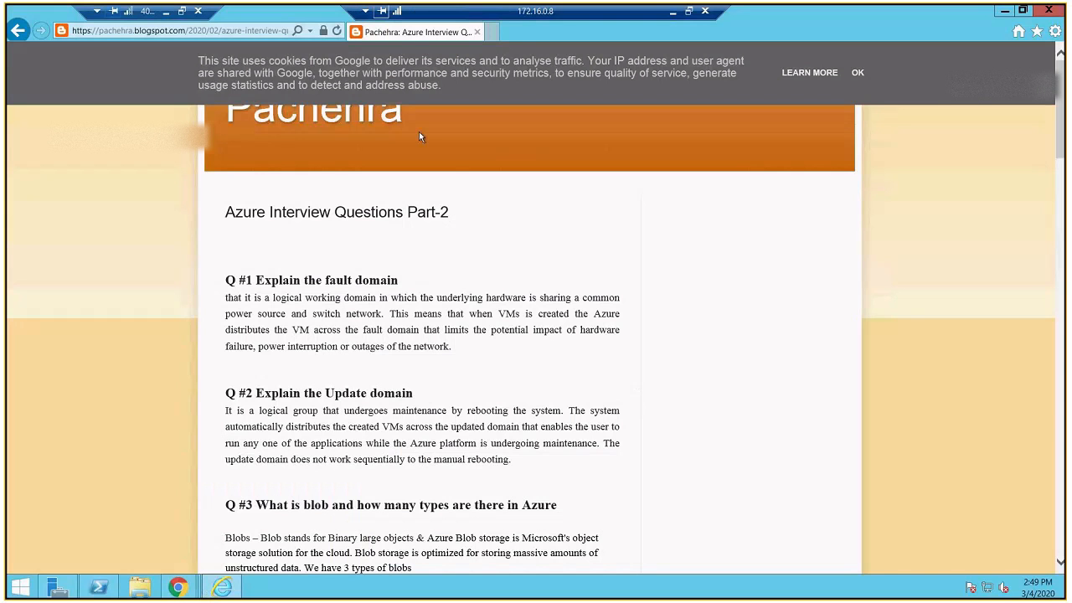
{"action": "left_click", "coordinate": [337, 30]}
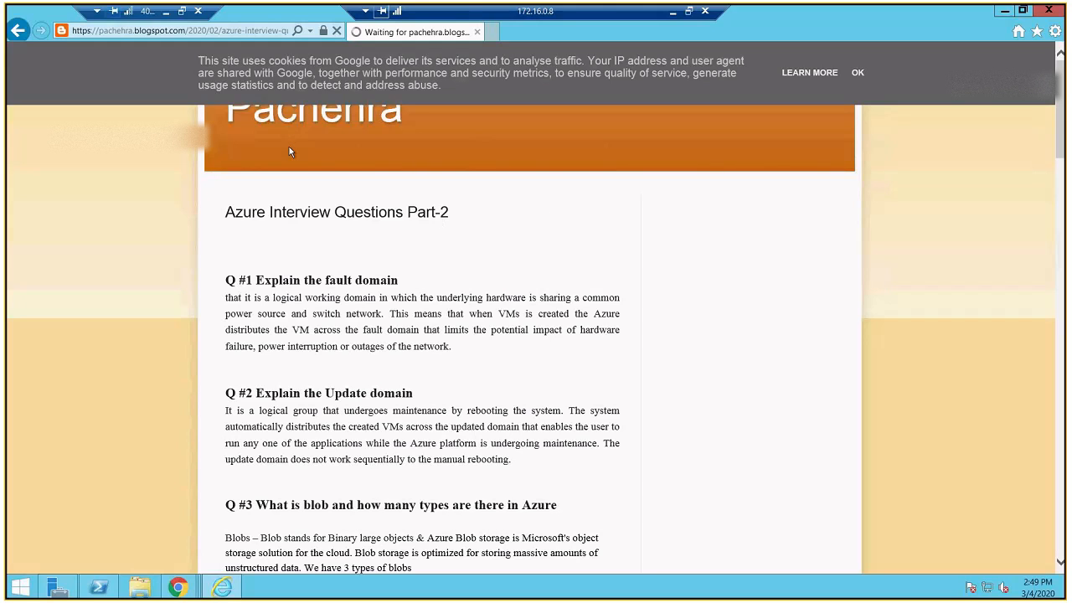
Step: Switch back to the Azure portal and check the notifications for the saving of load balancer rule rule-2
{"action": "left_click", "coordinate": [166, 11]}
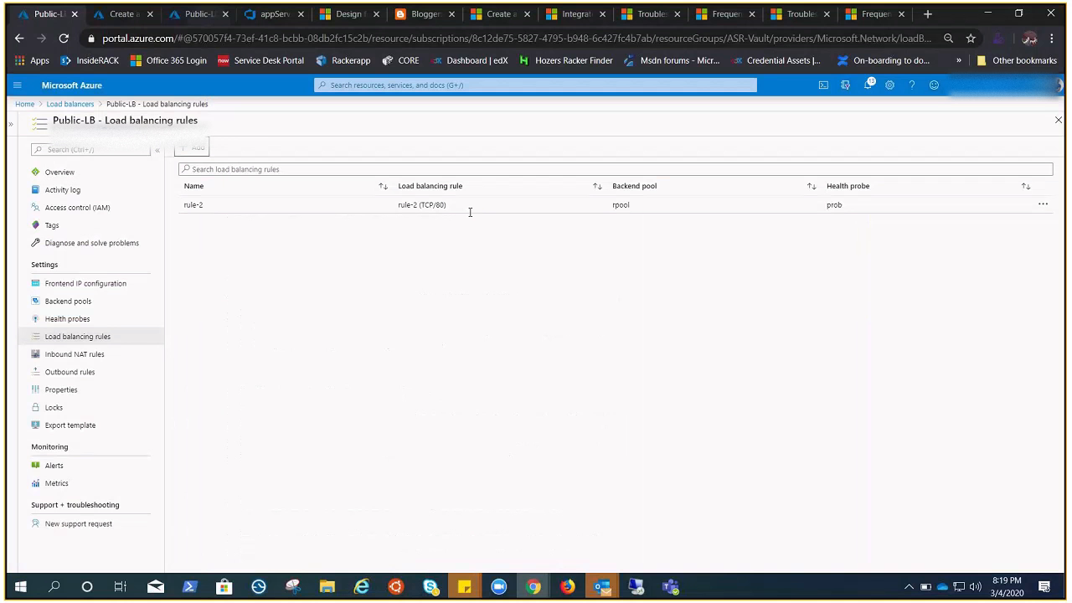
{"action": "left_click", "coordinate": [868, 84]}
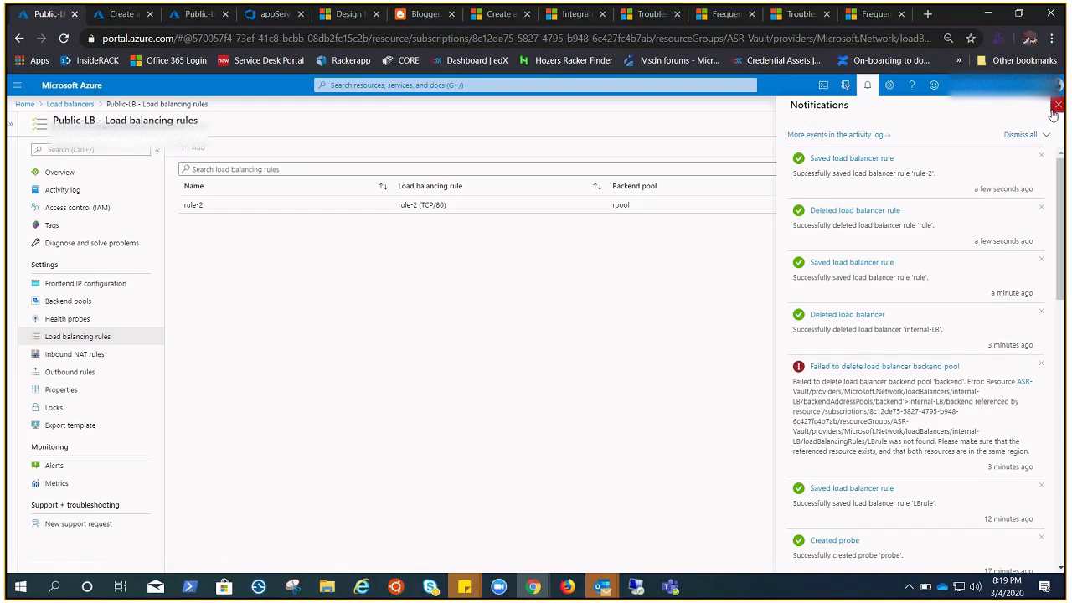
{"action": "left_click", "coordinate": [637, 586]}
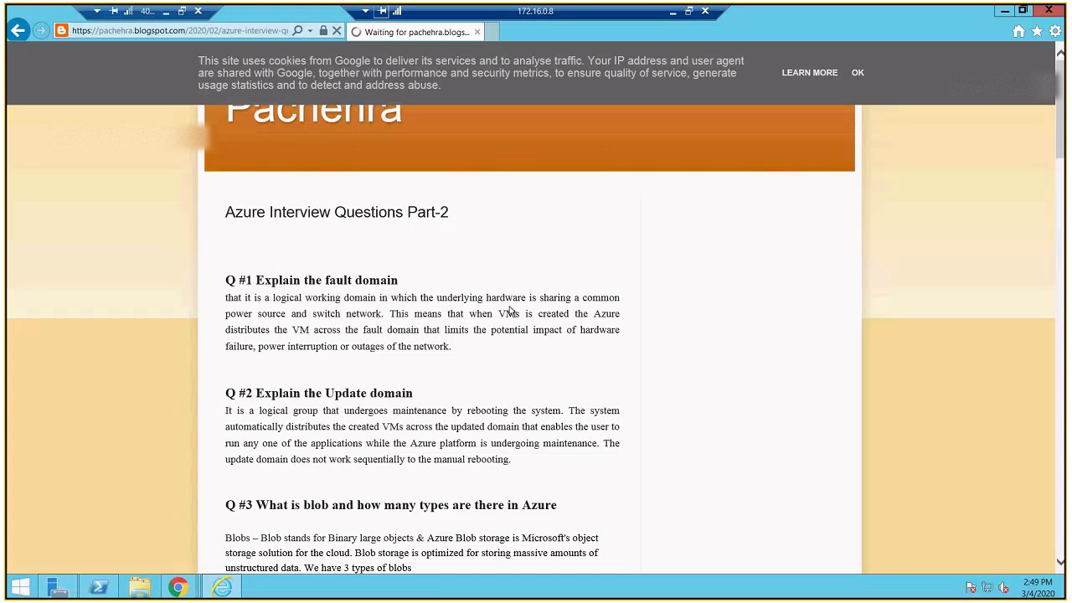
{"action": "left_click", "coordinate": [493, 32]}
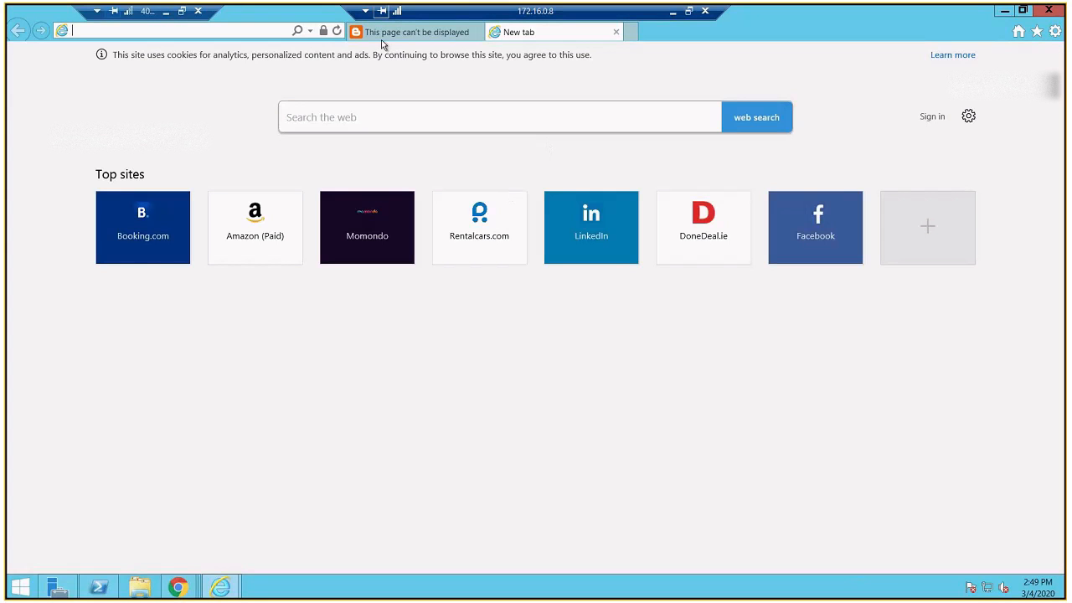
{"action": "left_click", "coordinate": [430, 34]}
{"action": "left_click", "coordinate": [551, 33]}
{"action": "type", "text": "yoiu"}
{"action": "key", "text": "BackSpace"}
{"action": "key", "text": "BackSpace"}
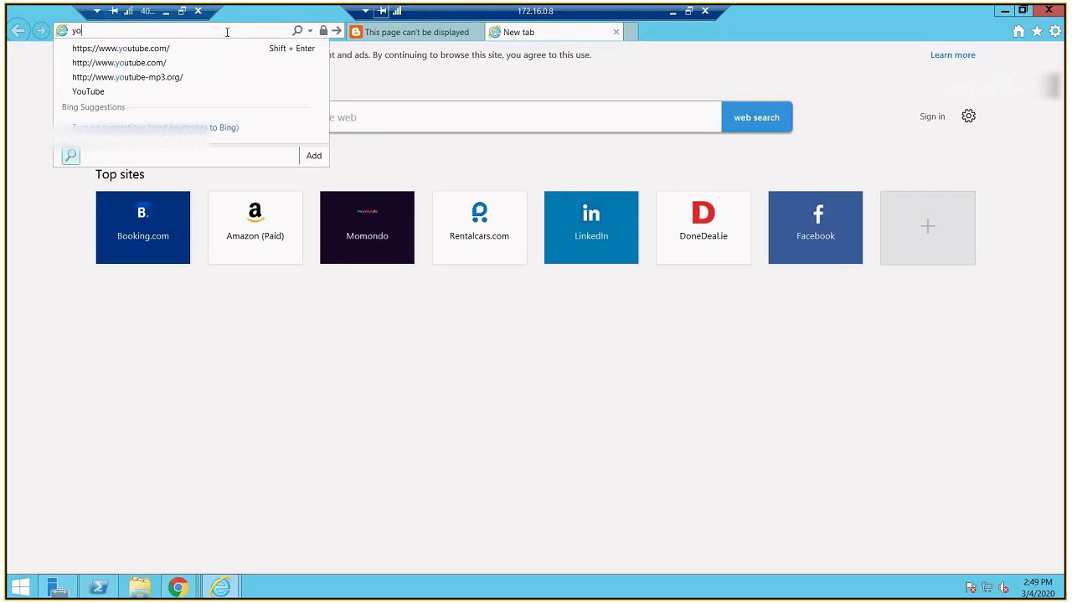
{"action": "key", "text": "Down"}
{"action": "key", "text": "Return"}
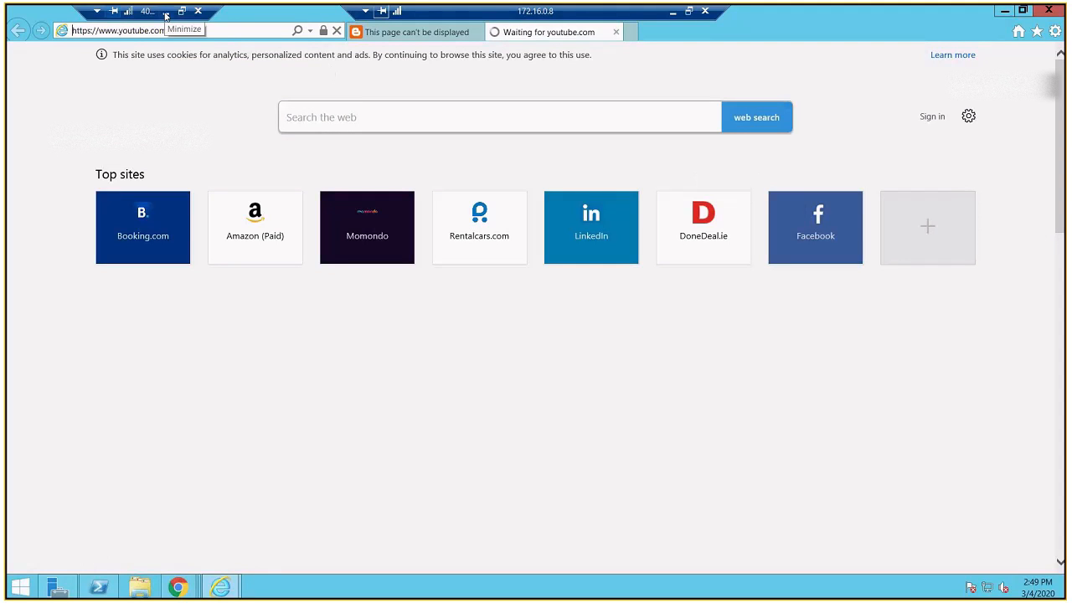
Step: Back in the Azure portal, review Public-LB's frontend IP configuration, outbound rules and overview
{"action": "left_click", "coordinate": [165, 13]}
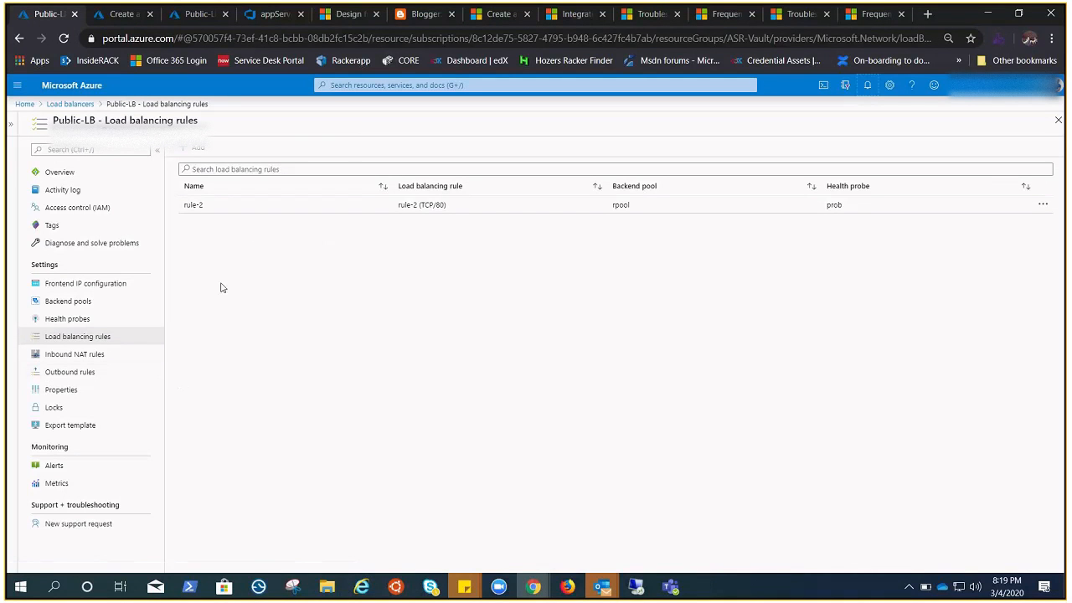
{"action": "left_click", "coordinate": [81, 287]}
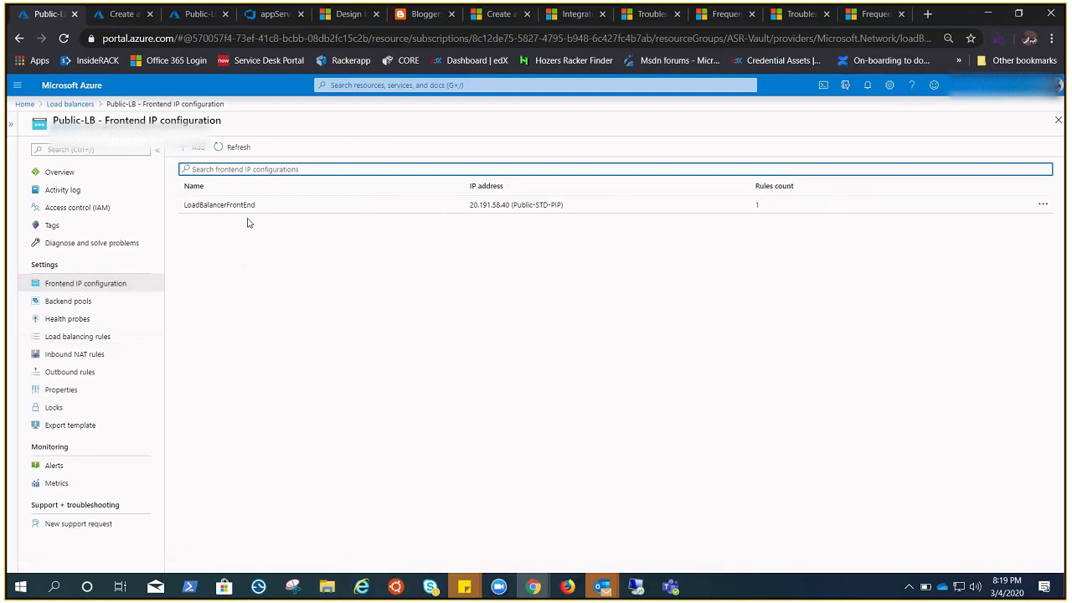
{"action": "left_click", "coordinate": [70, 371]}
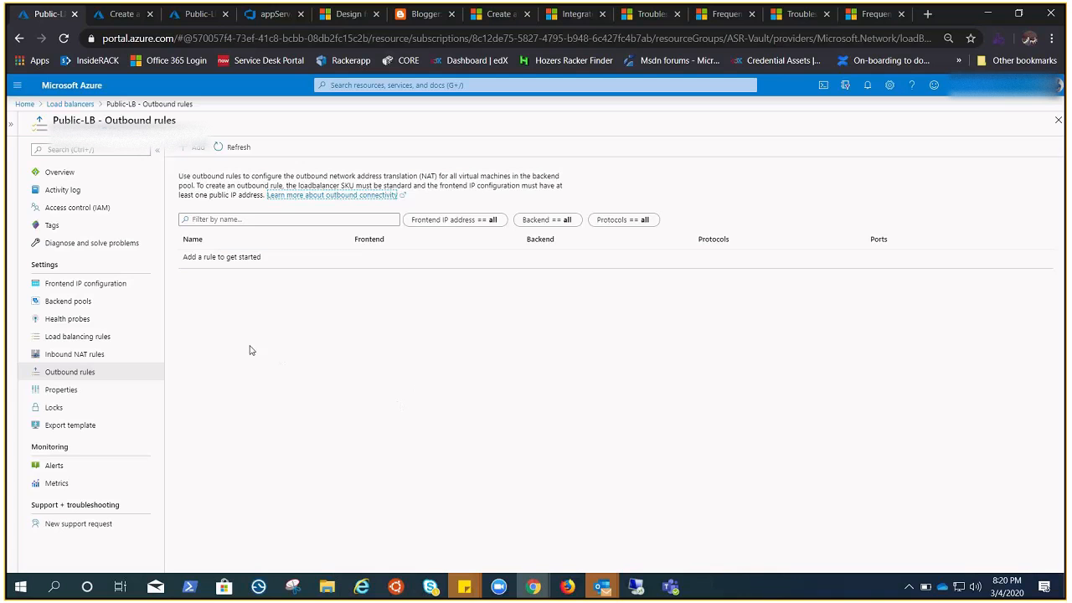
{"action": "left_click", "coordinate": [100, 175]}
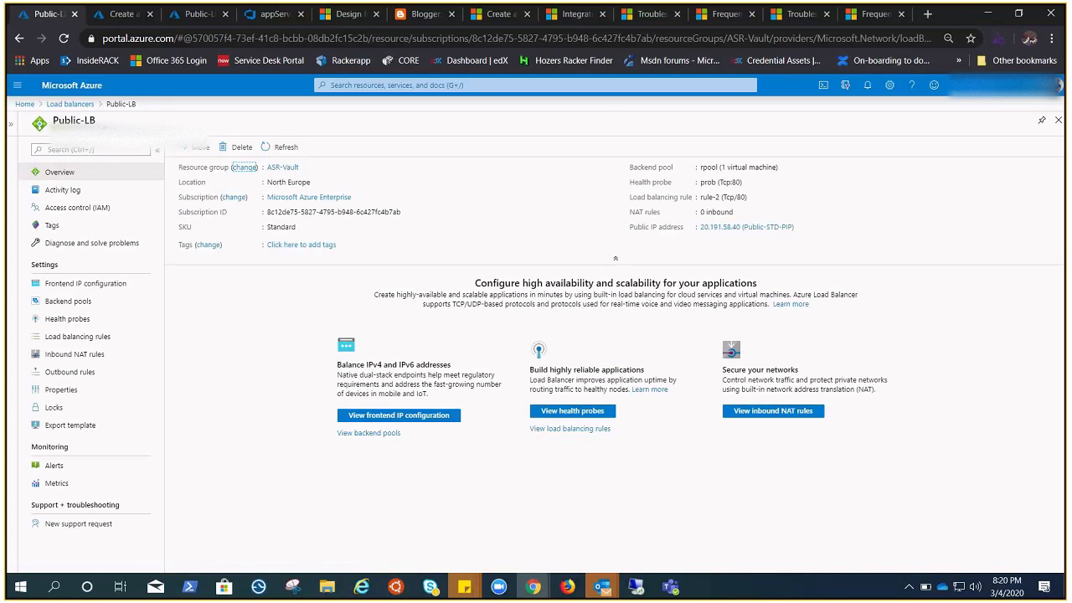